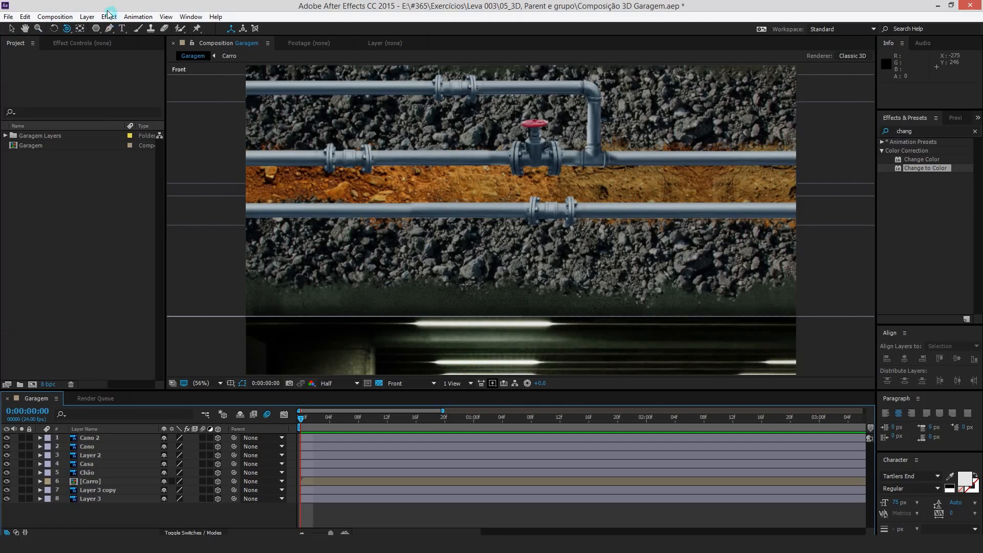
# - Create a two-node camera layer named Camera 1 with the 24mm lens preset
pyautogui.click(85, 17)
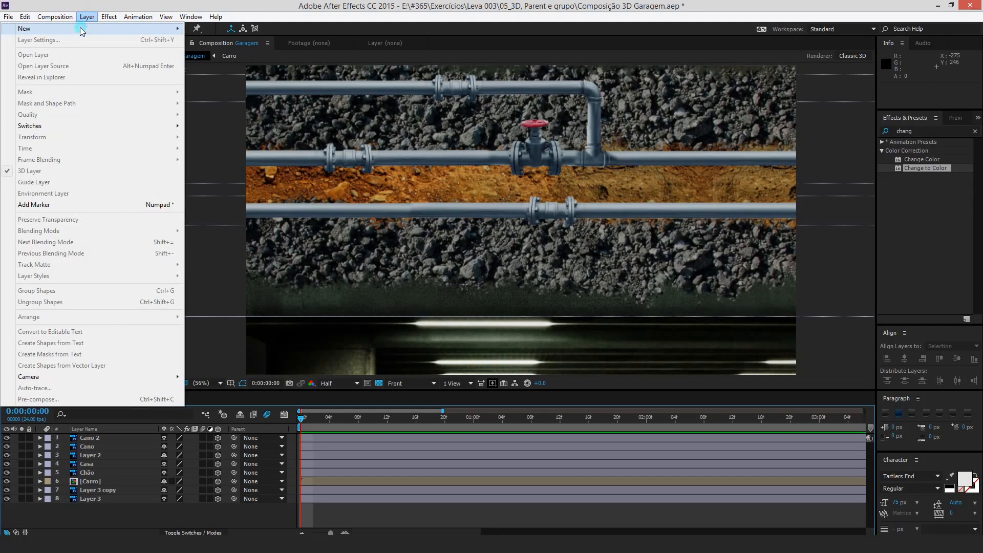
pyautogui.moveTo(82, 26)
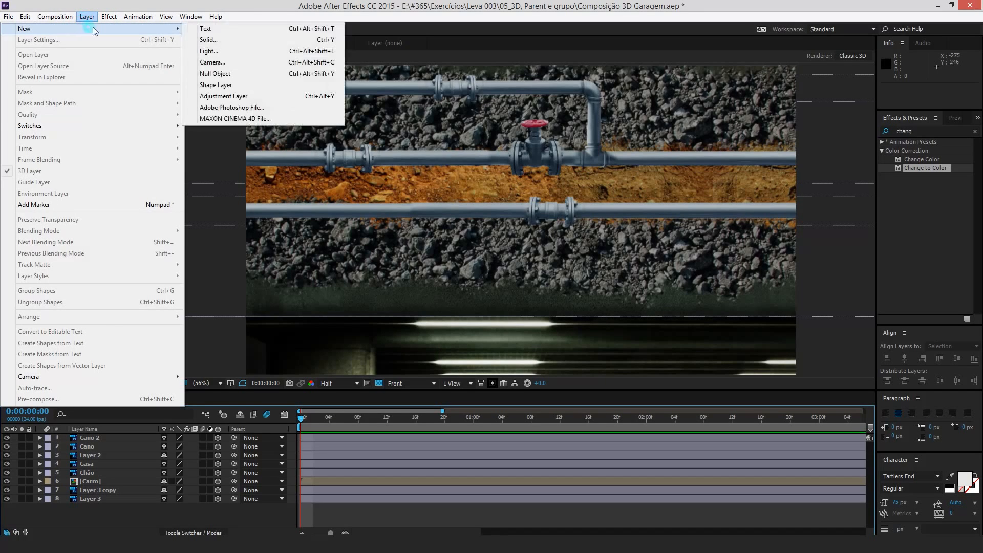
pyautogui.click(222, 66)
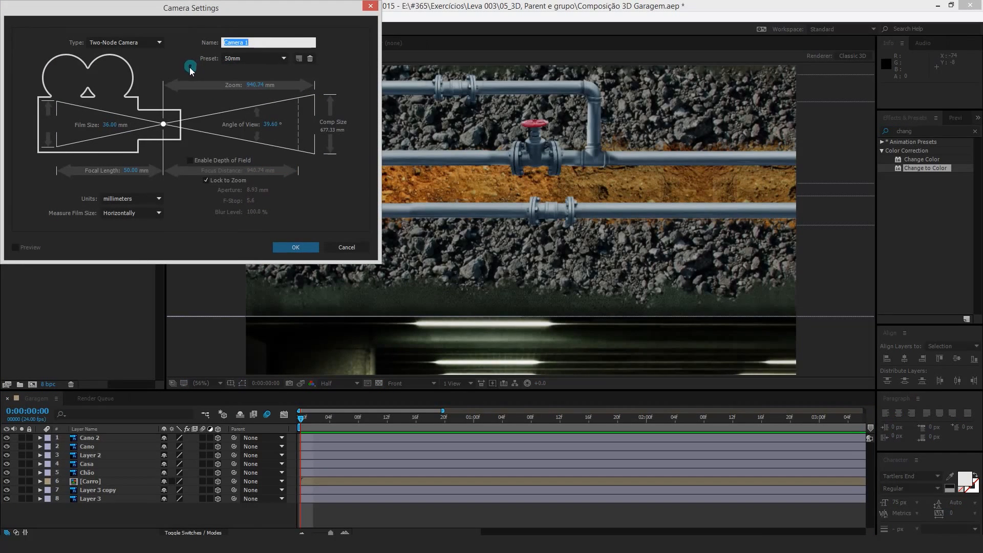
pyautogui.click(253, 60)
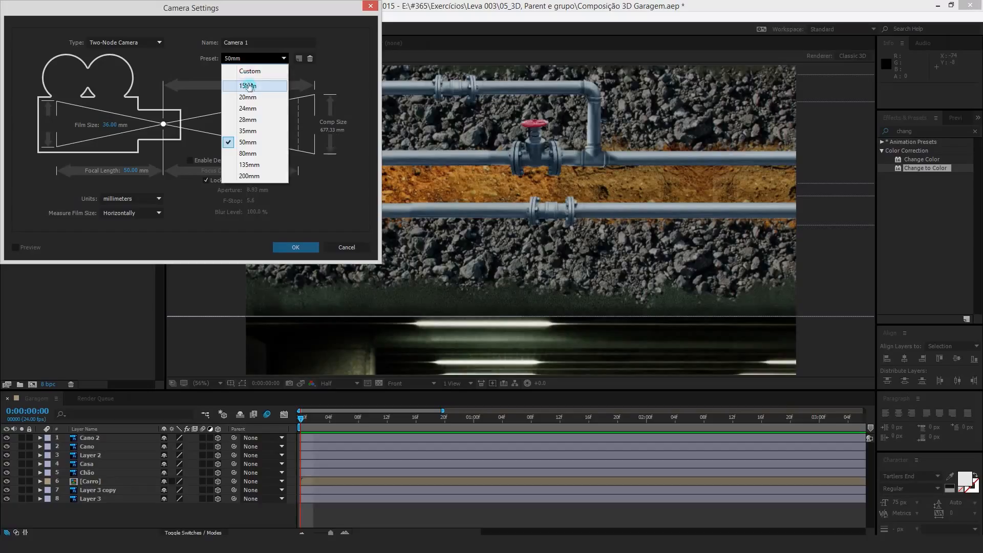
pyautogui.click(249, 86)
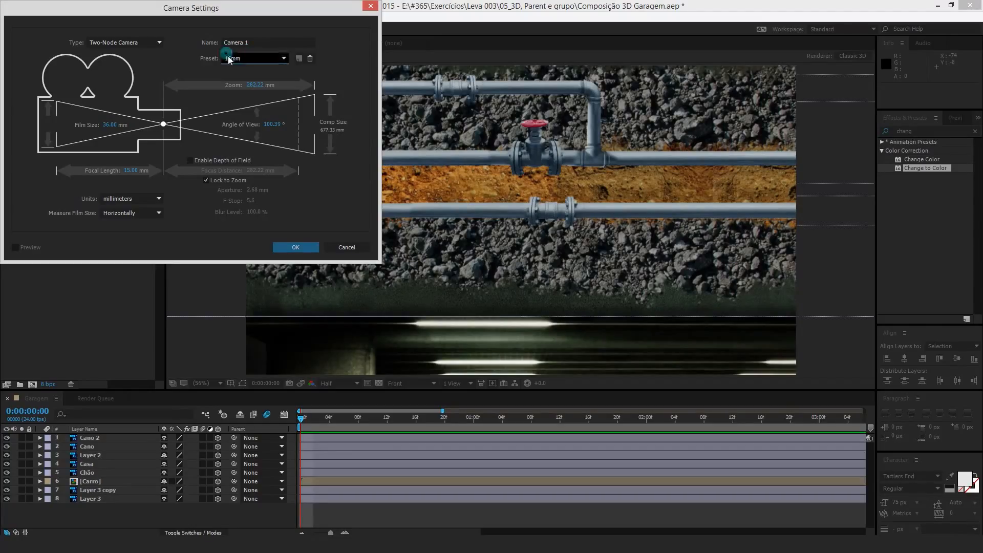
pyautogui.click(261, 59)
pyautogui.click(253, 109)
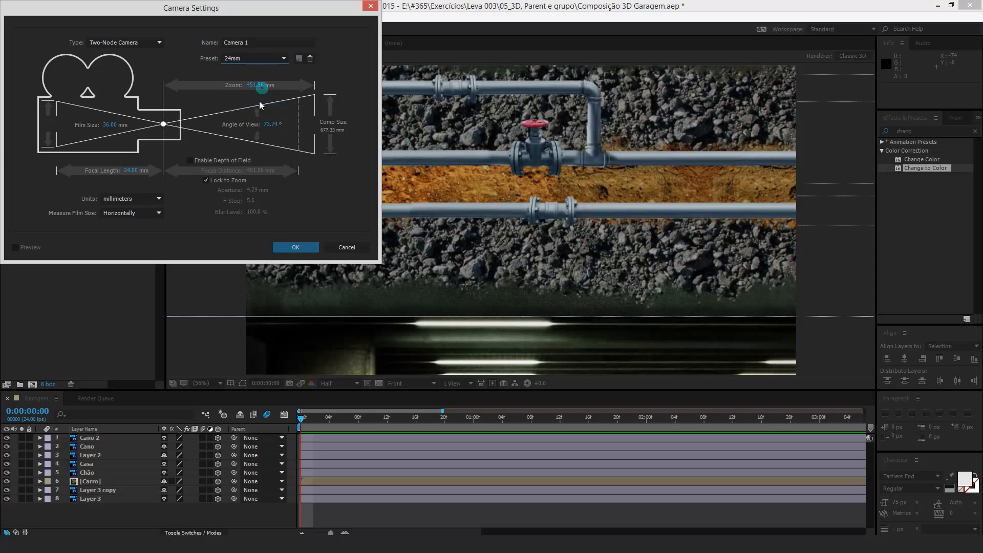
pyautogui.click(306, 248)
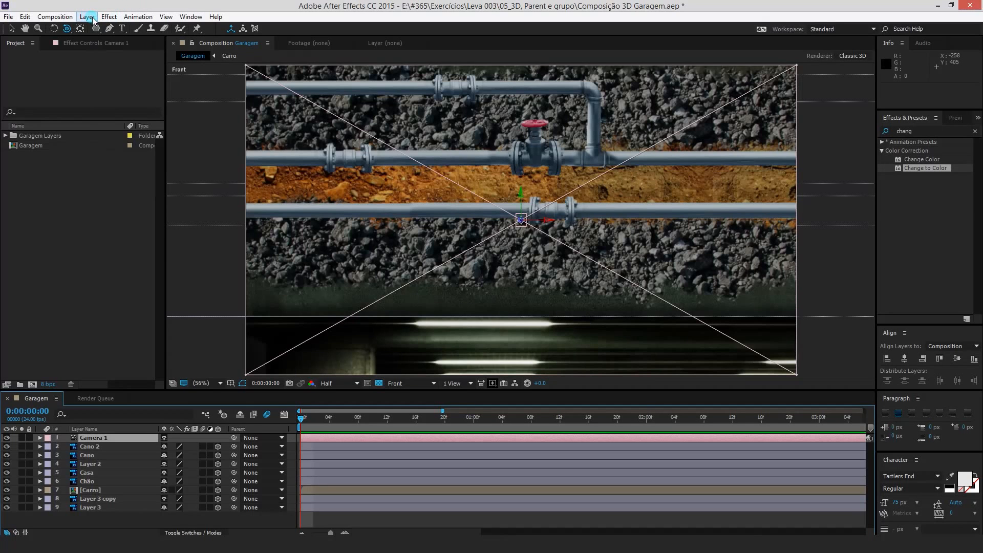
# - Create a second two-node camera layer named Camera 2 with the 50mm lens preset
pyautogui.click(91, 18)
pyautogui.moveTo(96, 29)
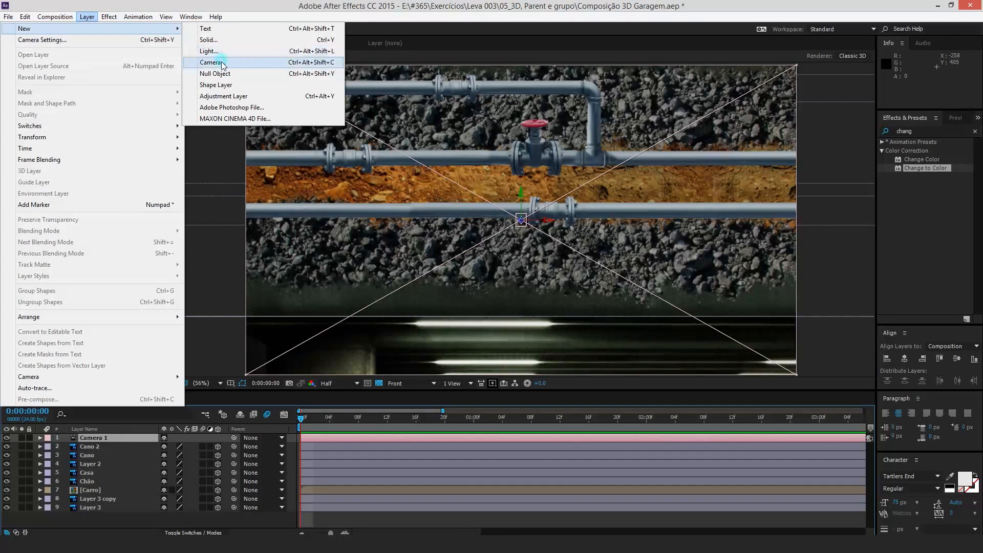
pyautogui.click(221, 62)
pyautogui.click(253, 58)
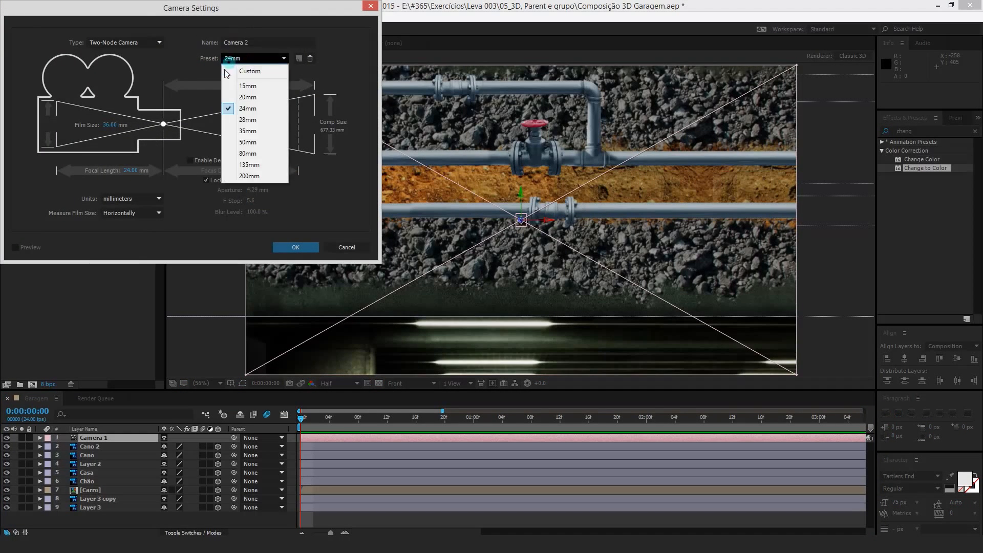
pyautogui.click(262, 141)
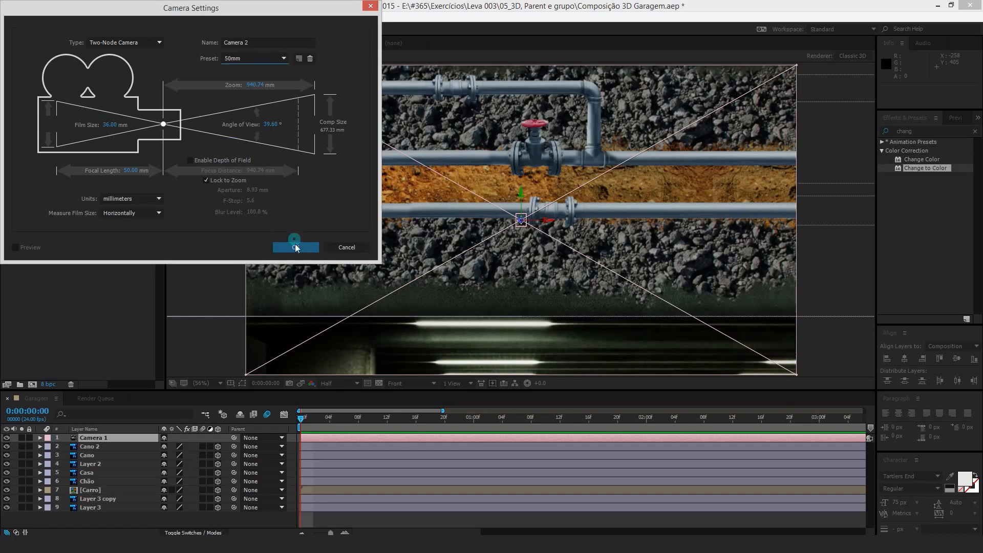
pyautogui.click(294, 247)
# - Set the composition view magnification to 50% and switch the 3D view from Front to Active Camera
pyautogui.click(211, 385)
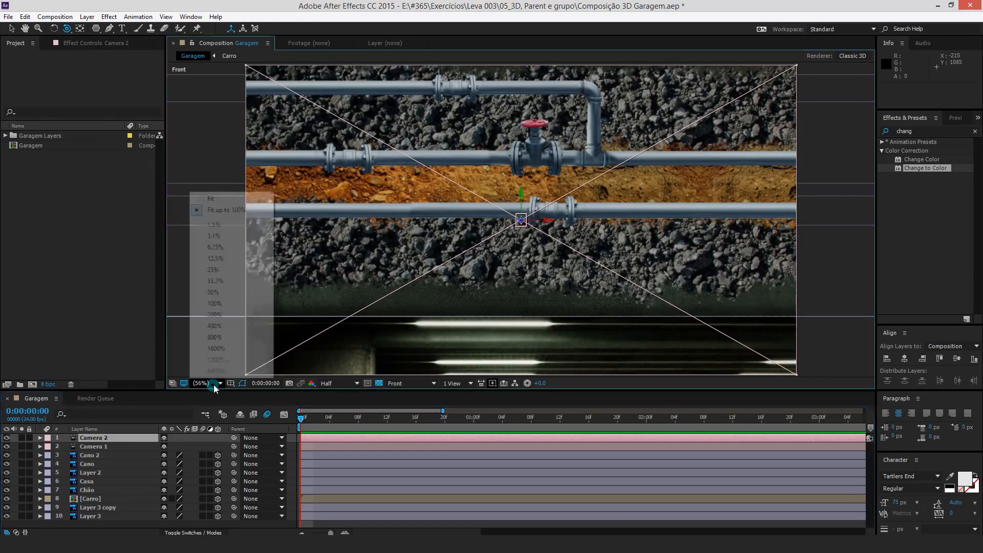
pyautogui.click(221, 291)
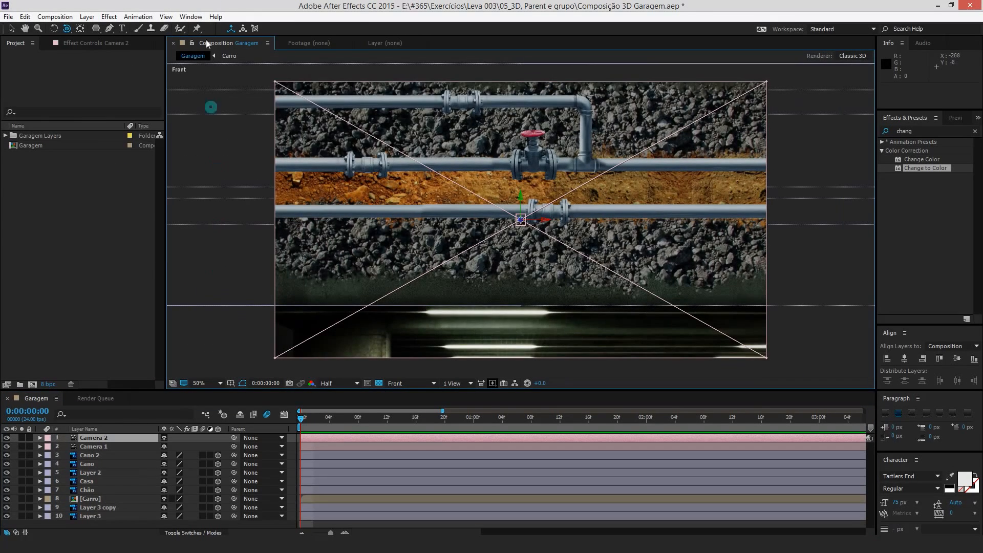
pyautogui.click(419, 386)
pyautogui.click(423, 396)
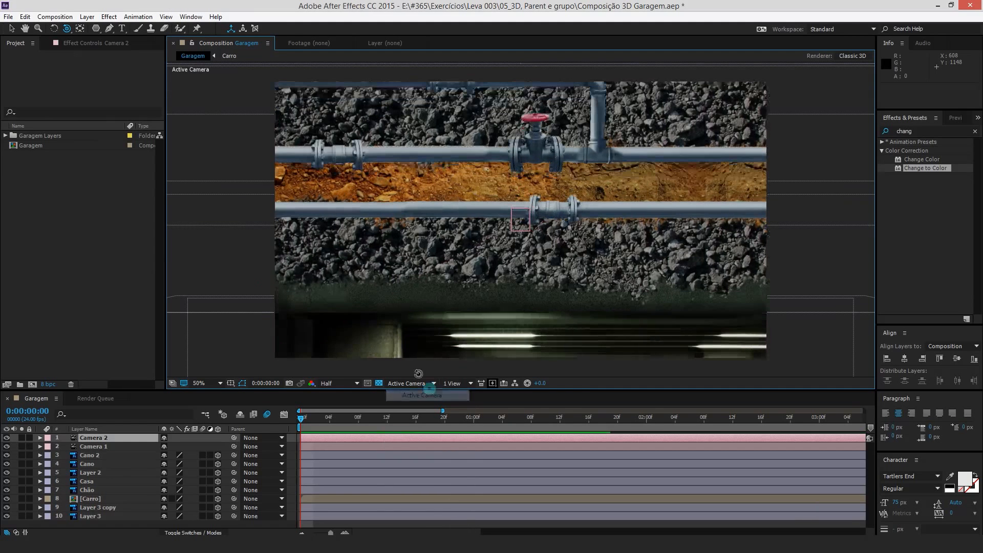
# - Create a third two-node camera layer named Camera 3 with the 135mm lens preset
pyautogui.click(86, 16)
pyautogui.moveTo(97, 28)
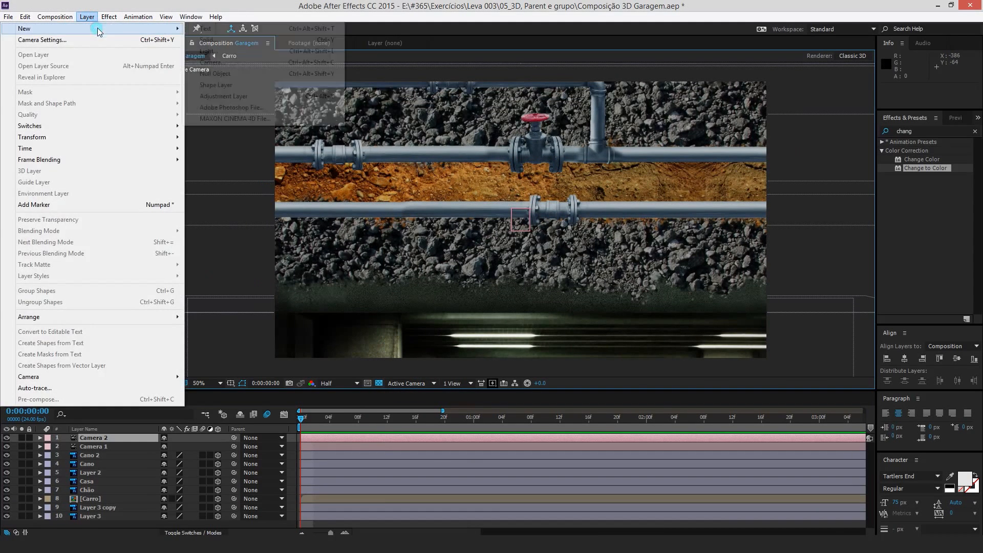
pyautogui.click(229, 63)
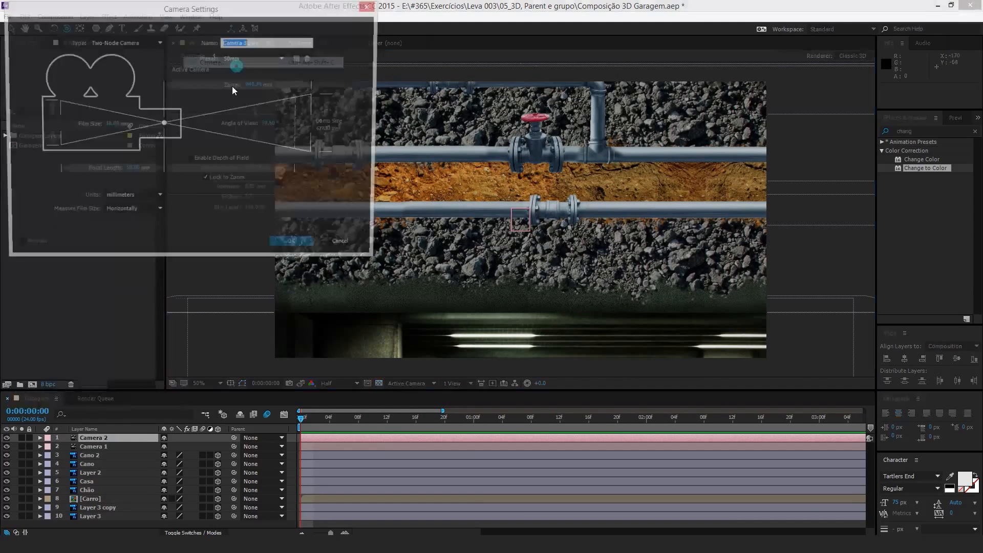
pyautogui.click(256, 61)
pyautogui.click(254, 148)
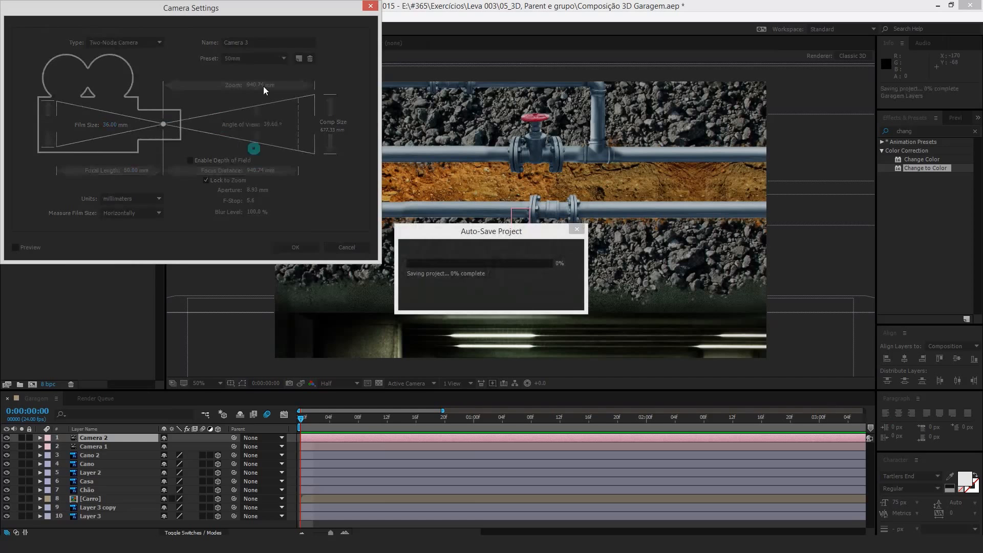
pyautogui.click(256, 58)
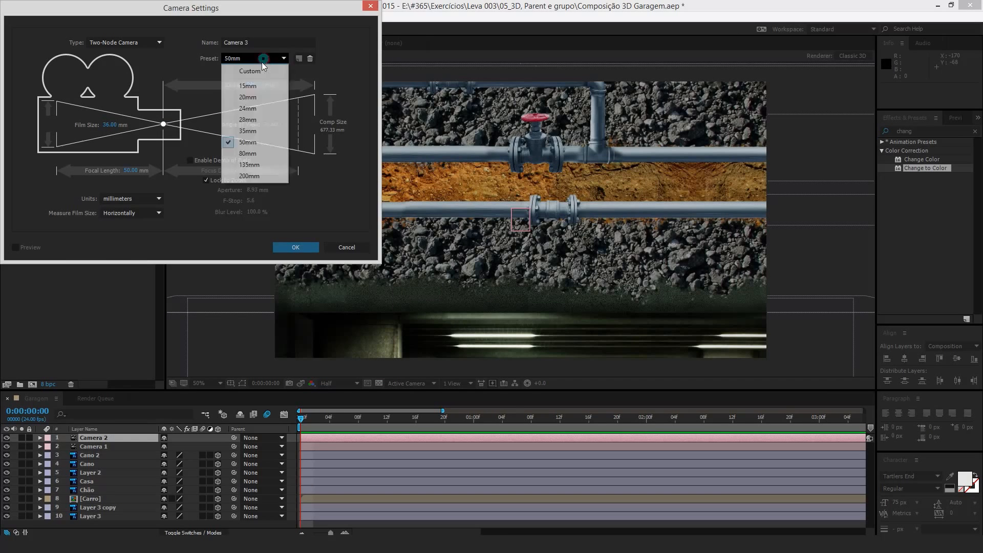
pyautogui.click(256, 165)
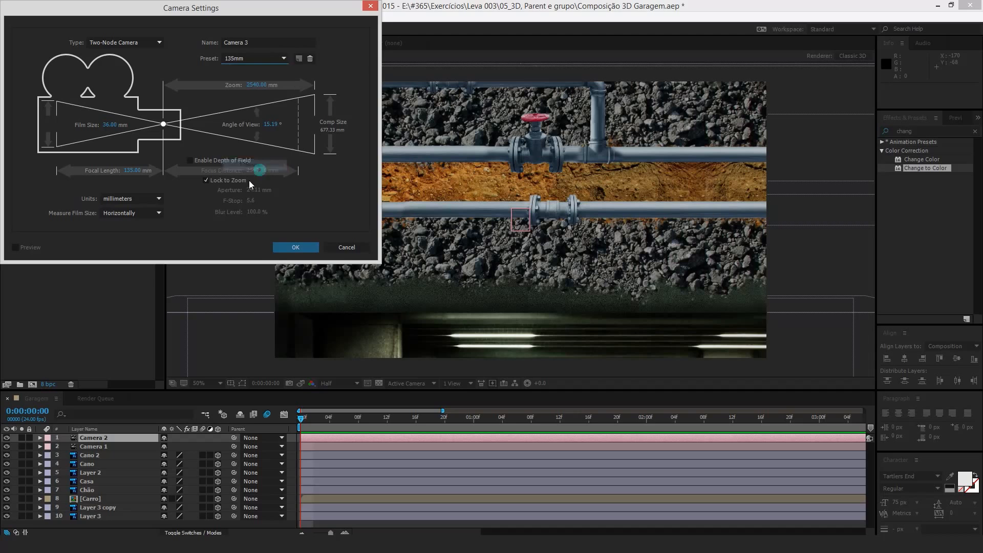
pyautogui.click(295, 248)
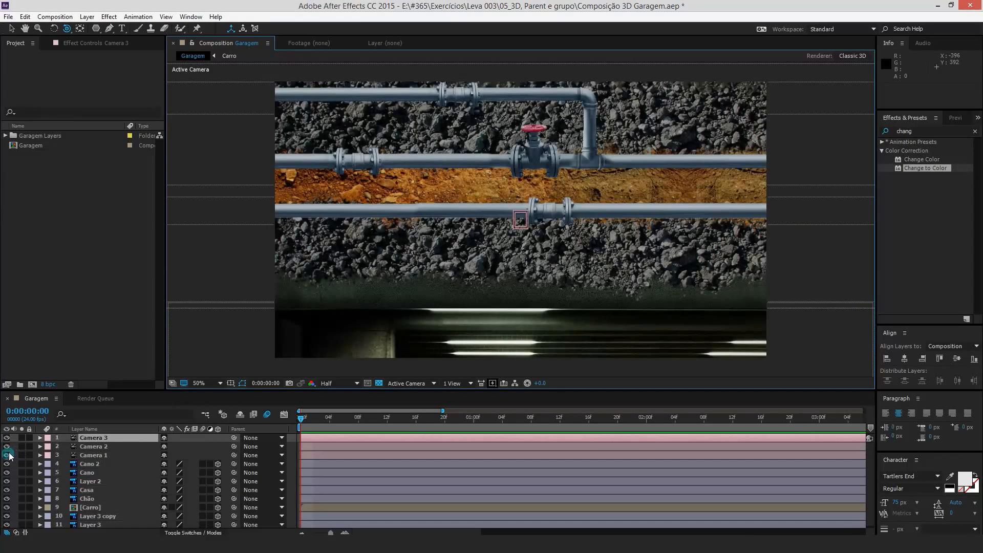
# - Hide all three cameras and turn their visibility back on one at a time to compare the perspective of each lens
pyautogui.moveTo(9, 453); pyautogui.dragTo(10, 437)
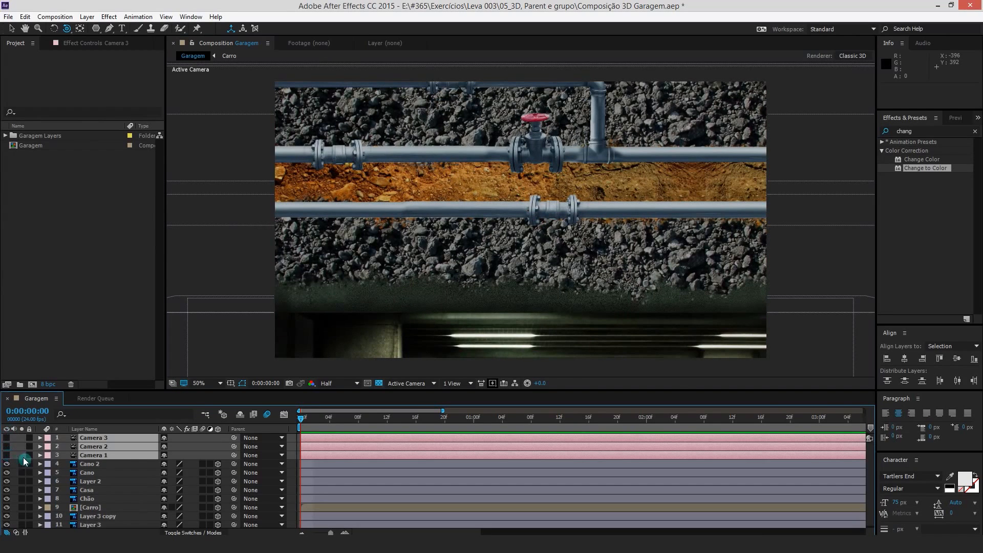
pyautogui.click(17, 456)
pyautogui.click(8, 454)
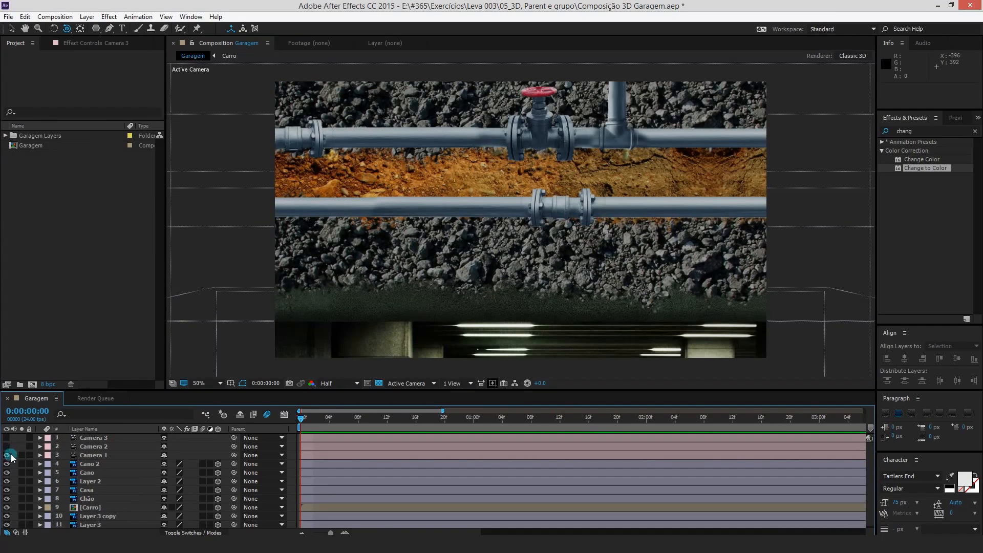
pyautogui.click(6, 447)
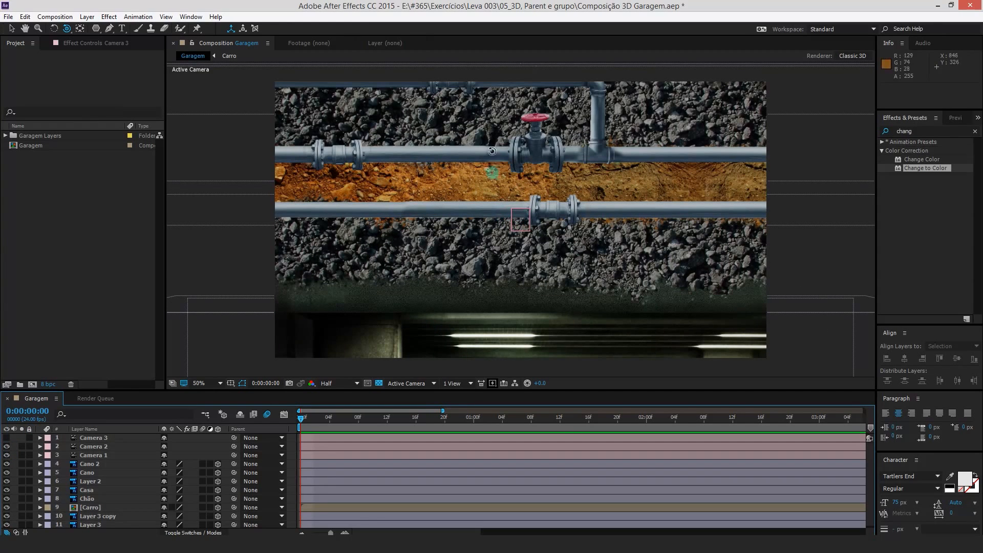
pyautogui.click(7, 447)
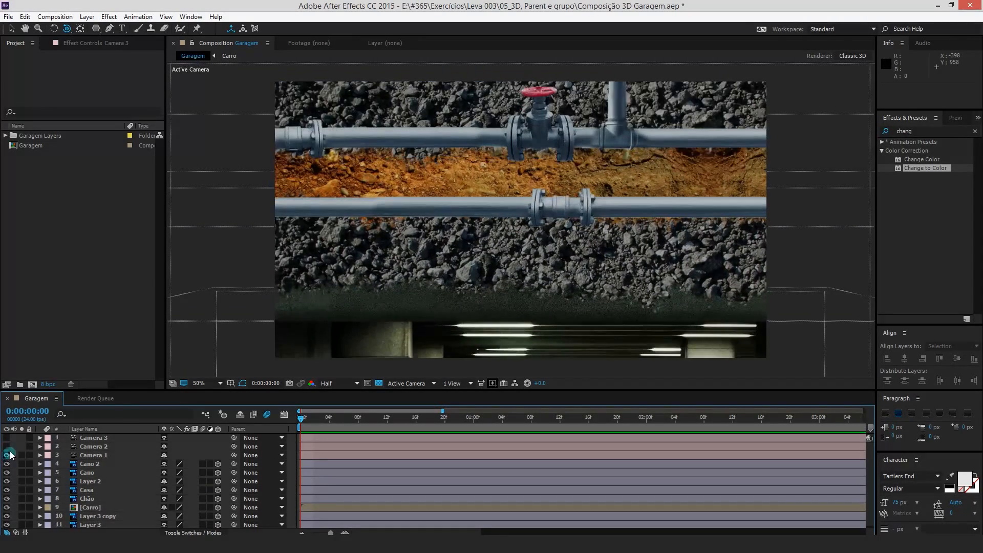
pyautogui.click(6, 448)
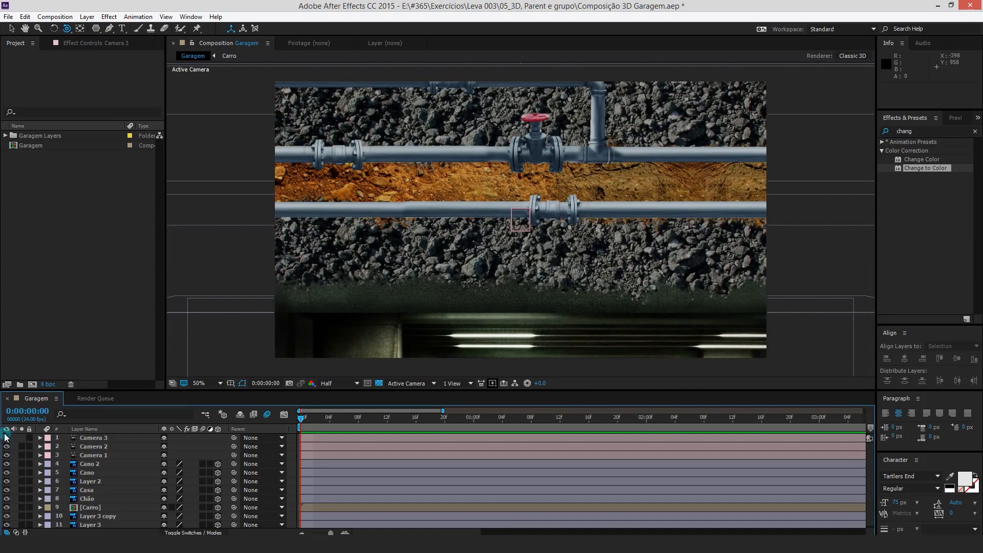
pyautogui.click(6, 438)
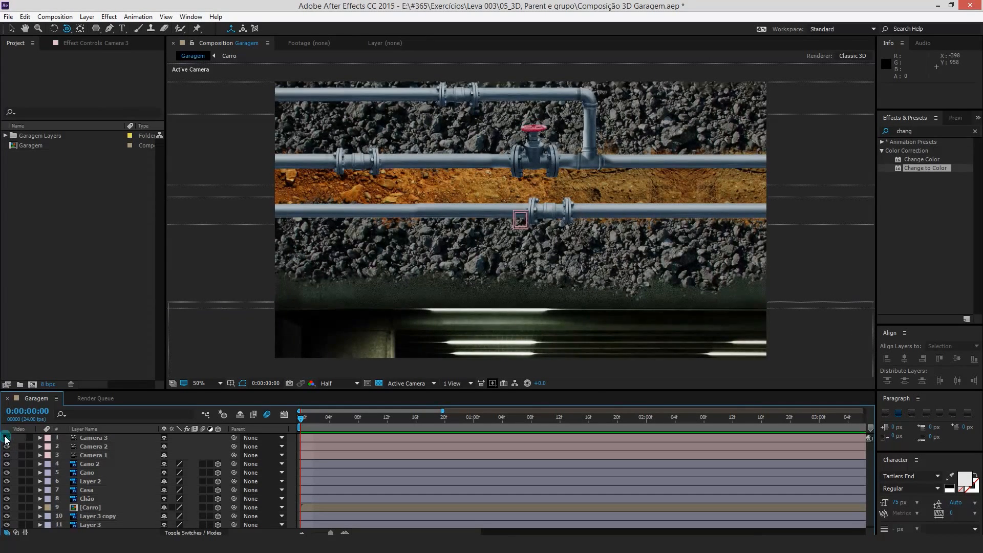
pyautogui.click(6, 438)
pyautogui.click(6, 438)
# - Delete the Camera 3 layer from the Garagem composition
pyautogui.click(90, 447)
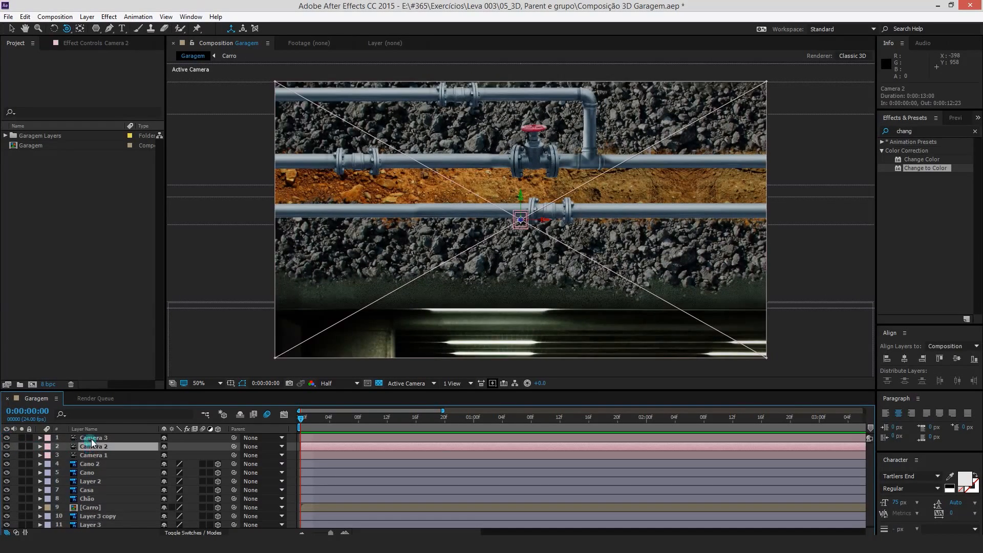
pyautogui.click(90, 439)
pyautogui.press('Delete')
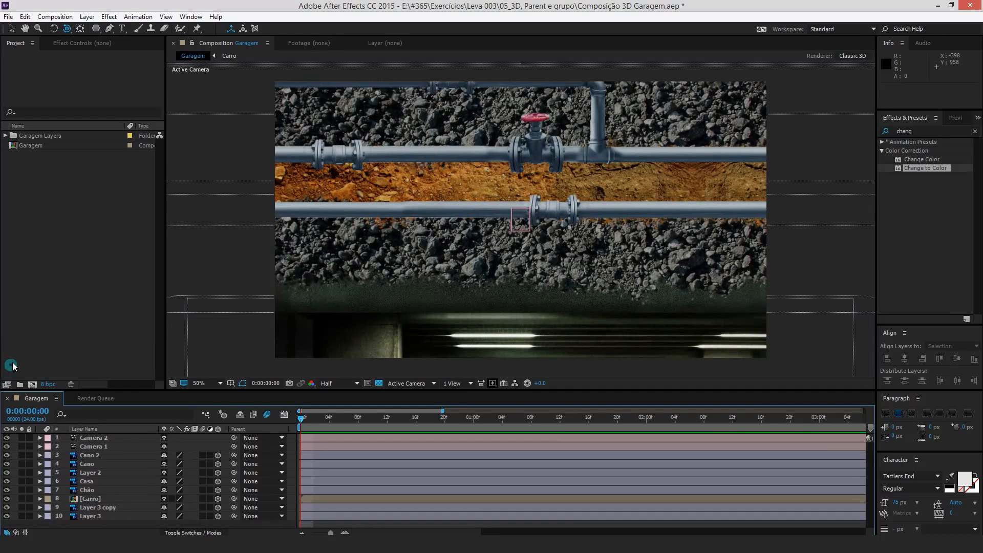
# - Pull the active Camera 2 back to about -3443 in Z and track it down to frame the car, around X 1138, Y 1532
pyautogui.click(100, 446)
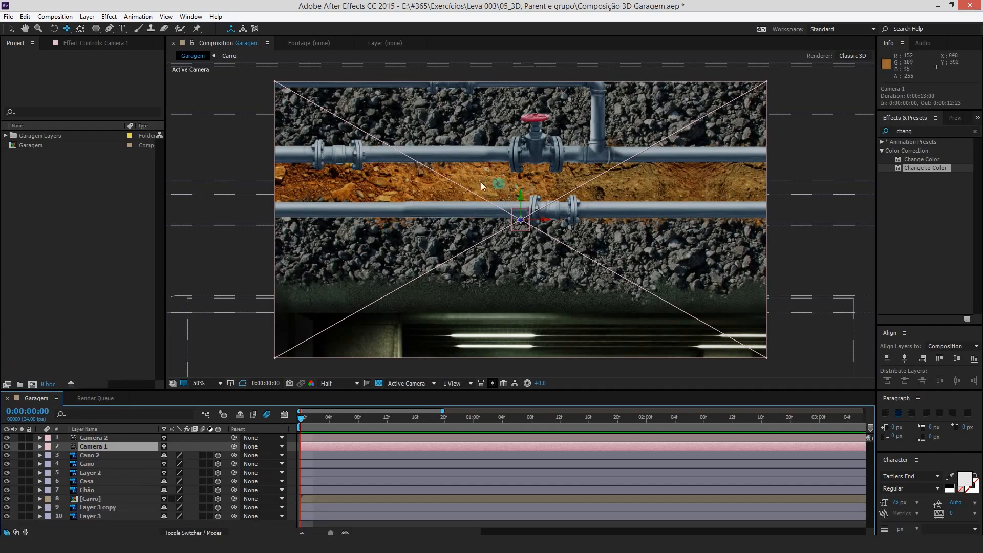
pyautogui.moveTo(483, 169); pyautogui.dragTo(504, 268)
pyautogui.press('c')
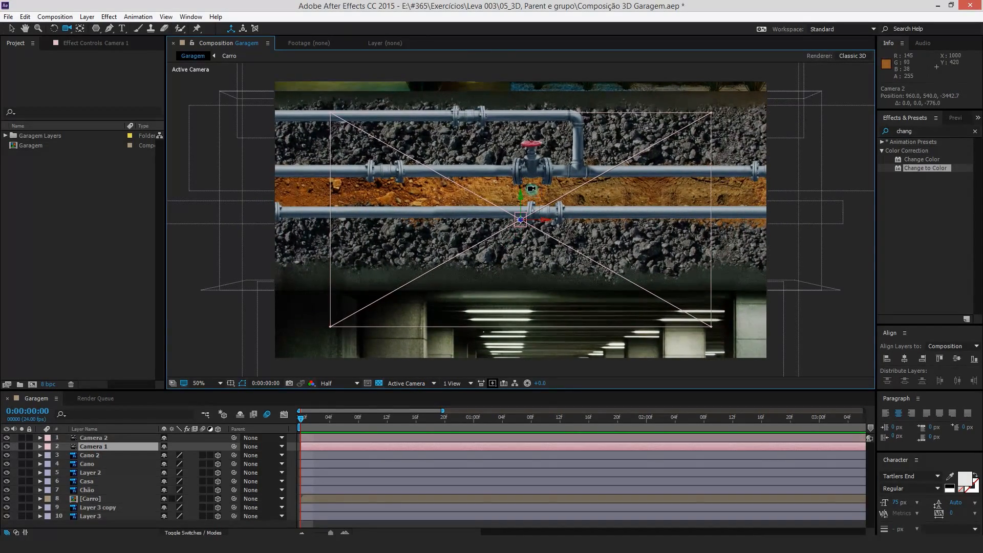
pyautogui.press('c')
pyautogui.moveTo(538, 131); pyautogui.dragTo(528, 225)
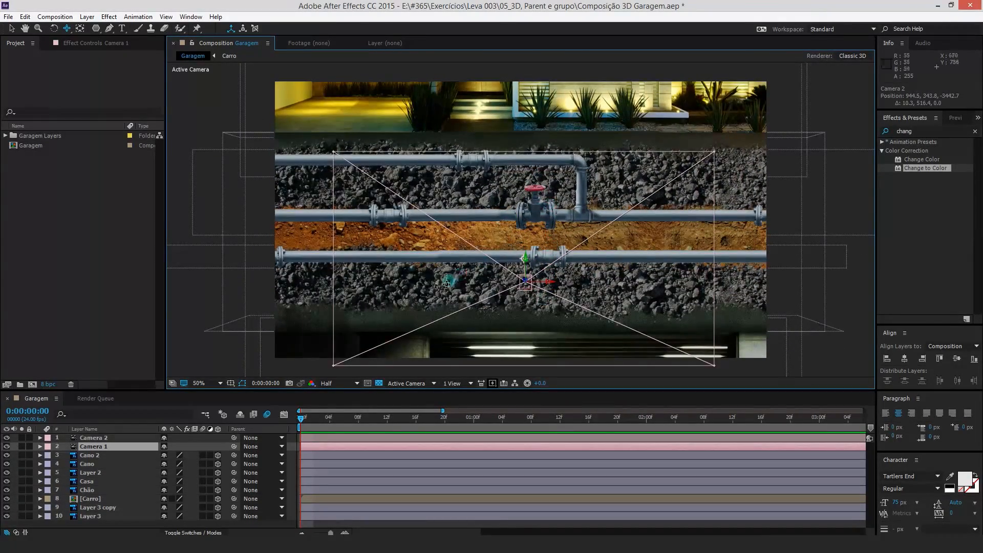
pyautogui.moveTo(446, 283); pyautogui.dragTo(466, 213)
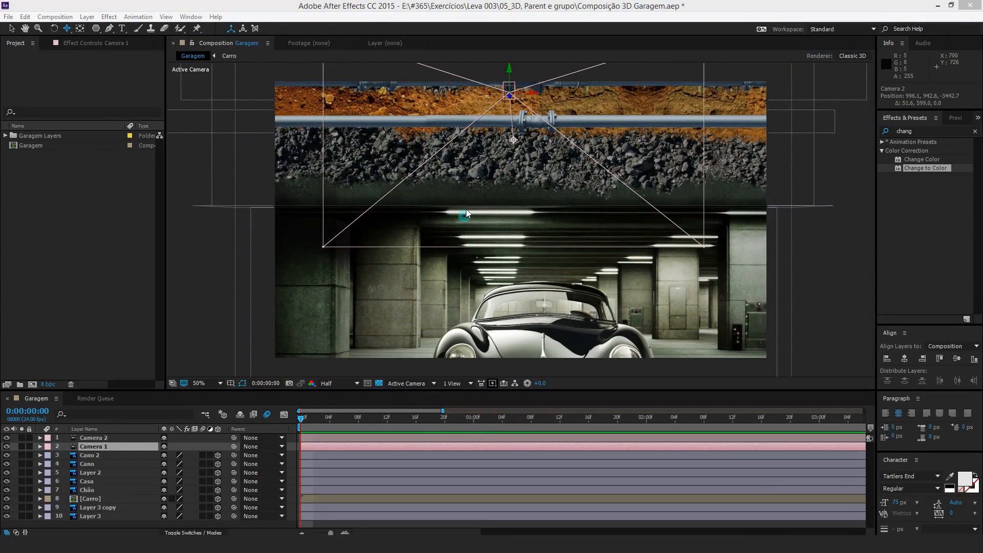
pyautogui.moveTo(457, 290); pyautogui.dragTo(428, 173)
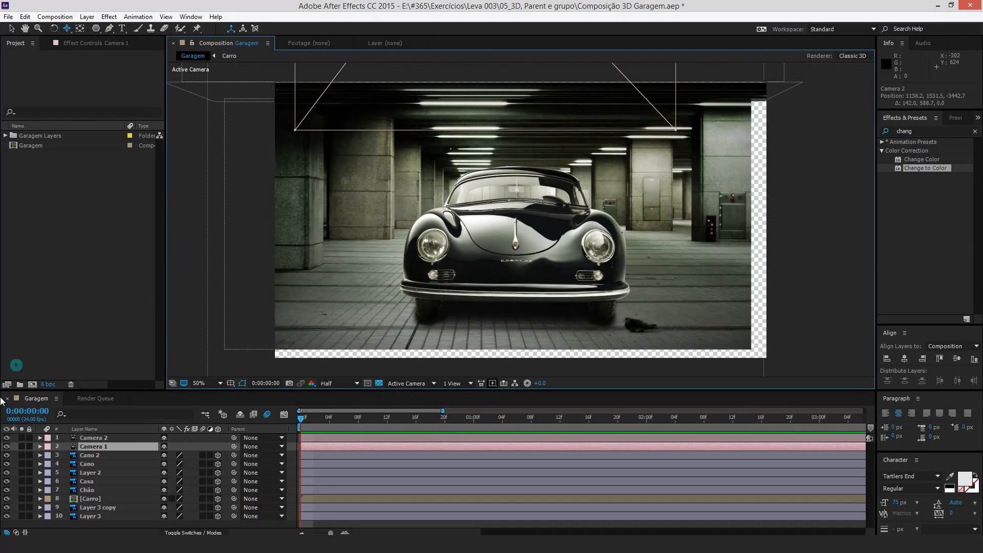
# - Hide Camera 2 and pull Camera 1 straight back to about -1676 in Z
pyautogui.click(6, 445)
pyautogui.click(7, 437)
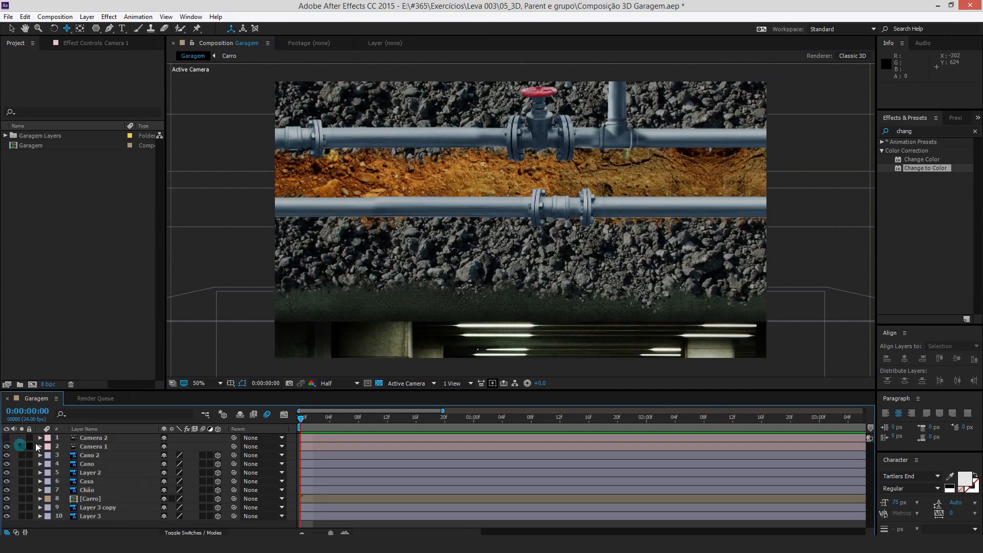
pyautogui.click(93, 449)
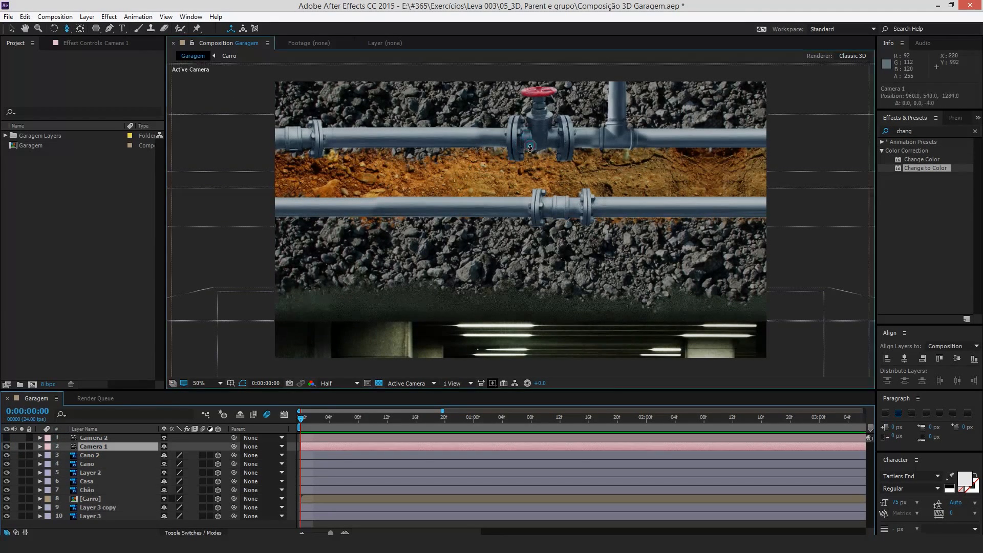
pyautogui.moveTo(529, 148); pyautogui.dragTo(540, 205)
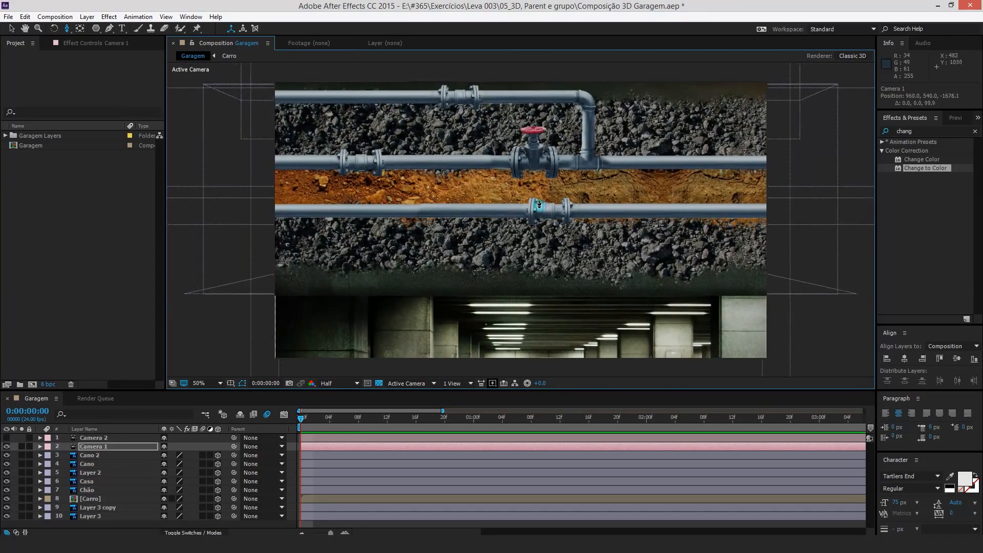
# - Track Camera 1 up to about X 976, Y 325 so that the front of the house enters the frame
pyautogui.press('c')
pyautogui.press('c')
pyautogui.press('c')
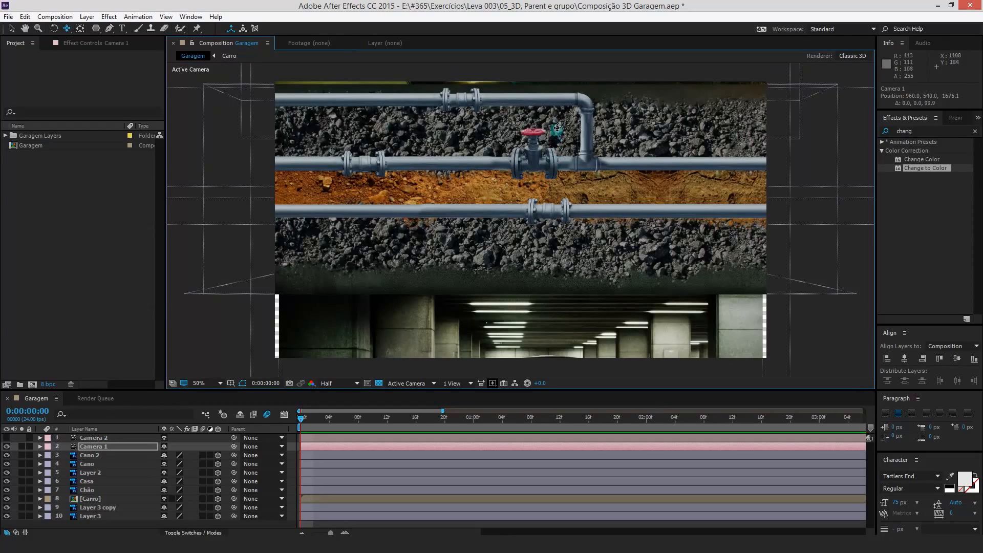
pyautogui.moveTo(557, 127); pyautogui.dragTo(531, 265)
pyautogui.press('v')
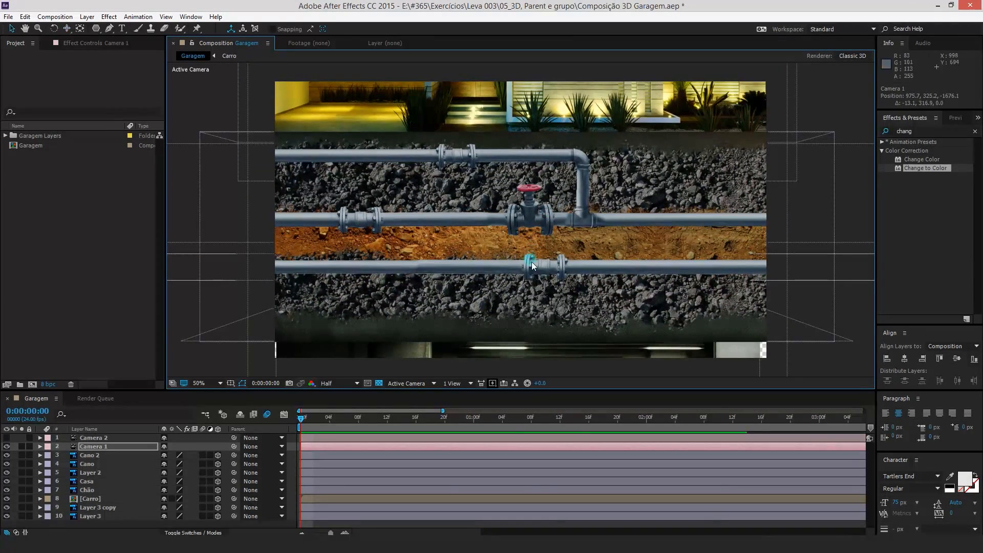
# - Raise the Cano 2 pipe layer closer to the pipe above it and track Camera 1 to about X 1012, Y 336
pyautogui.click(536, 267)
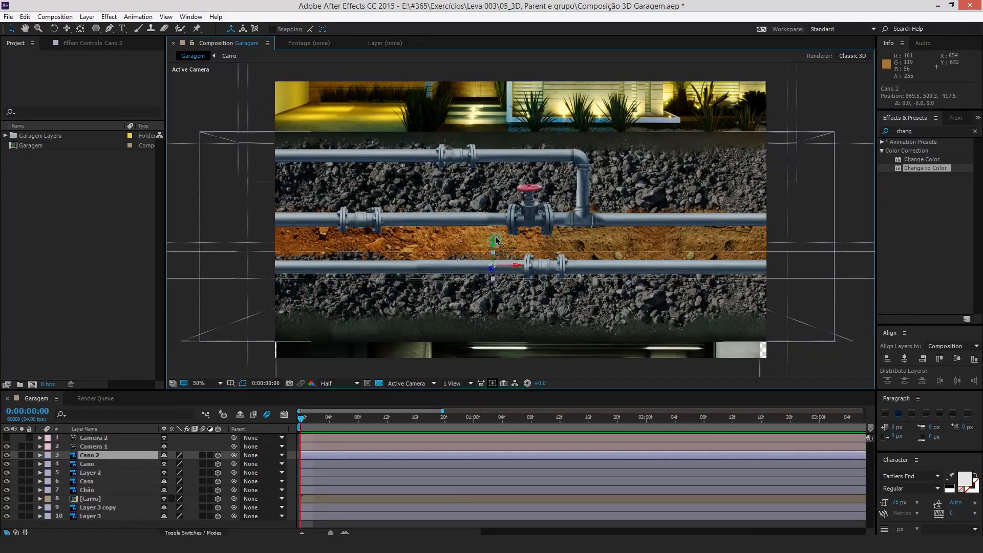
pyautogui.moveTo(495, 240); pyautogui.dragTo(507, 222)
pyautogui.press('c')
pyautogui.moveTo(541, 165); pyautogui.dragTo(533, 119)
pyautogui.moveTo(526, 204); pyautogui.dragTo(489, 235)
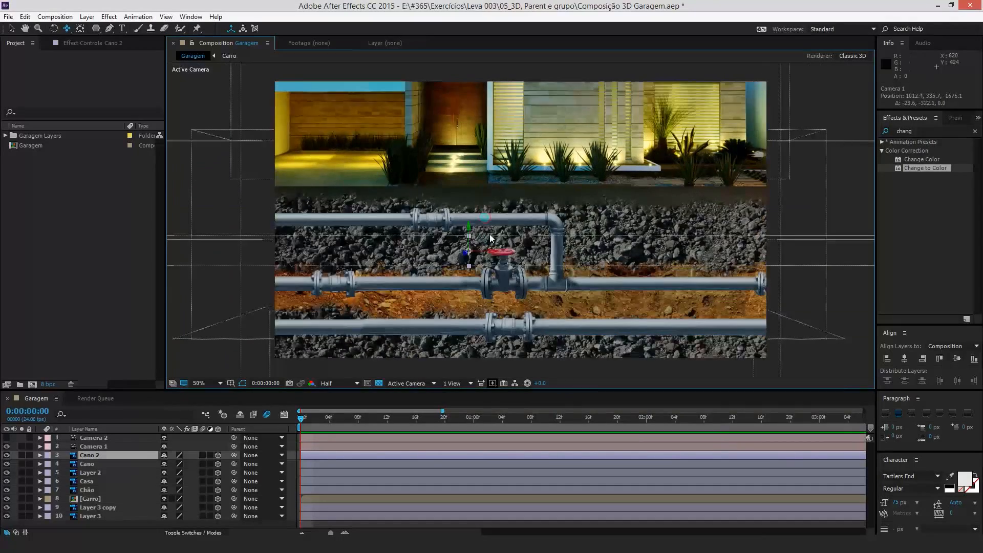
# - Delete the Camera 2 layer and rename Camera 1 as 24 mm
pyautogui.click(101, 439)
pyautogui.press('Delete')
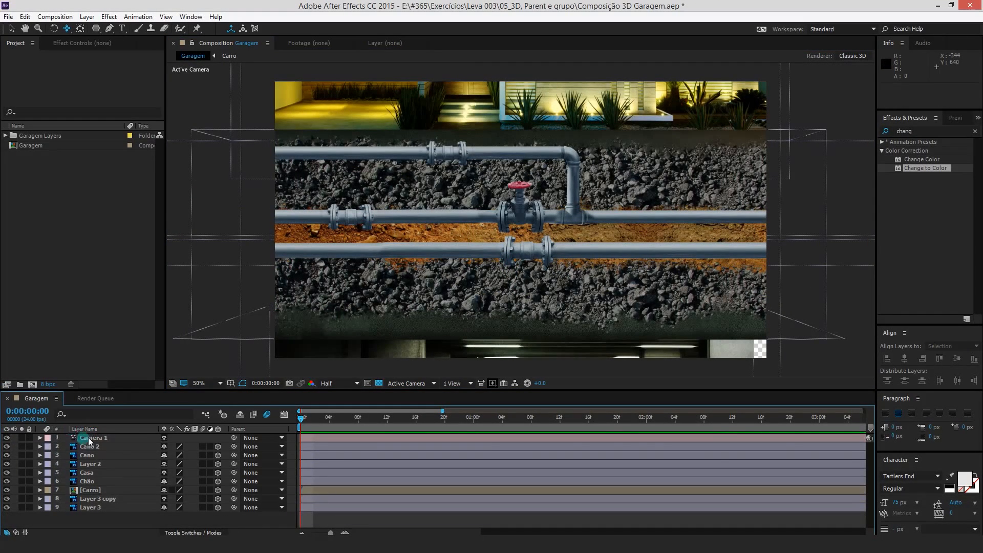
pyautogui.doubleClick(92, 439)
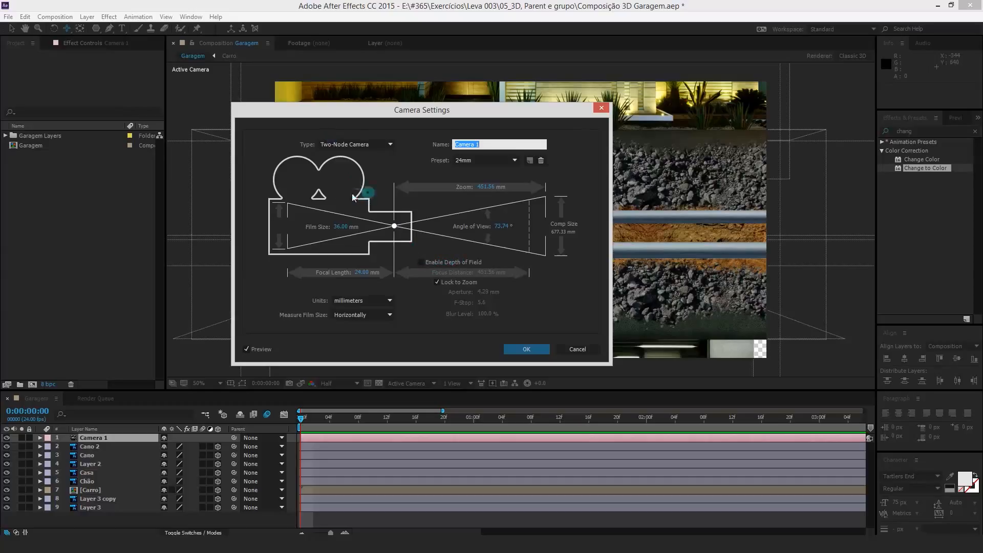
pyautogui.write('24 mm')
pyautogui.click(530, 351)
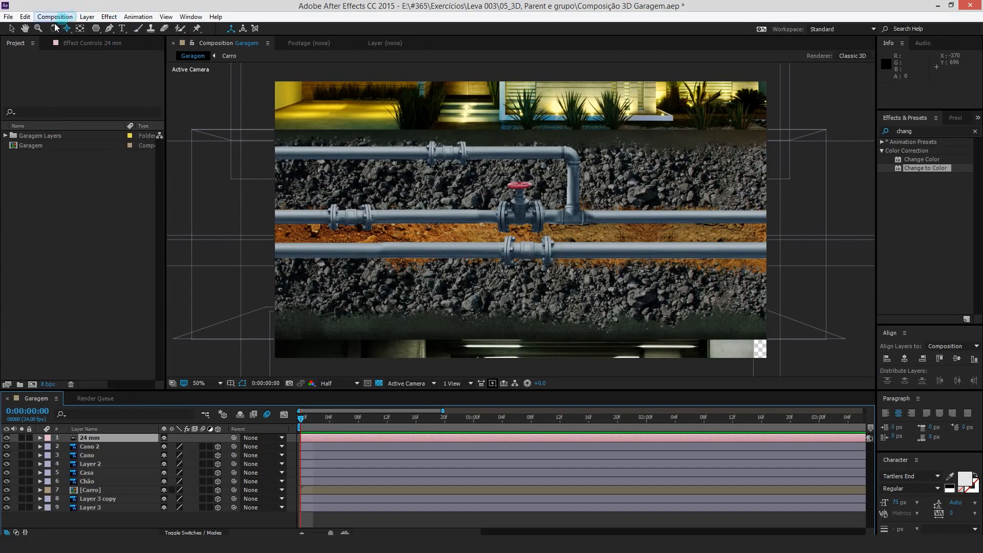
# - Split the composition viewer into the 2 Views - Horizontal layout and show Custom View 1 at 25%
pyautogui.moveTo(69, 27); pyautogui.dragTo(121, 30)
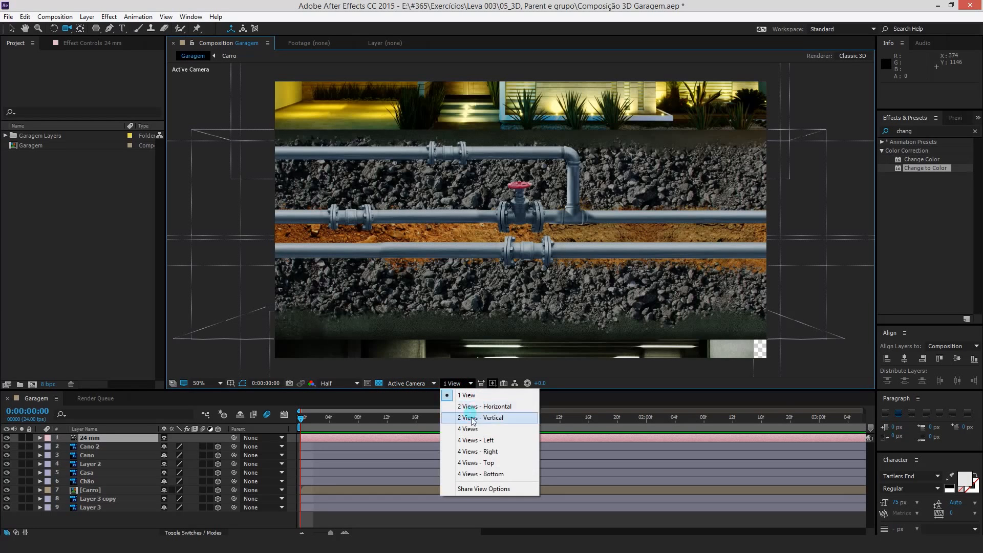
pyautogui.click(494, 409)
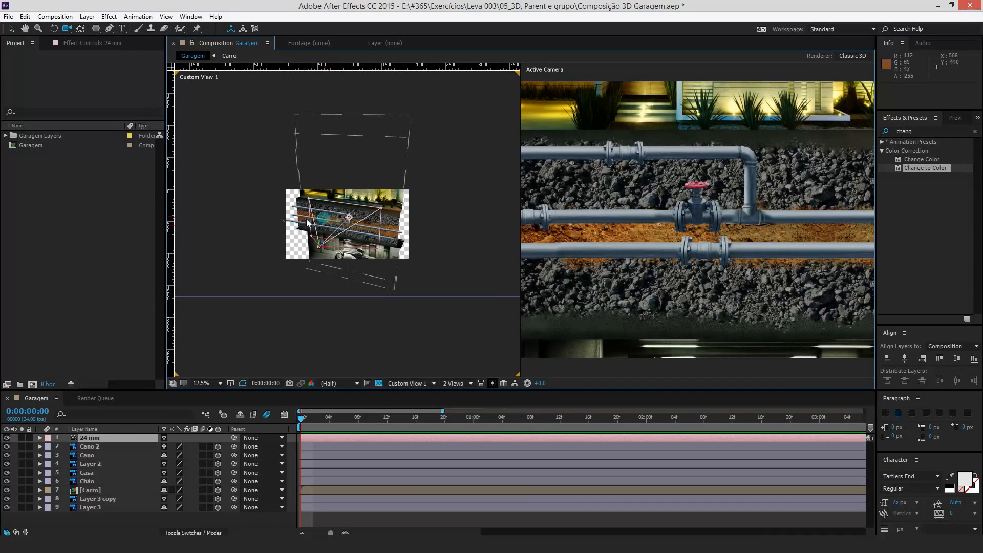
pyautogui.press('z')
pyautogui.click(332, 223)
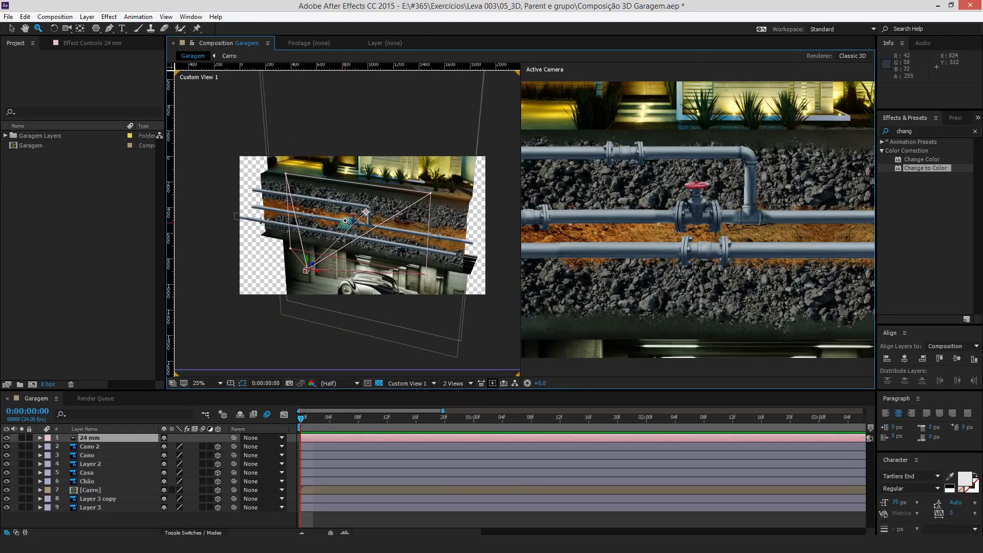
# - Pull the 24 mm camera back to about Z -2765 and raise it to about Y -627 in Custom View 1
pyautogui.press('v')
pyautogui.click(307, 266)
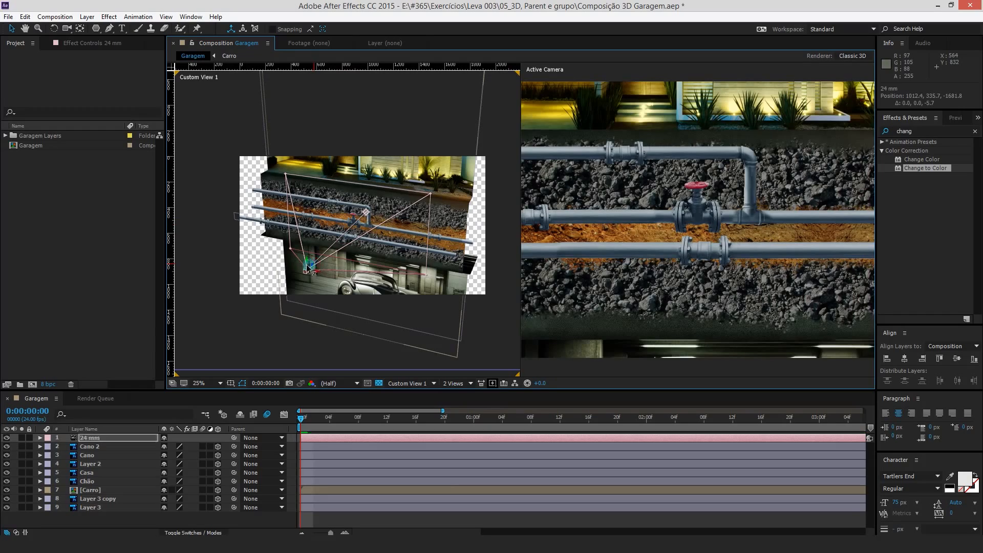
pyautogui.moveTo(308, 266); pyautogui.dragTo(197, 333)
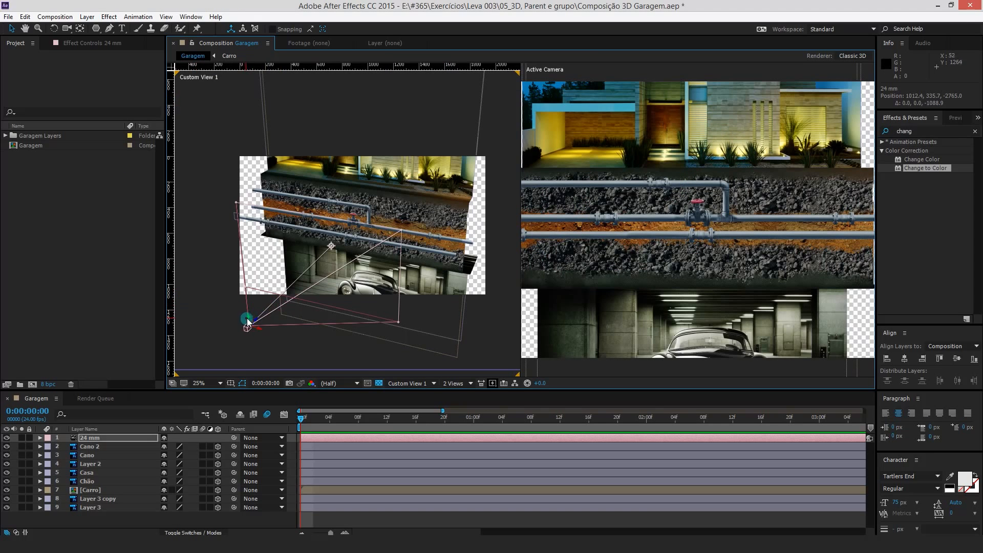
pyautogui.moveTo(248, 321); pyautogui.dragTo(159, 44)
# - Track the 24 mm camera toward the house in the Active Camera view, to about X 972, Y -952, Z -2112
pyautogui.moveTo(67, 28); pyautogui.dragTo(104, 49)
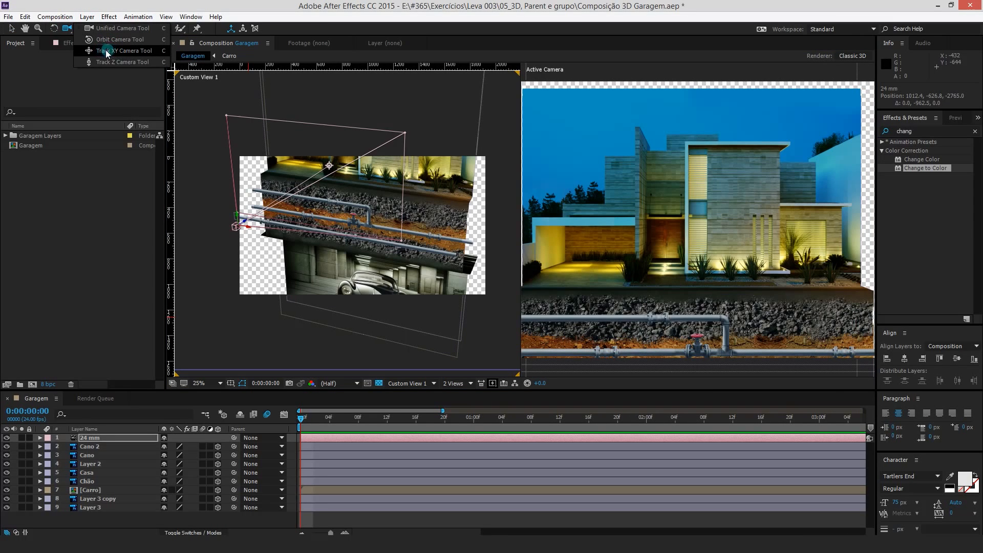
pyautogui.moveTo(105, 52)
pyautogui.mouseDown()
pyautogui.moveTo(99, 61)
pyautogui.moveTo(120, 45)
pyautogui.moveTo(110, 60)
pyautogui.mouseUp()
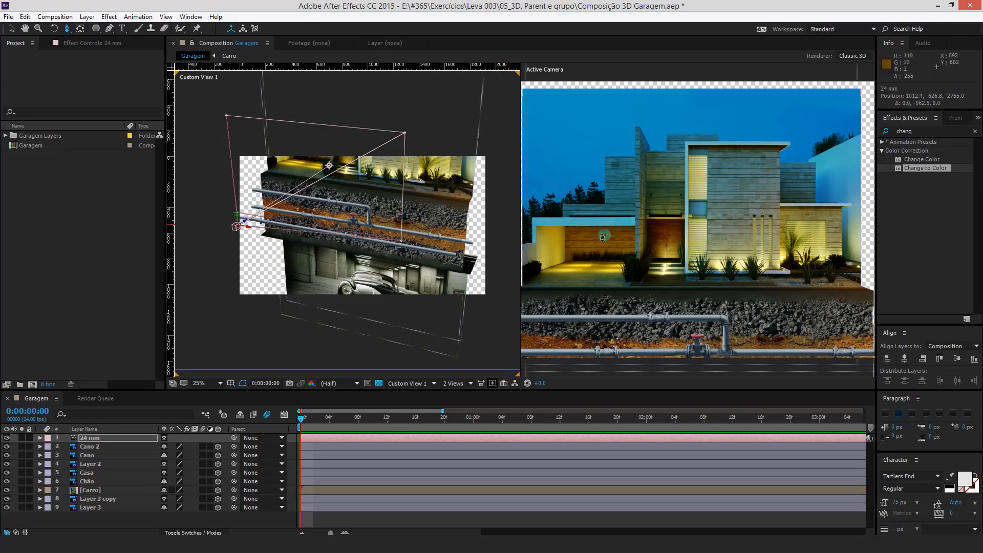
pyautogui.moveTo(700, 233); pyautogui.dragTo(652, 285)
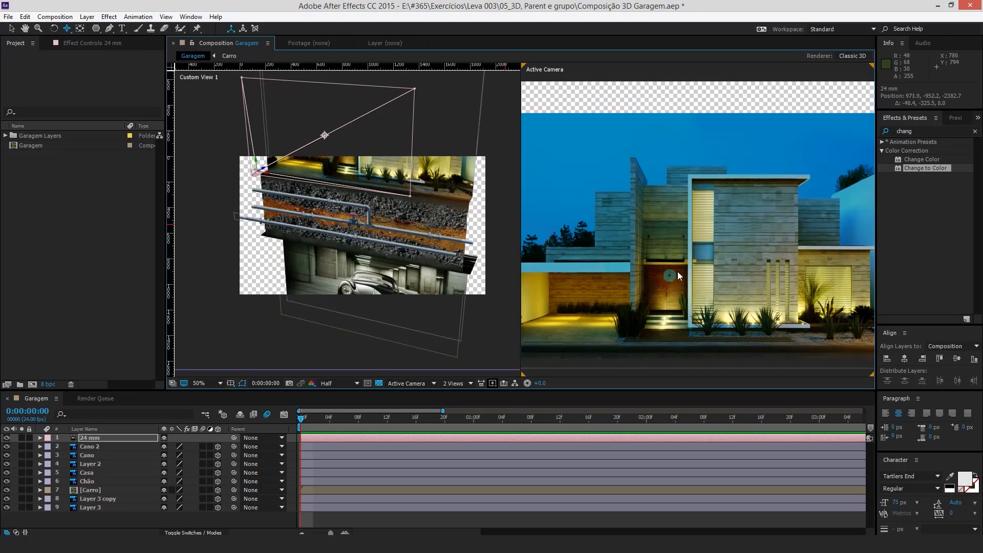
pyautogui.press('c')
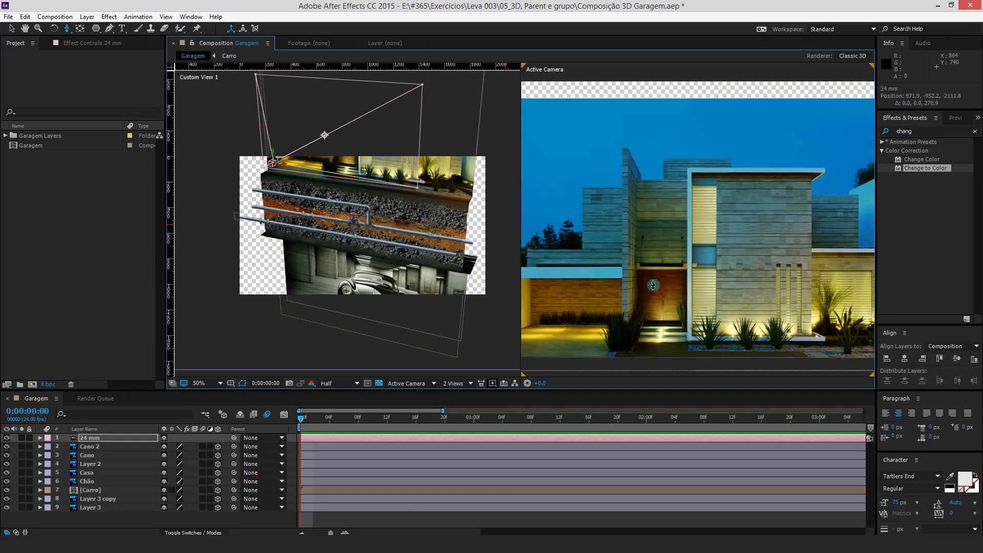
pyautogui.press('c')
# - Set the magnification of both the Active Camera view and Custom View 1 to Fit up to 100%
pyautogui.click(201, 385)
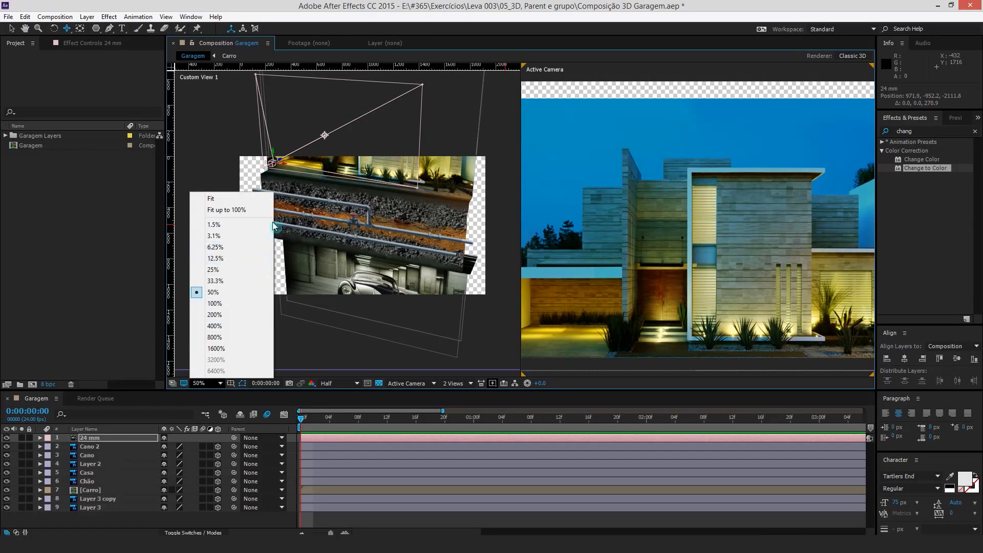
pyautogui.click(257, 211)
pyautogui.click(186, 367)
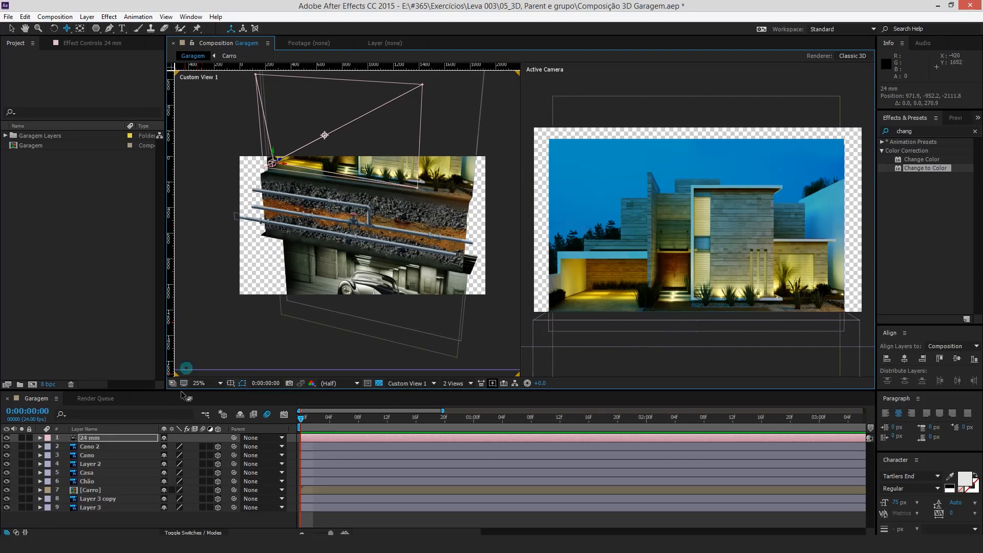
pyautogui.click(207, 386)
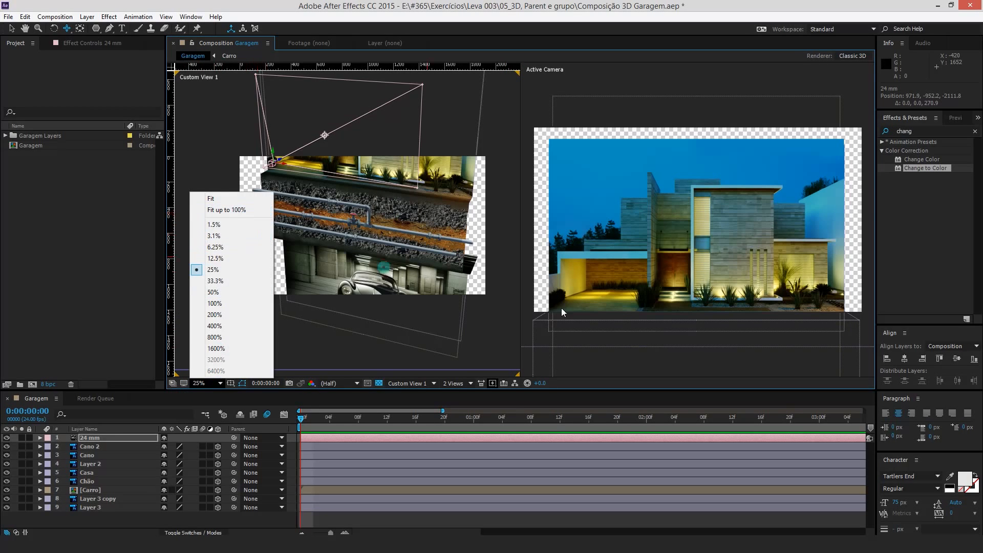
pyautogui.click(228, 210)
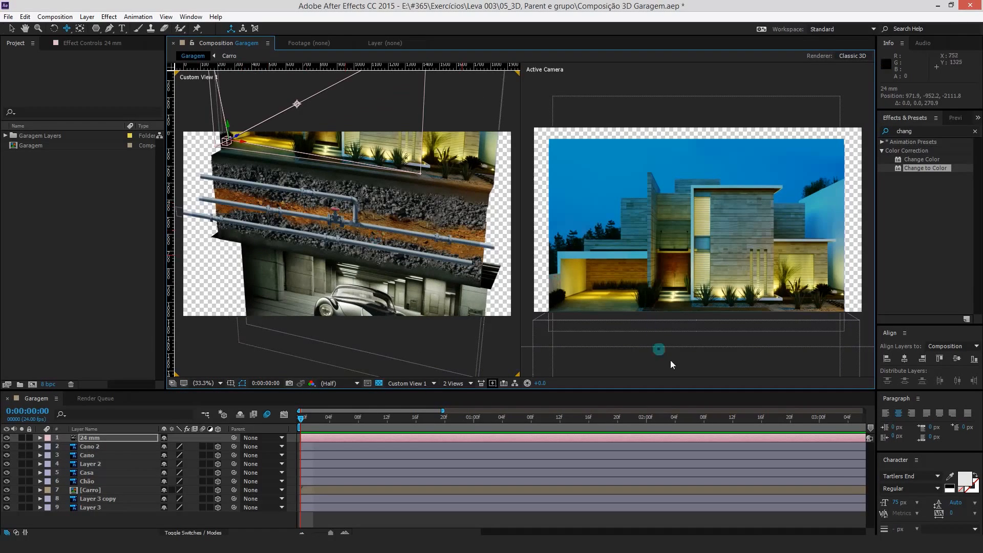
# - Track the 24 mm camera to about X 970, Y -932, Z -1890 so the house fills the frame
pyautogui.click(703, 295)
pyautogui.moveTo(699, 260); pyautogui.dragTo(673, 234)
pyautogui.click(12, 31)
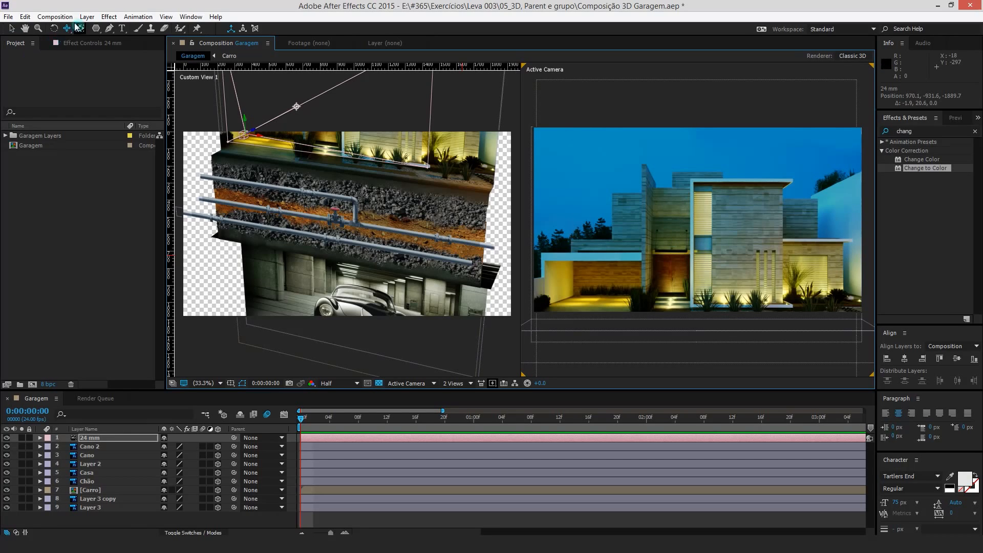
pyautogui.click(55, 17)
pyautogui.click(76, 7)
pyautogui.moveTo(67, 29); pyautogui.dragTo(107, 29)
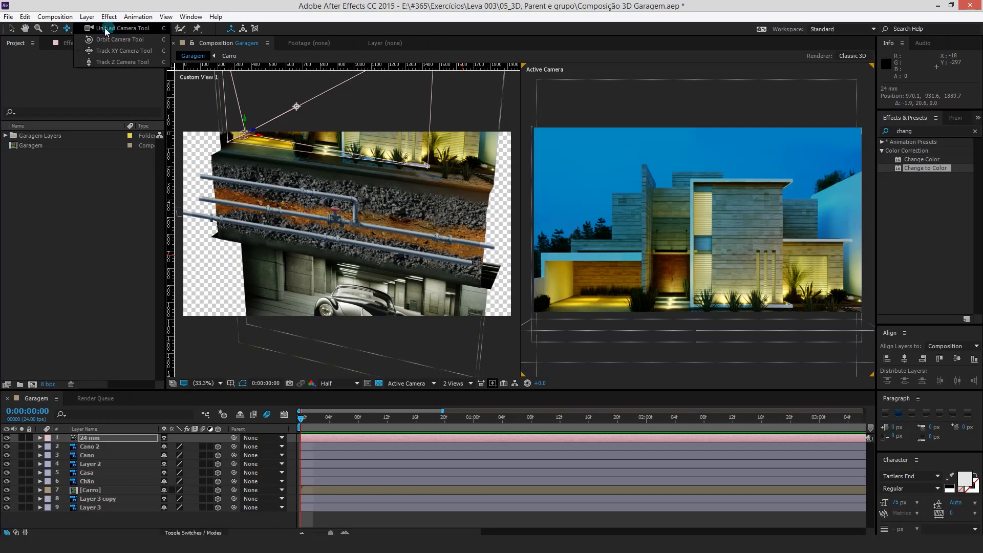
pyautogui.moveTo(106, 30); pyautogui.dragTo(695, 10)
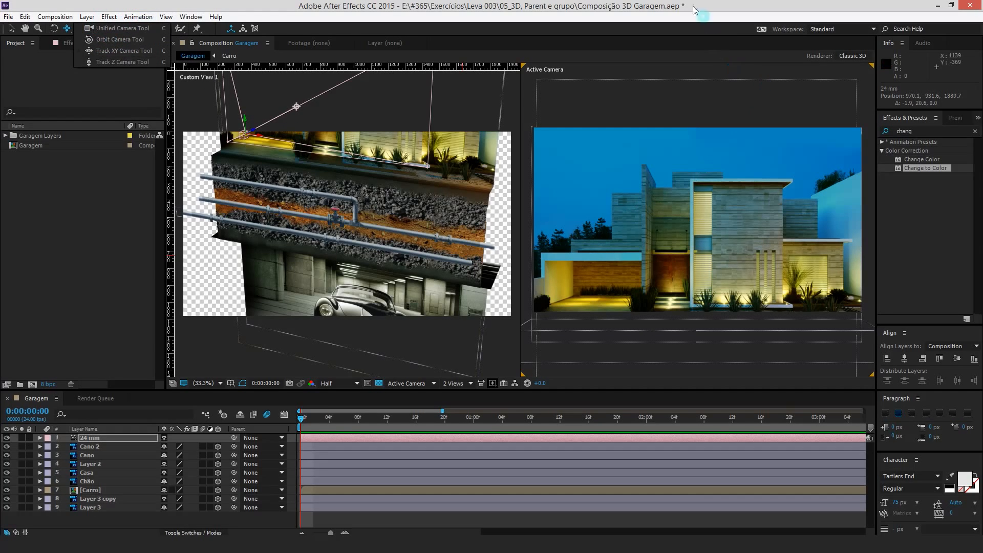
pyautogui.moveTo(634, 11); pyautogui.dragTo(667, 195)
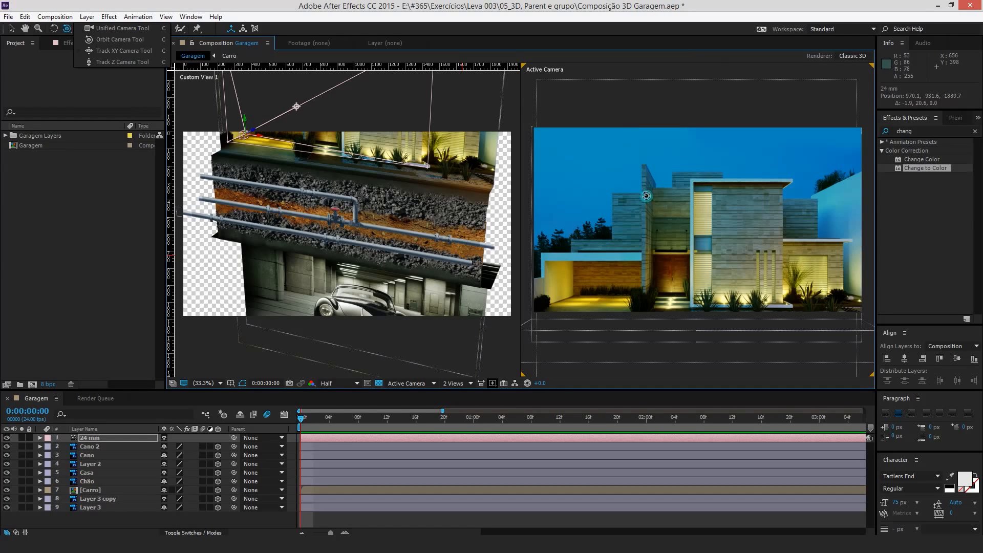
pyautogui.press('c')
# - Reveal the 24 mm camera's Position and Point of Interest properties and check the camera type in its settings
pyautogui.click(106, 440)
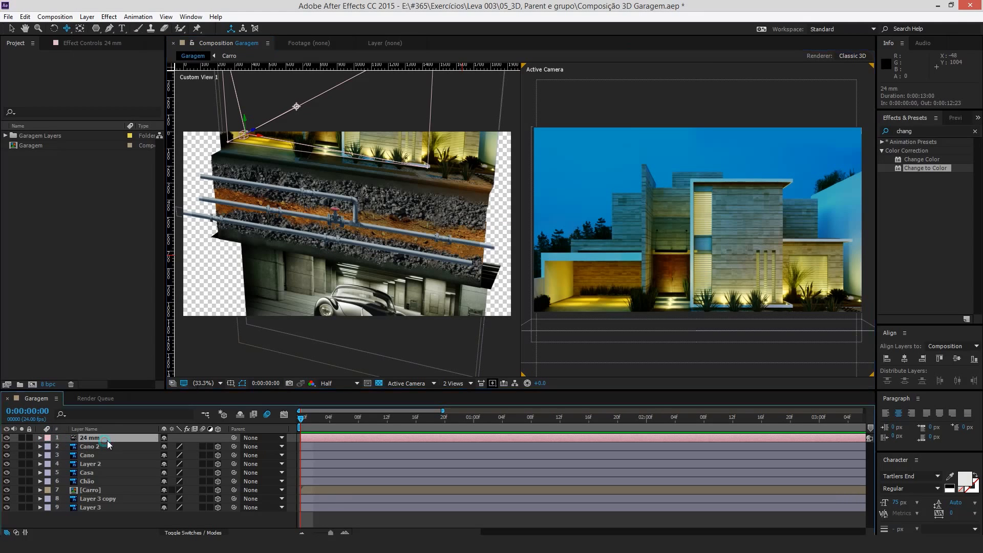
pyautogui.press('p')
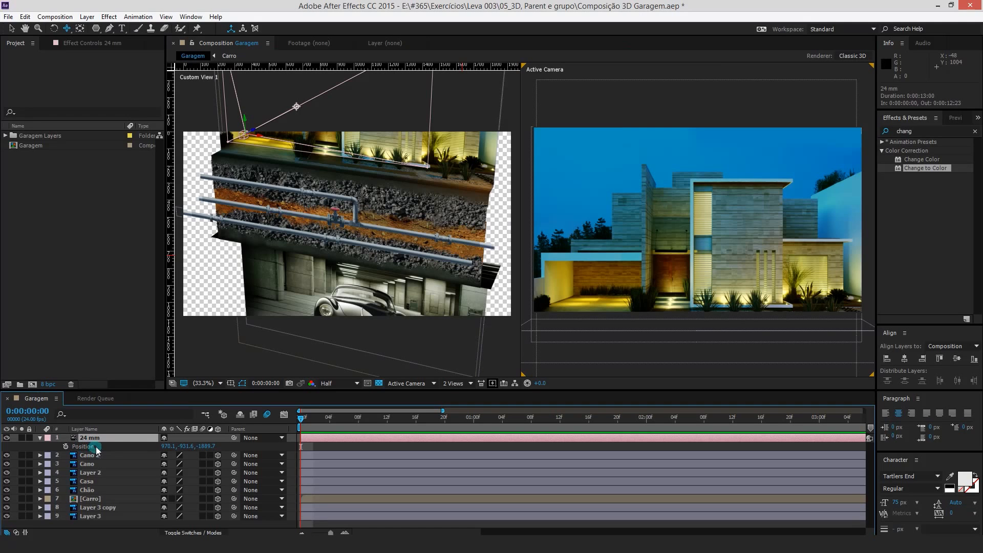
pyautogui.hotkey('shift', 'a')
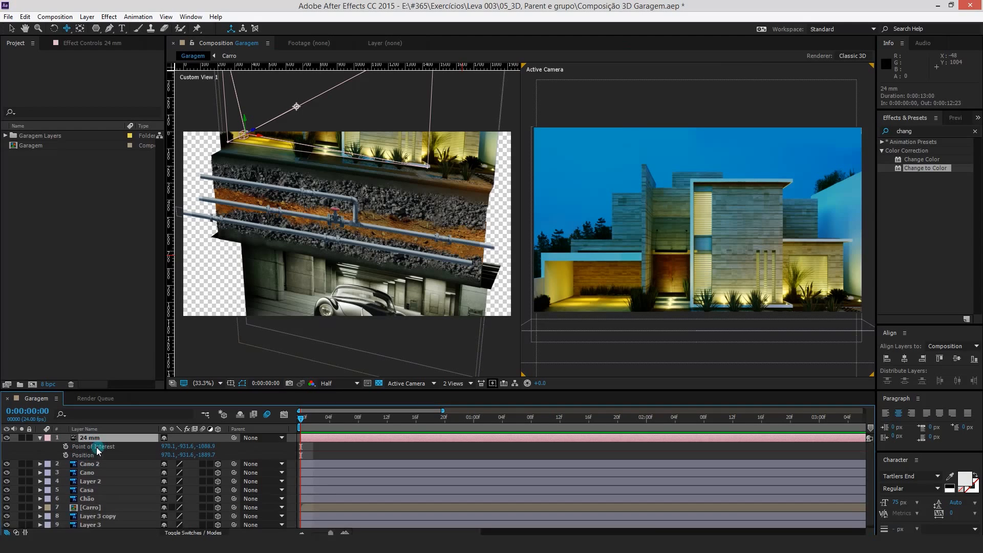
pyautogui.doubleClick(134, 437)
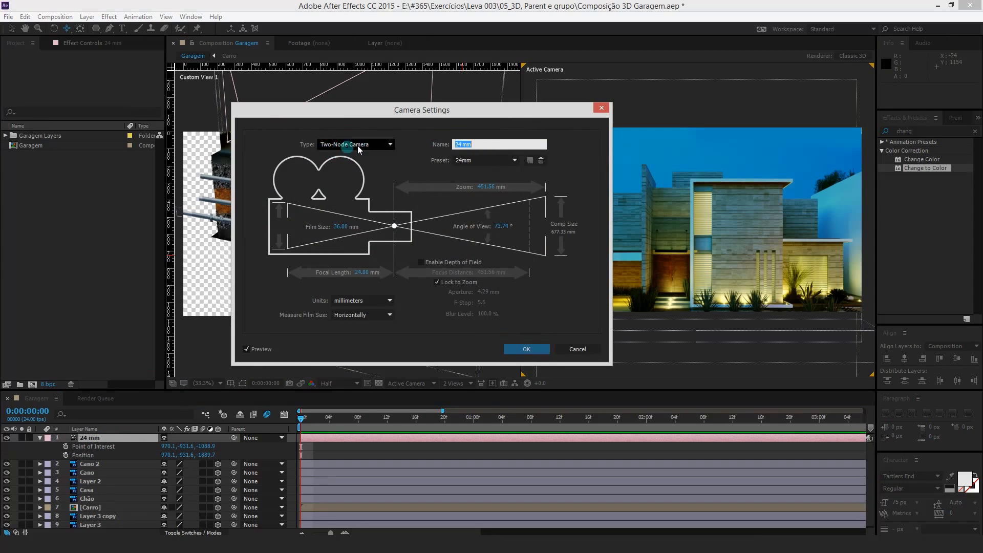
pyautogui.press('Return')
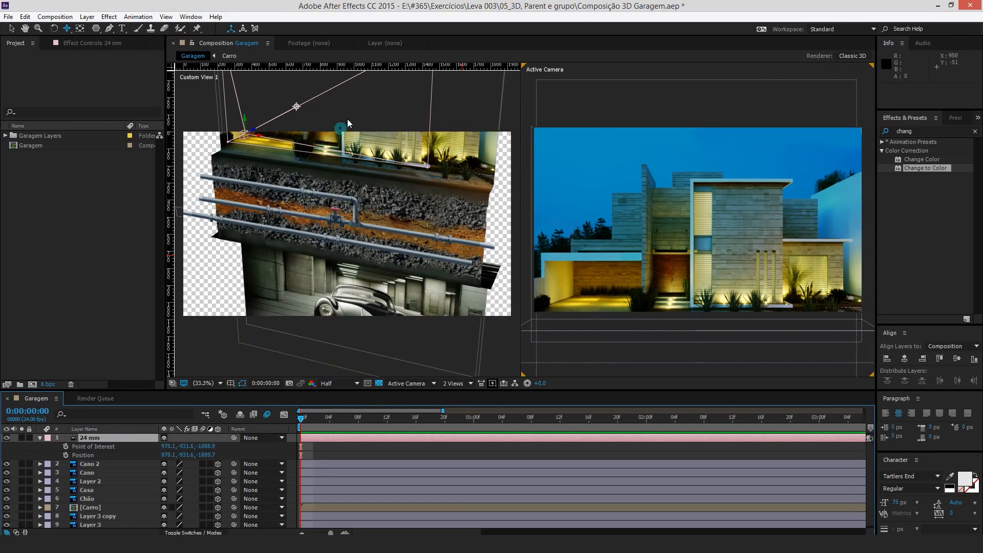
# - Try moving the 24 mm camera's point of interest to about 1050.5, -898.5, -1072.5 in Custom View 1 and undo the change
pyautogui.press('v')
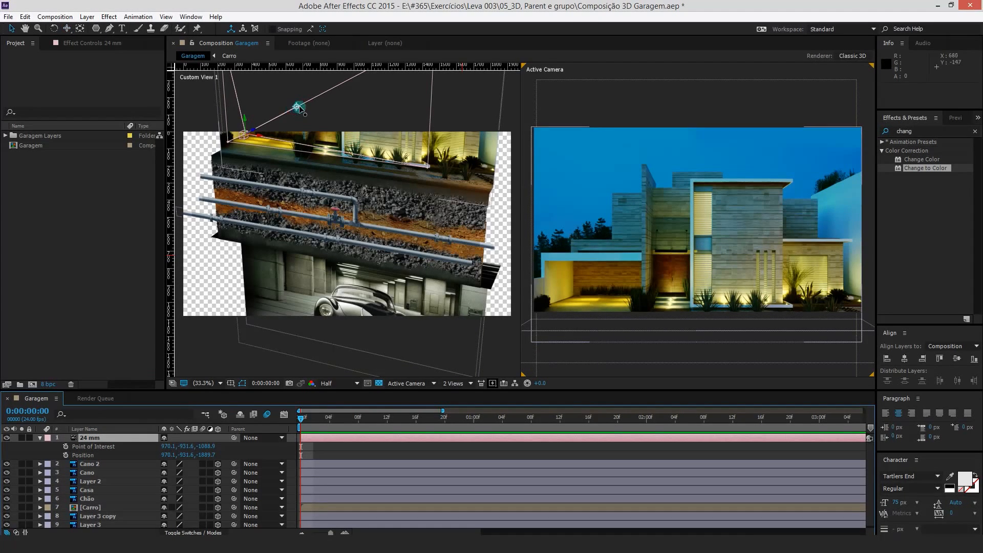
pyautogui.moveTo(297, 108); pyautogui.dragTo(316, 116)
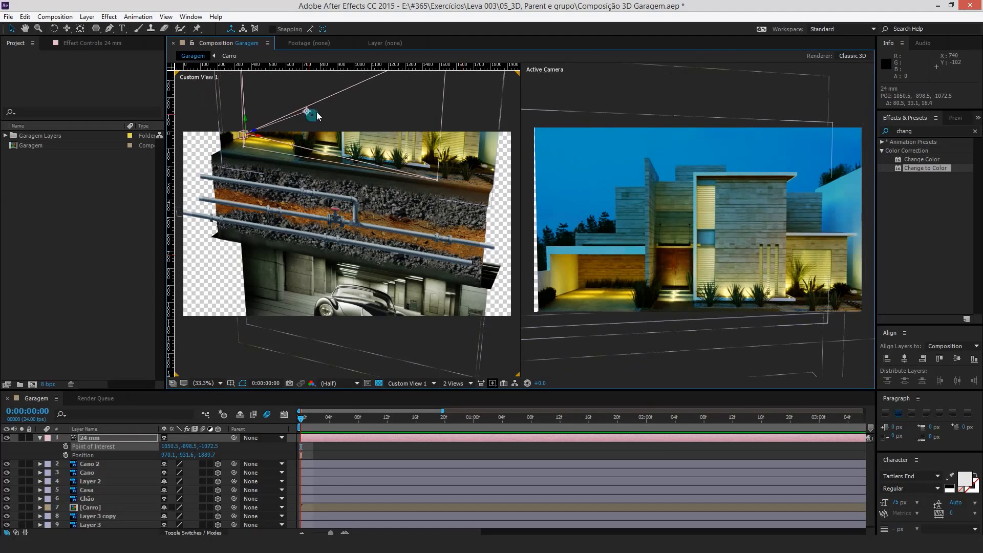
pyautogui.hotkey('ctrl', 'z')
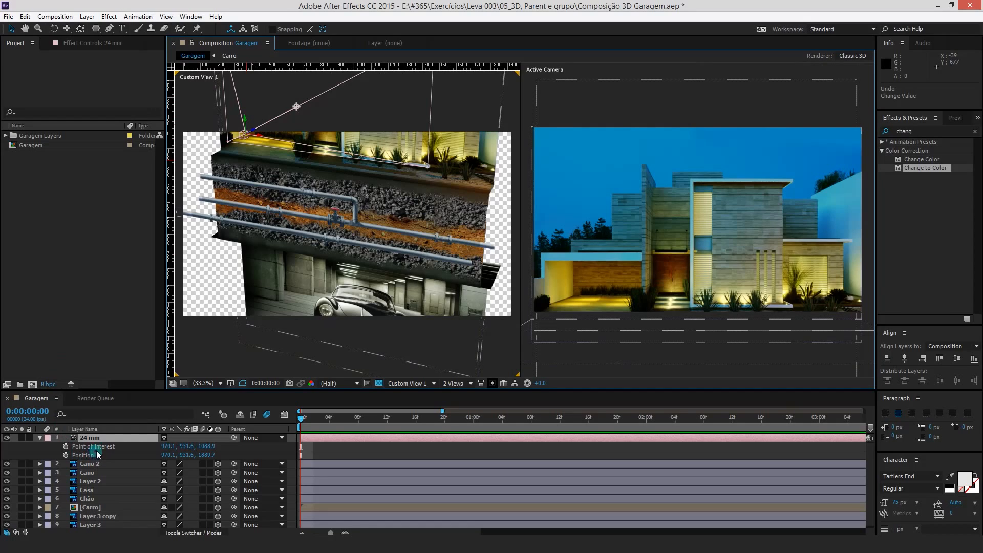
# - Try moving the 24 mm camera by its Y axis handle in Custom View 1 and undo the move
pyautogui.click(241, 129)
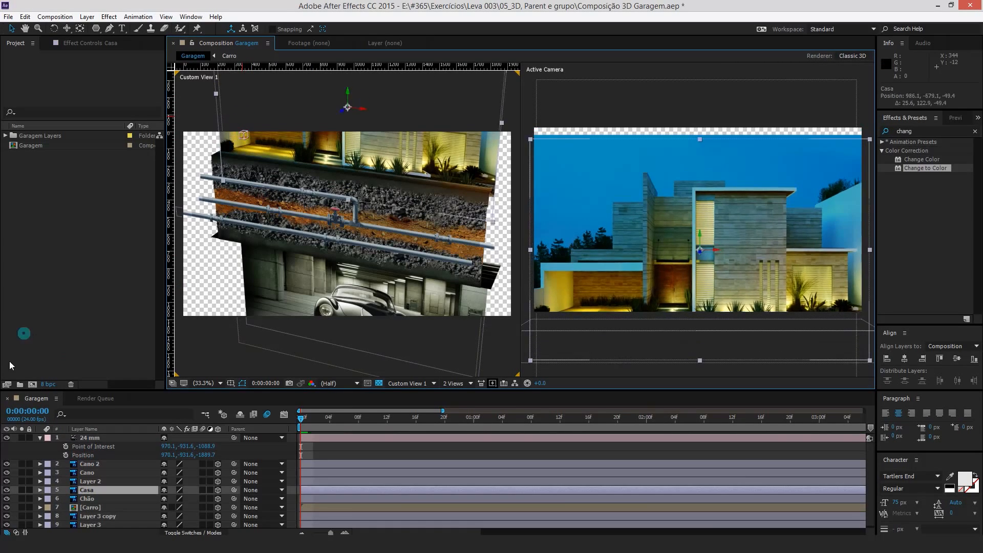
pyautogui.click(93, 441)
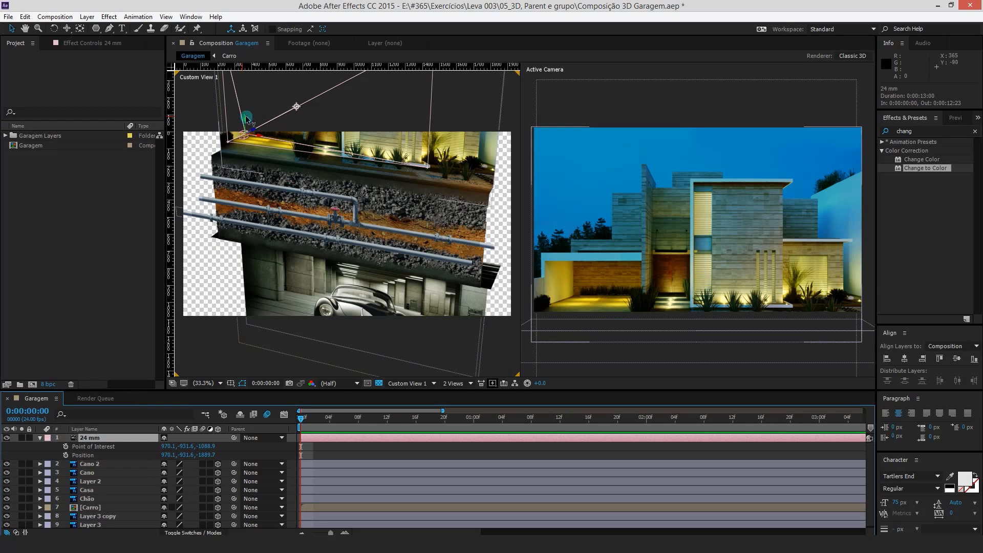
pyautogui.moveTo(246, 120); pyautogui.dragTo(299, 139)
pyautogui.hotkey('ctrl', 'z')
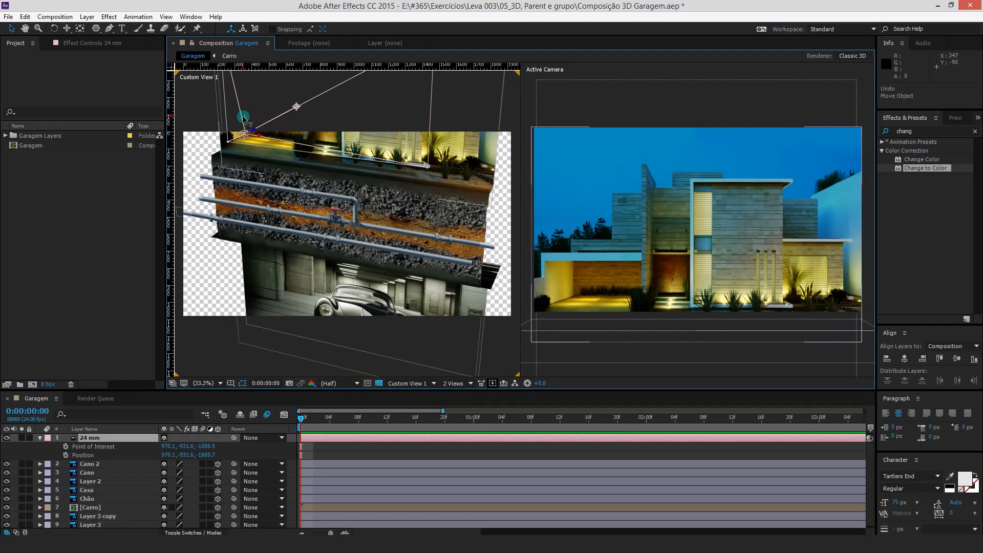
# - Try moving the 24 mm camera together with its point of interest to about Y -638.7 in Custom View 1 and undo the move
pyautogui.moveTo(244, 121); pyautogui.dragTo(692, 266)
pyautogui.hotkey('ctrl', 'z')
pyautogui.moveTo(244, 119); pyautogui.dragTo(282, 158)
pyautogui.hotkey('ctrl', 'z')
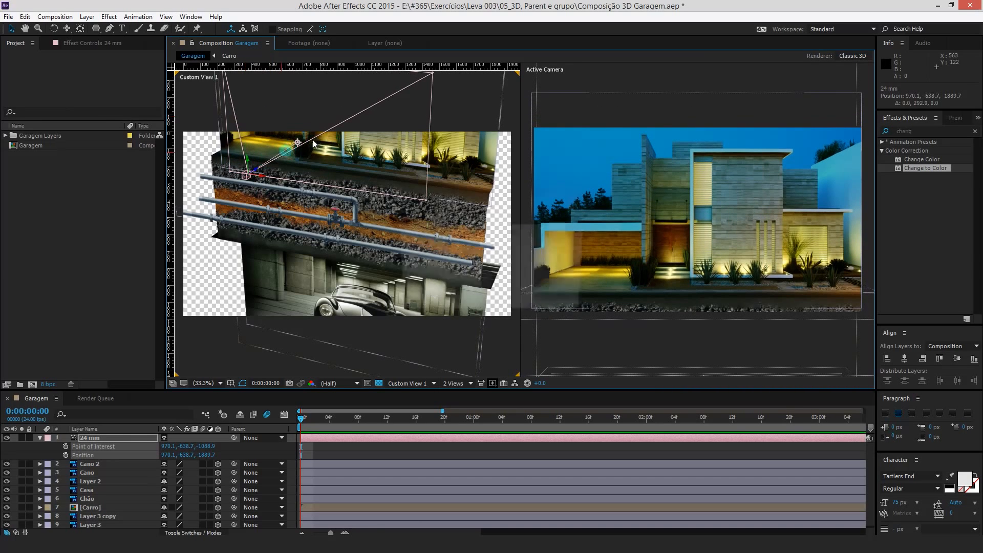
pyautogui.hotkey('ctrl', 'z')
pyautogui.hotkey('ctrl', 'z')
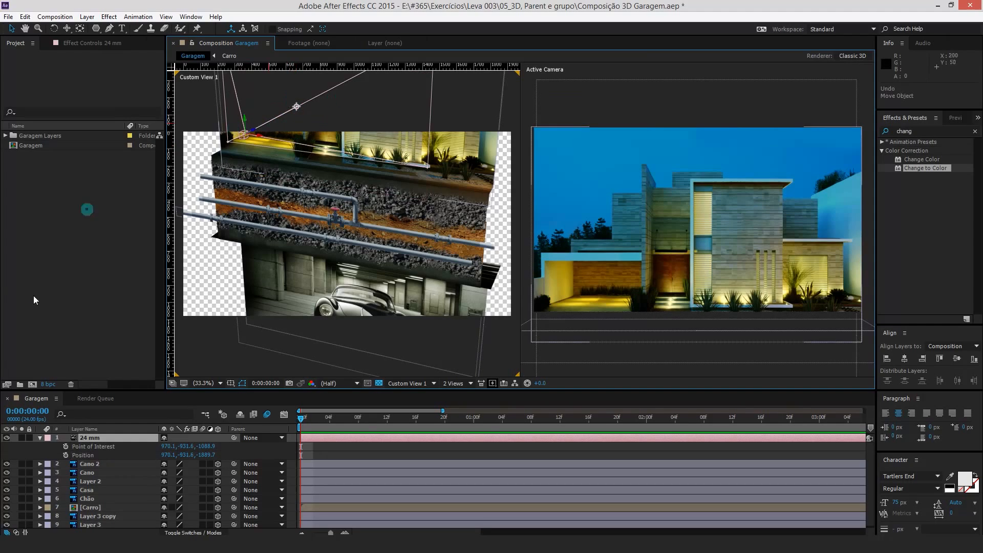
# - Enable Position and Point of Interest keyframing for the 24 mm camera at 0:00:00:00, show the full 13-second timeline, and go to 0:00:03:01
pyautogui.click(66, 455)
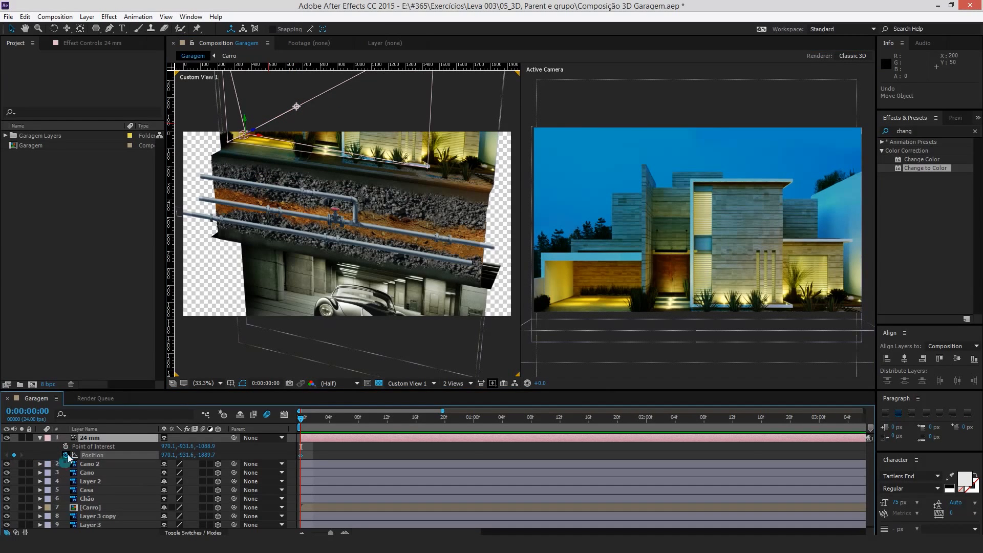
pyautogui.click(65, 446)
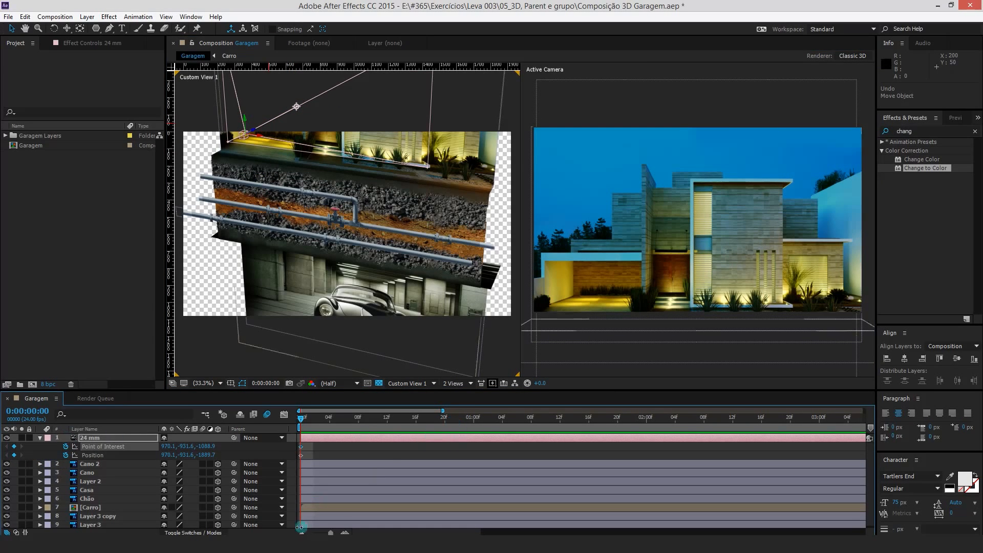
pyautogui.moveTo(330, 533); pyautogui.dragTo(279, 530)
pyautogui.click(405, 417)
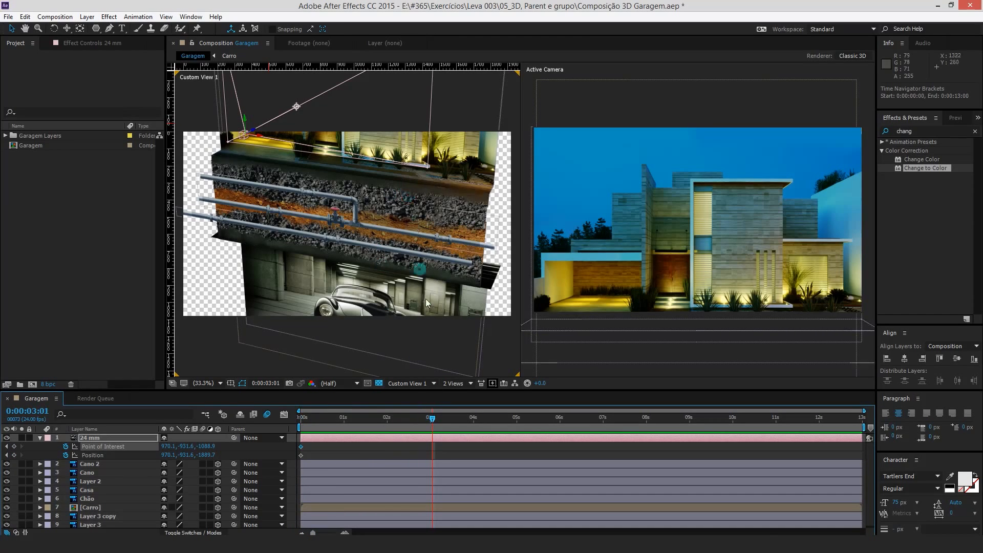
# - Try orbiting the 24 mm camera around the house at 0:00:03:01 and undo the adjustments
pyautogui.press('c')
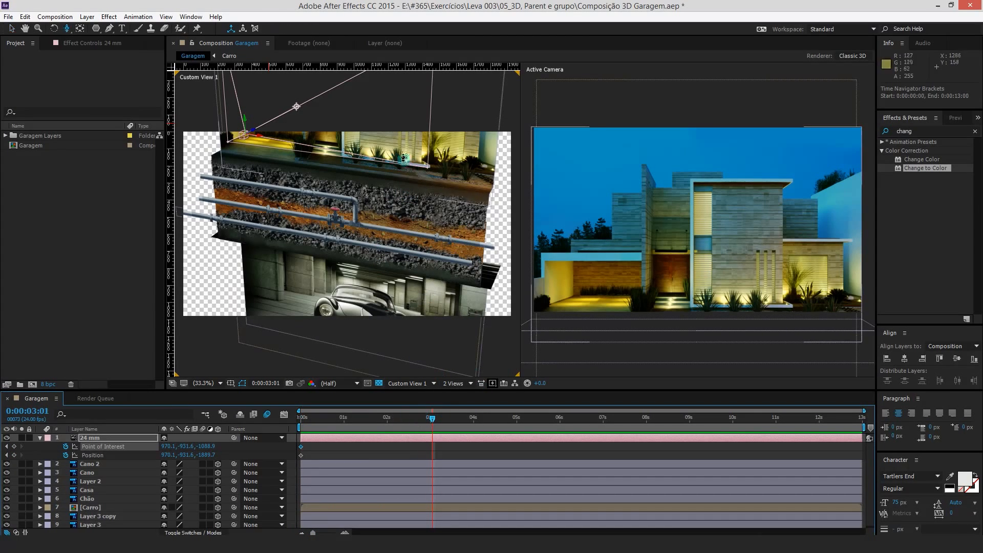
pyautogui.moveTo(677, 221); pyautogui.dragTo(663, 228)
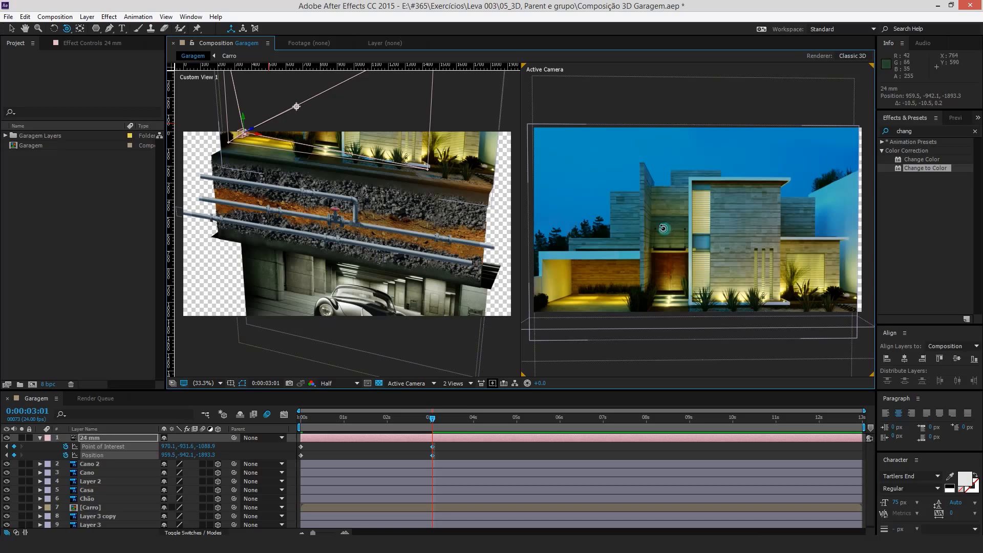
pyautogui.hotkey('ctrl', 'z')
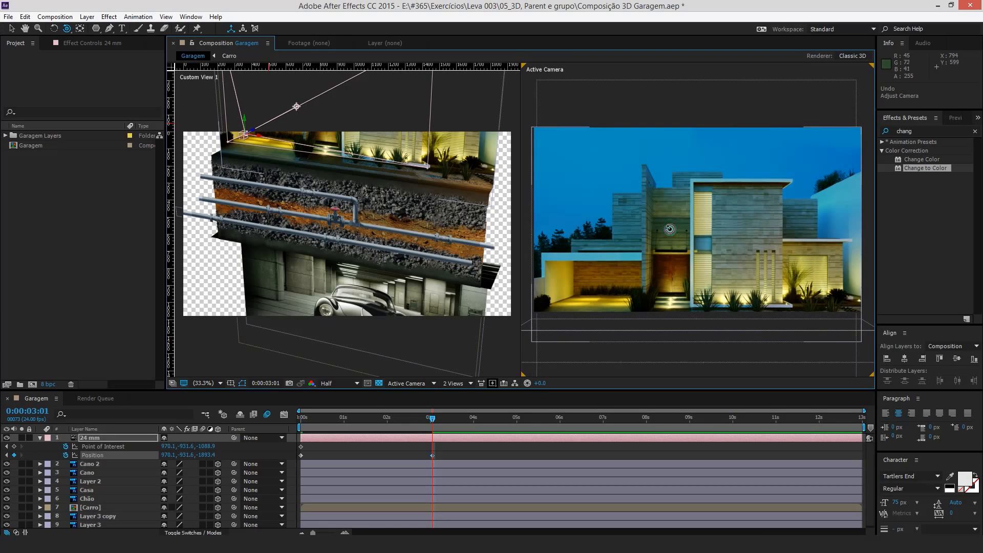
pyautogui.moveTo(669, 228); pyautogui.dragTo(673, 226)
pyautogui.hotkey('ctrl', 'z')
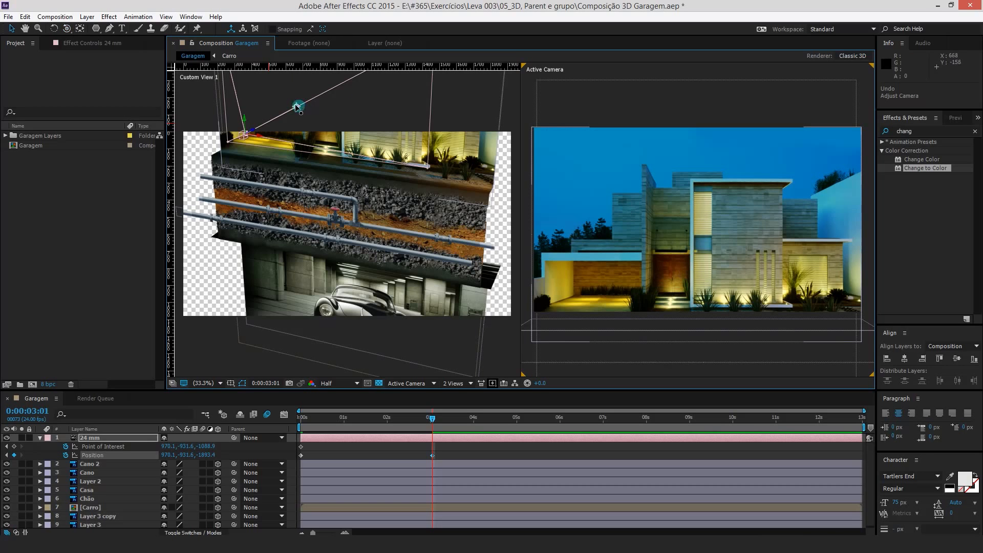
# - At 0:00:03:01, lower the camera's point of interest and track the camera to about 966.7, -828.1, -1878.8
pyautogui.moveTo(297, 106); pyautogui.dragTo(296, 110)
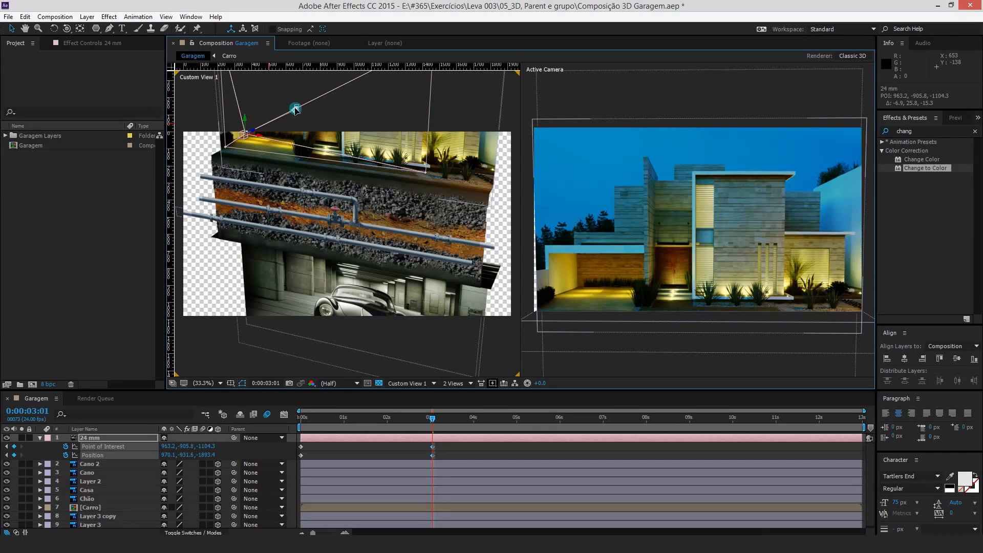
pyautogui.moveTo(295, 109); pyautogui.dragTo(296, 110)
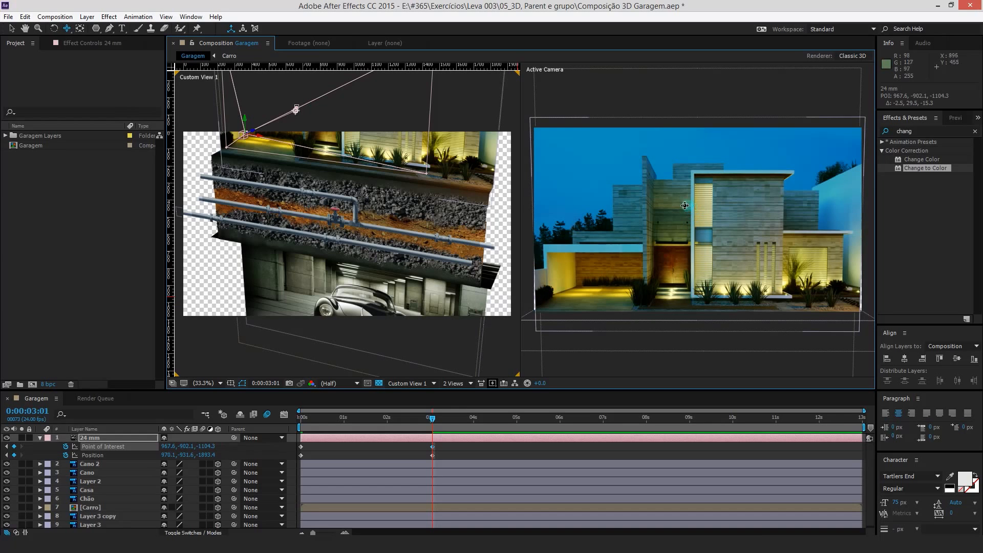
pyautogui.moveTo(684, 205); pyautogui.dragTo(659, 183)
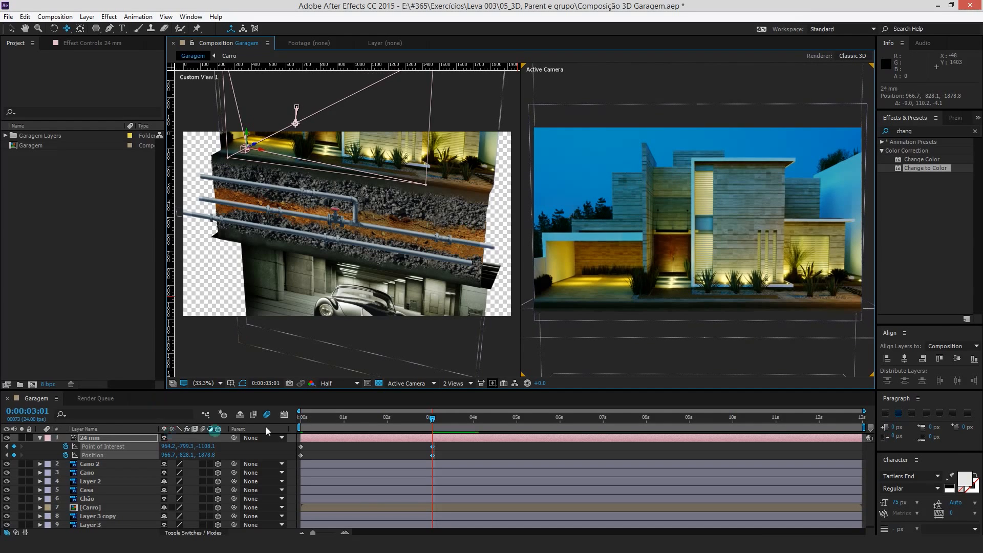
# - At 0:00:00:00, move the camera to about 958.4, -823.3, -1799.6 and its point of interest to about 957.1, -808.5, -1096.7
pyautogui.moveTo(330, 422); pyautogui.dragTo(186, 411)
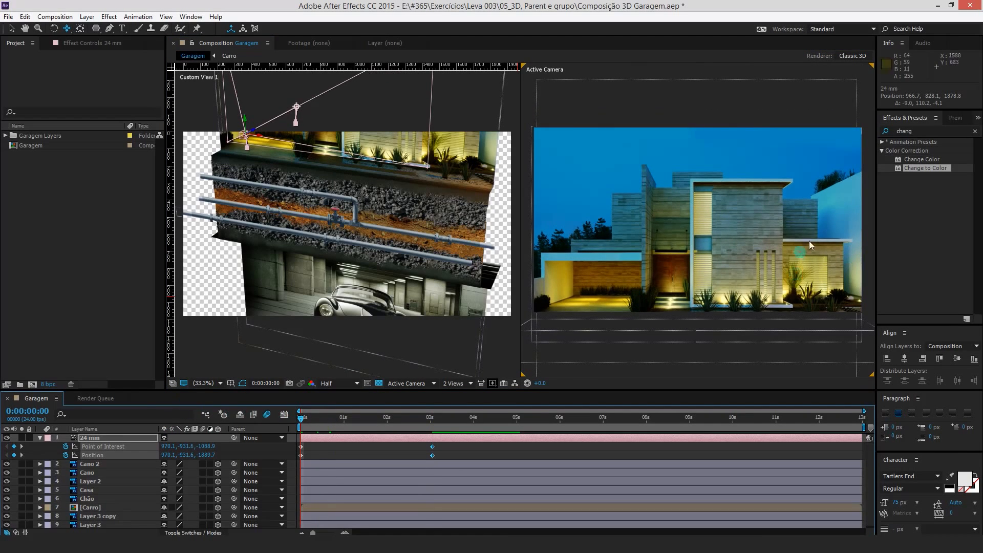
pyautogui.moveTo(679, 240); pyautogui.dragTo(679, 205)
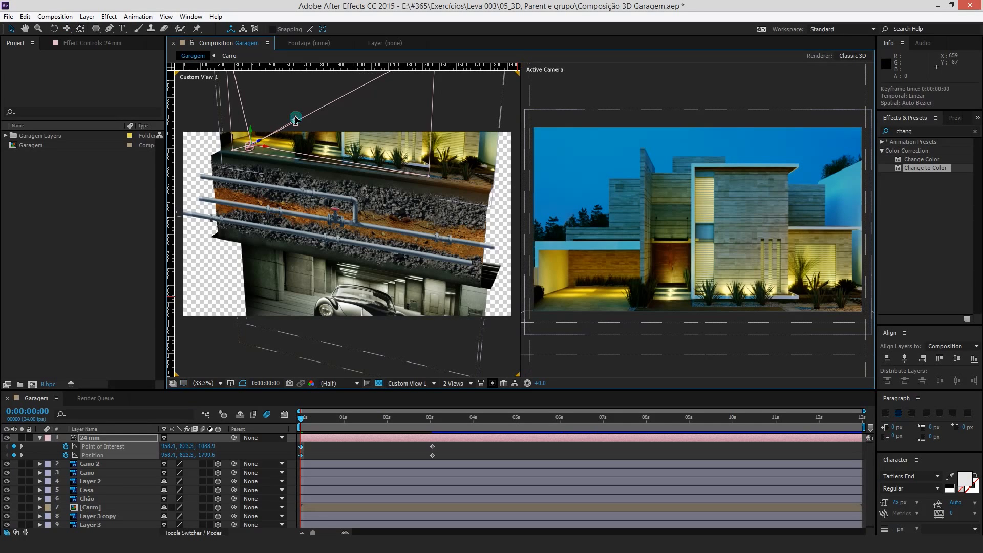
pyautogui.moveTo(296, 120); pyautogui.dragTo(296, 120)
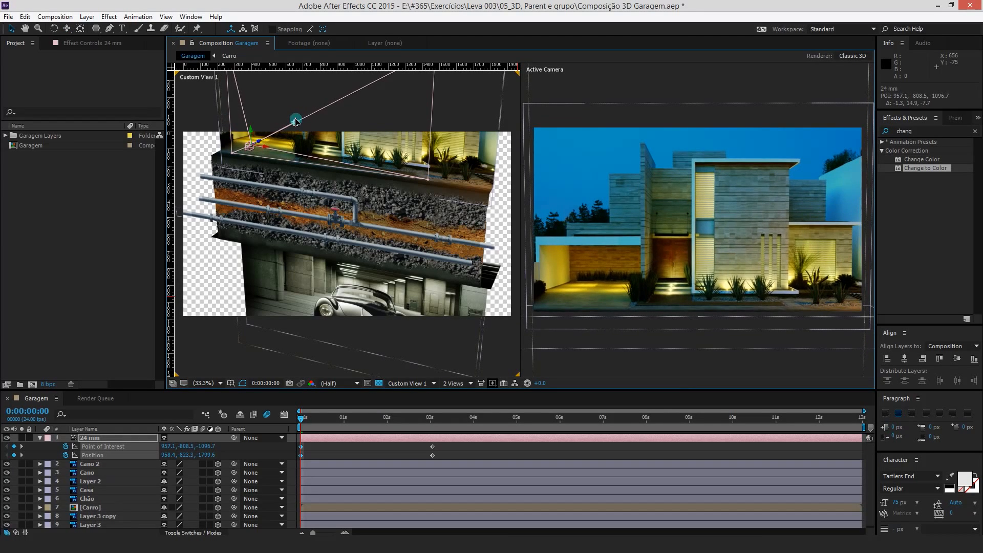
# - At 0:00:07:00, bring the 24 mm camera down to the garage car, at about 967.6, 1291.1, -1558.2
pyautogui.moveTo(302, 419); pyautogui.dragTo(477, 437)
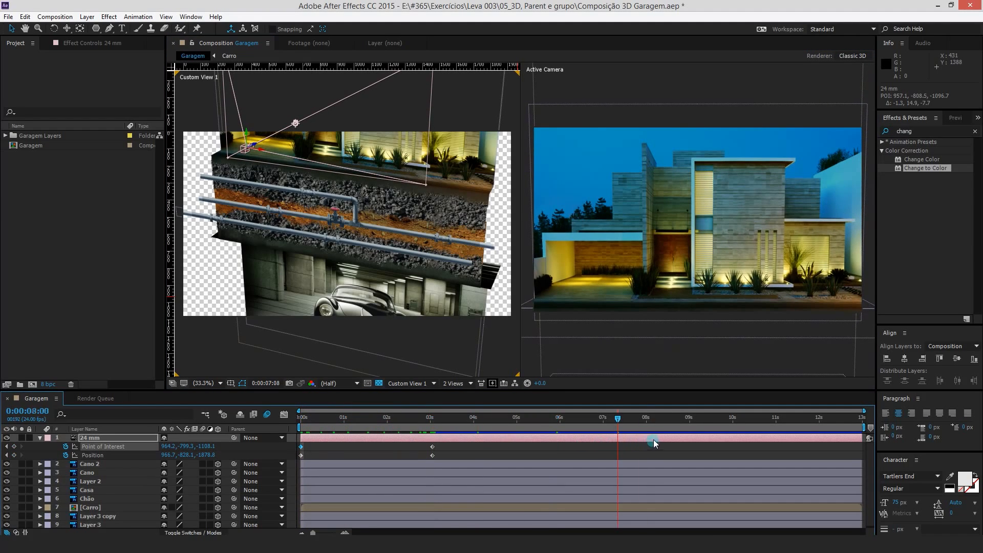
pyautogui.moveTo(648, 438); pyautogui.dragTo(559, 434)
pyautogui.moveTo(604, 435); pyautogui.dragTo(603, 434)
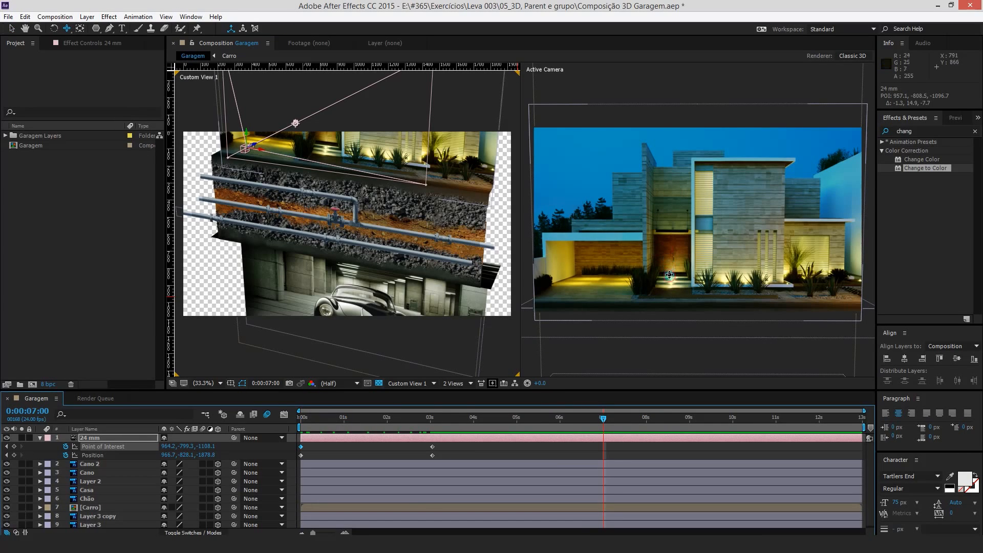
pyautogui.moveTo(669, 275); pyautogui.dragTo(708, 202)
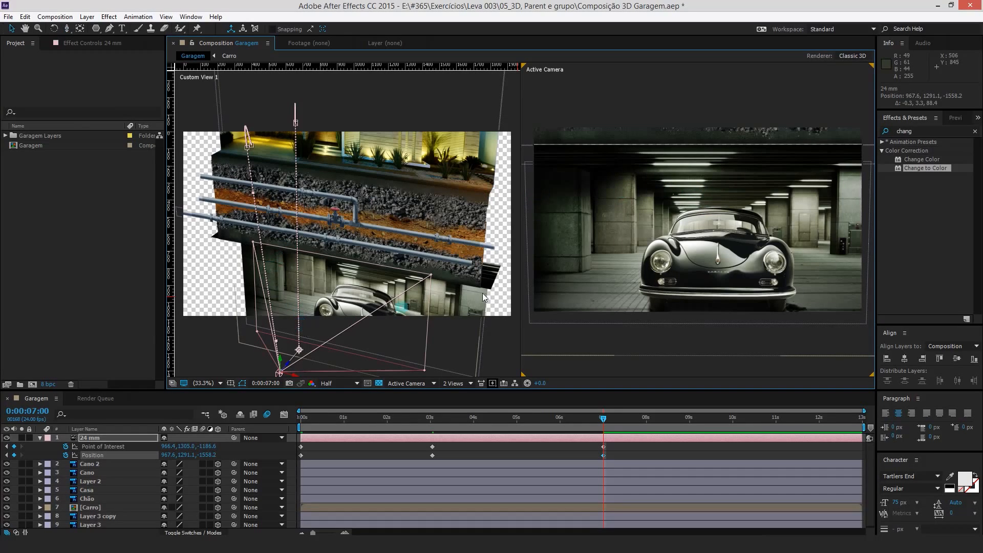
# - Refine the car framing at 0:00:07:00 with camera position about 1035.0, 1474.1, -1406.3 and point of interest about 1038.1, 1474.8, -1179.2
pyautogui.moveTo(300, 350); pyautogui.dragTo(301, 350)
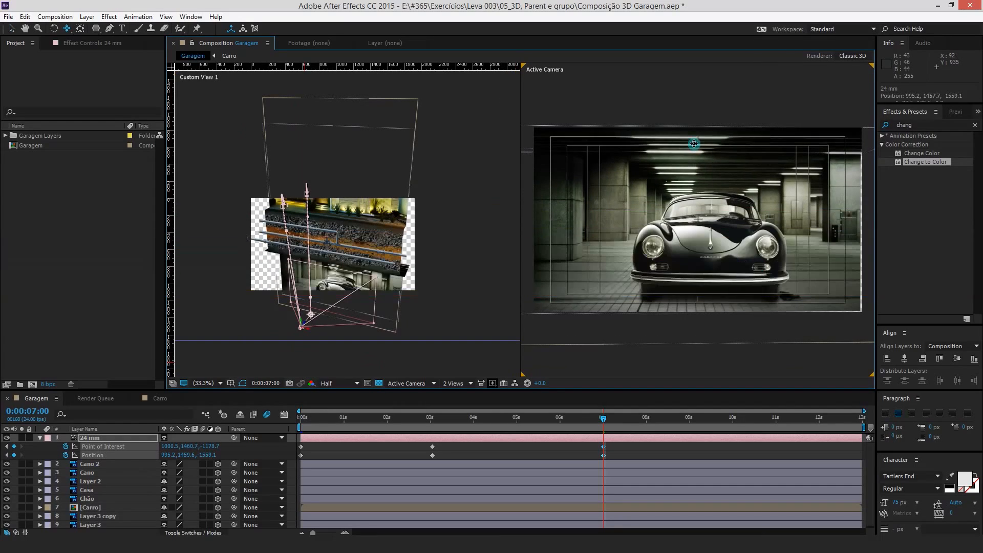
pyautogui.moveTo(693, 137); pyautogui.dragTo(693, 160)
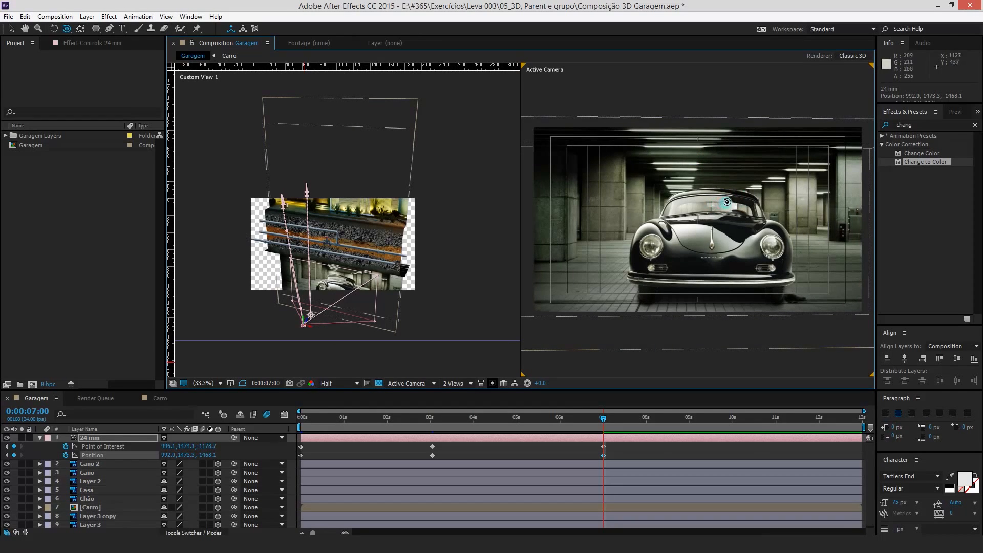
pyautogui.moveTo(729, 200); pyautogui.dragTo(721, 176)
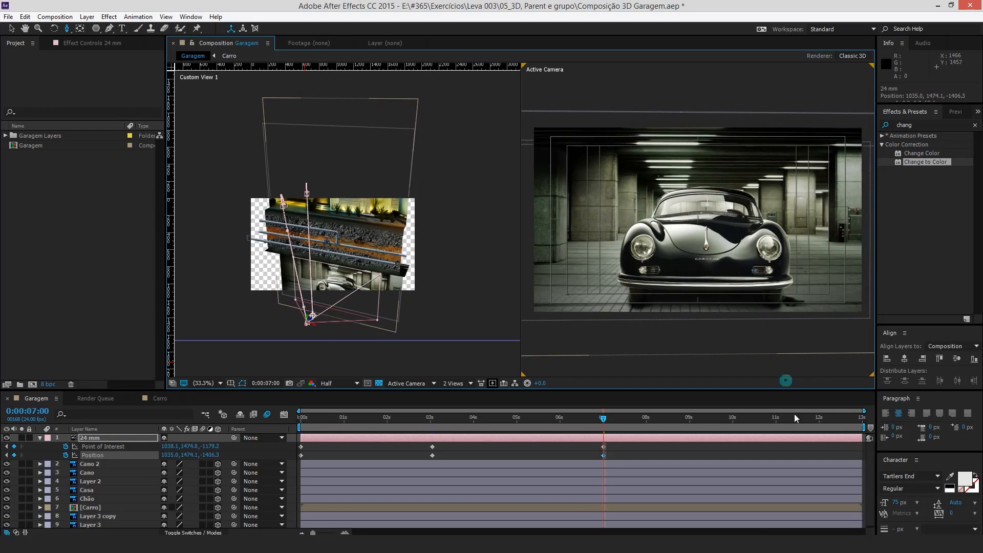
# - At 0:00:12:23, push the camera in to about Z -1295.6 and move the Carro layer to about 1162.4, 1630.9, 148.6
pyautogui.moveTo(763, 419); pyautogui.dragTo(887, 411)
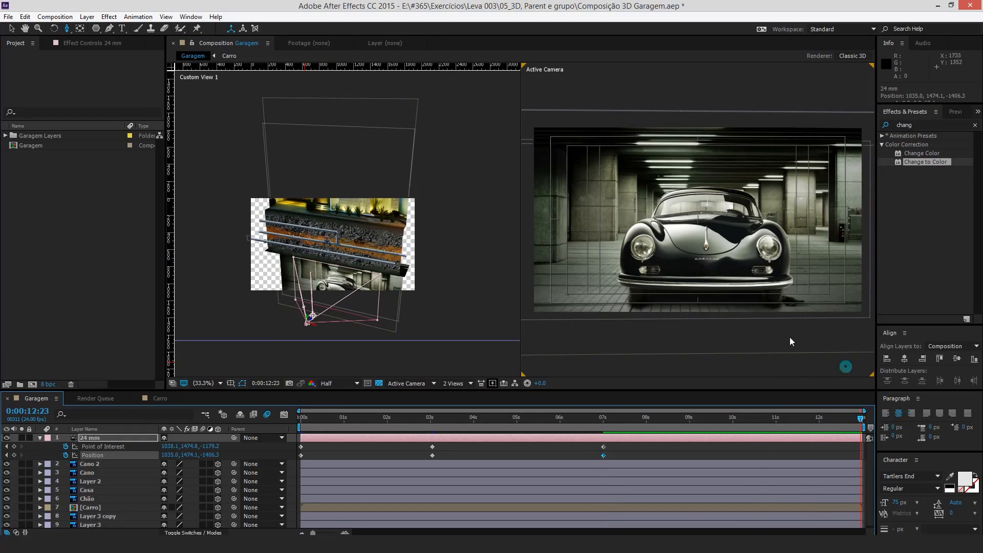
pyautogui.moveTo(718, 224); pyautogui.dragTo(720, 173)
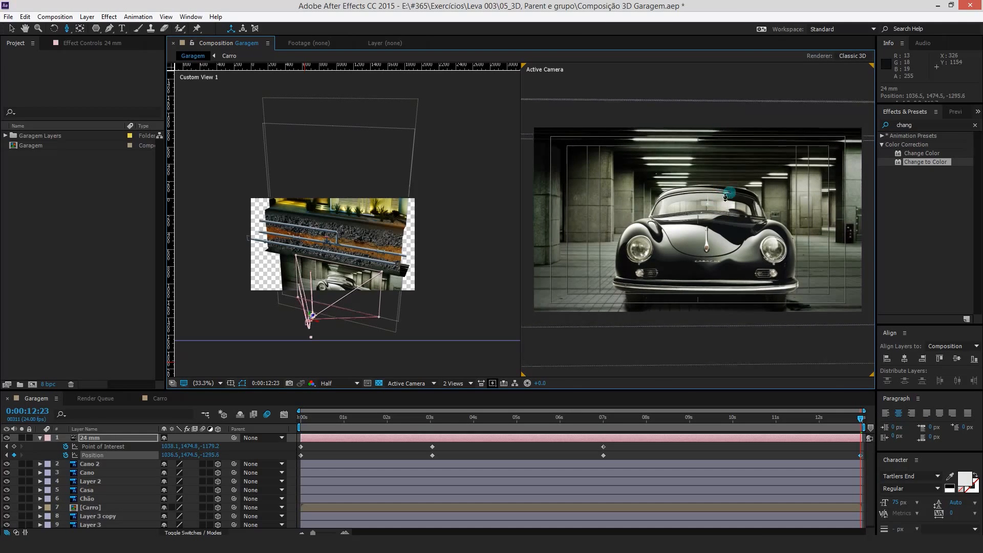
pyautogui.press('v')
pyautogui.click(693, 256)
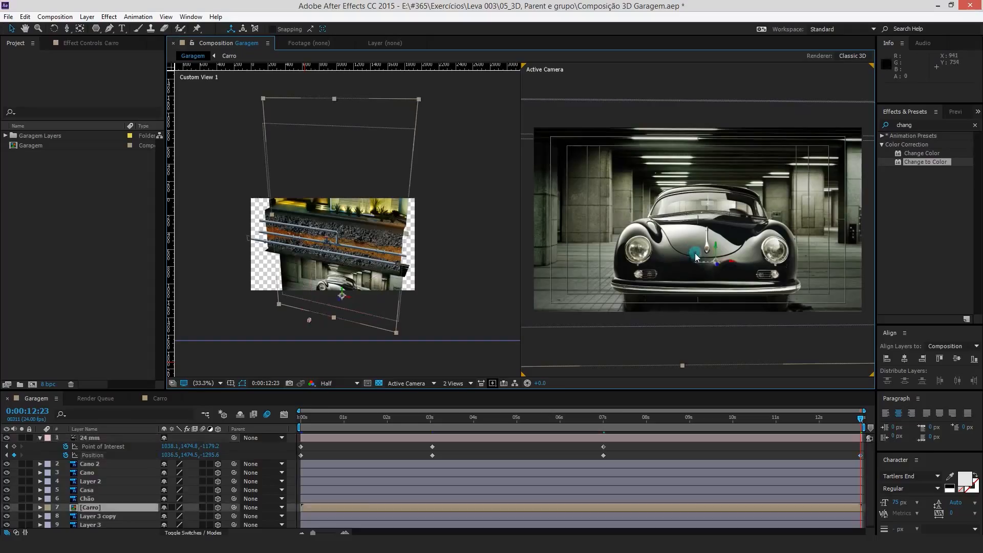
pyautogui.moveTo(718, 266); pyautogui.dragTo(787, 246)
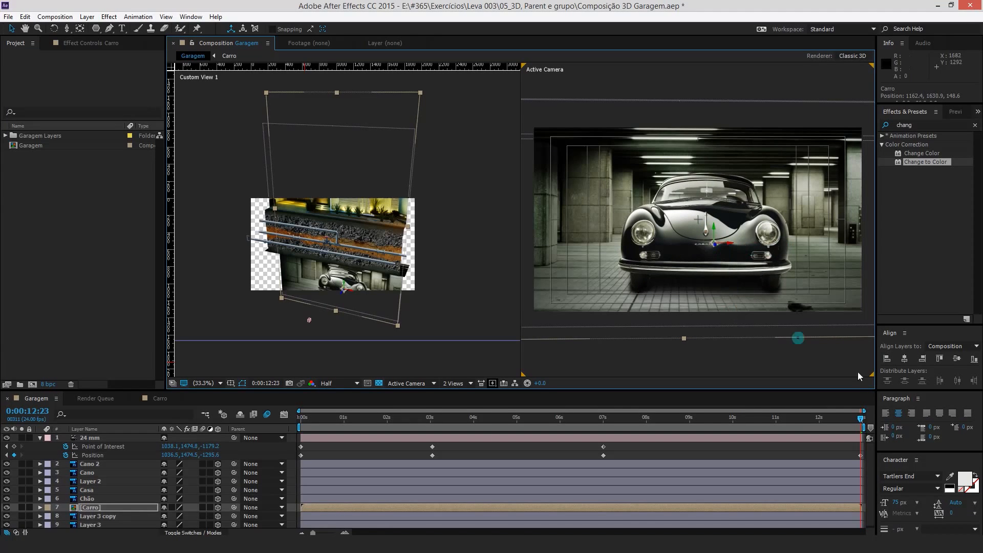
# - Copy the camera's Point of Interest keyframe from 0:00:07:00 to 0:00:12:23 and return to the start of the timeline
pyautogui.moveTo(847, 425); pyautogui.dragTo(884, 409)
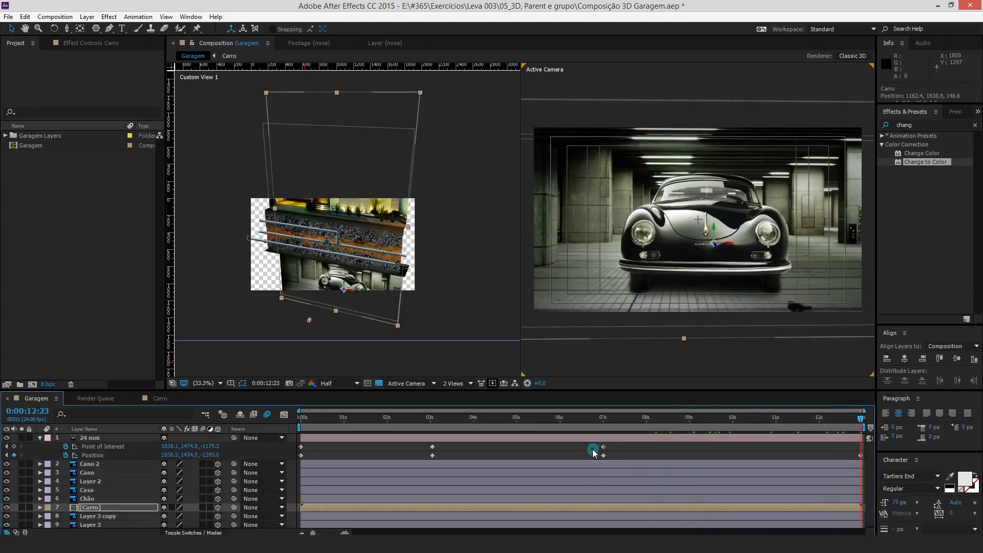
pyautogui.moveTo(594, 453); pyautogui.dragTo(629, 449)
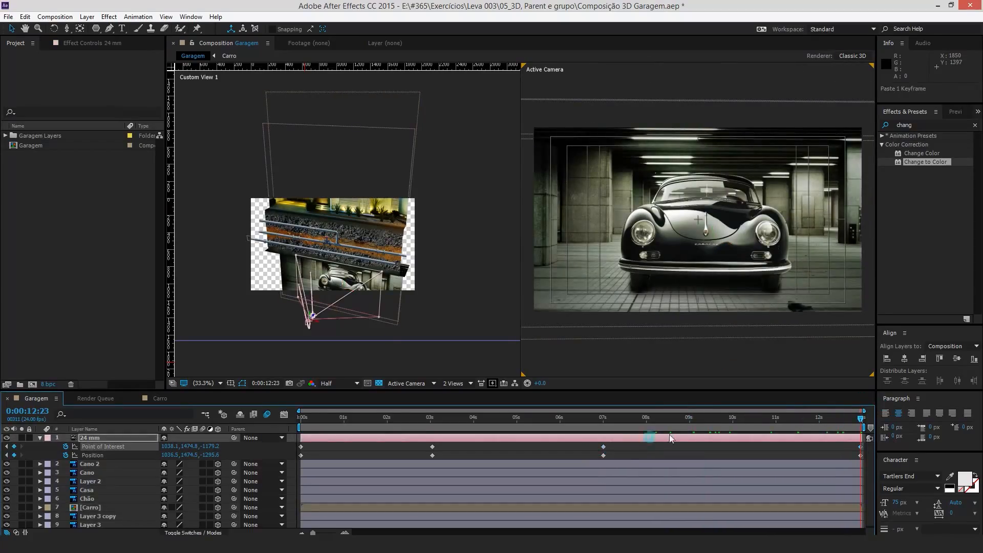
pyautogui.moveTo(852, 421); pyautogui.dragTo(274, 454)
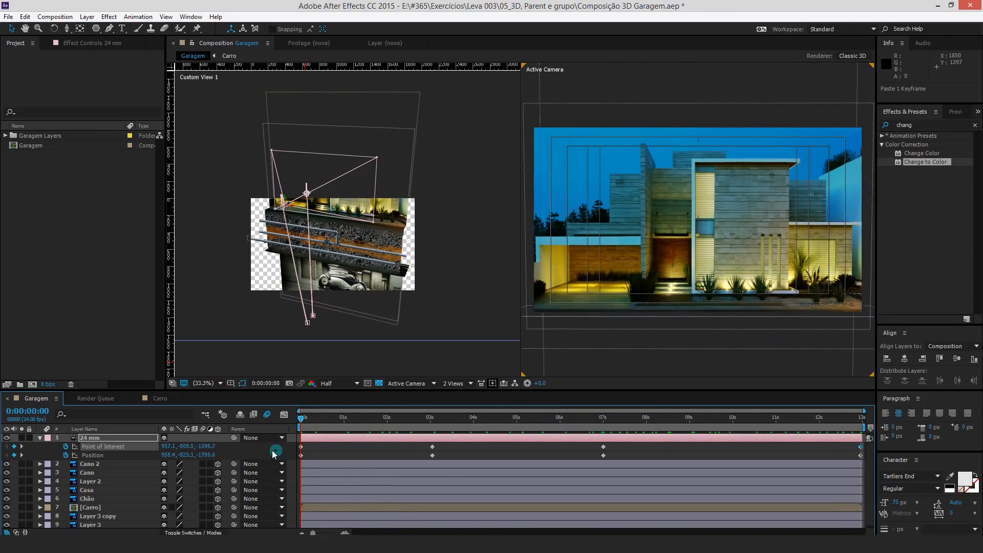
# - Scrub to 0:00:08:12 and examine the 24 mm camera's motion path from the house down to the garage in Custom View 1
pyautogui.moveTo(332, 416); pyautogui.dragTo(667, 418)
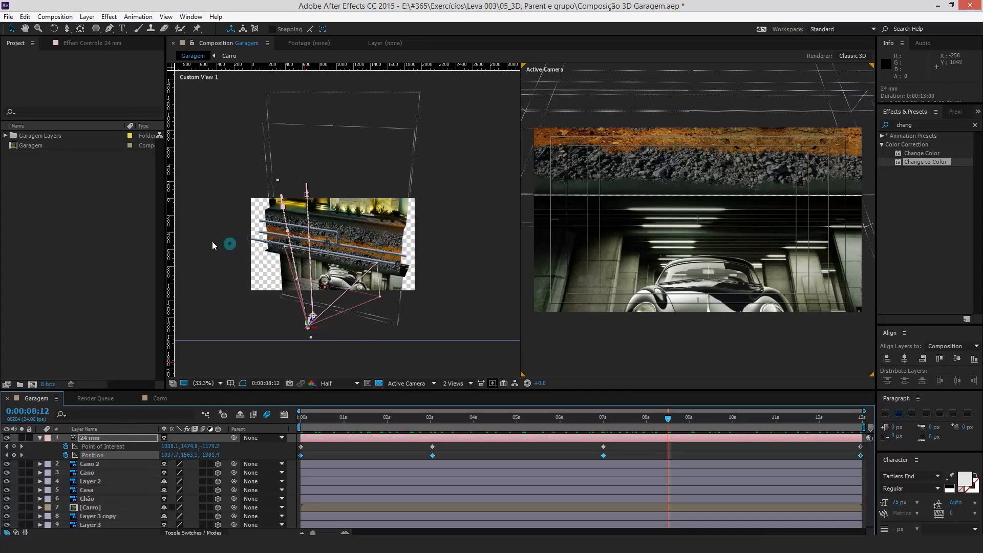
pyautogui.click(294, 195)
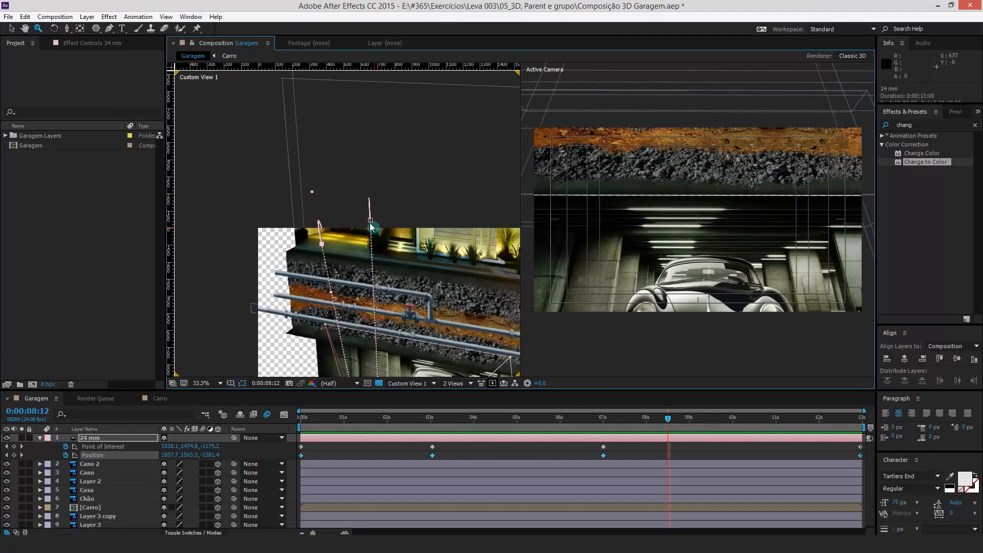
pyautogui.click(373, 227)
pyautogui.press('space')
pyautogui.moveTo(226, 220); pyautogui.dragTo(337, 222)
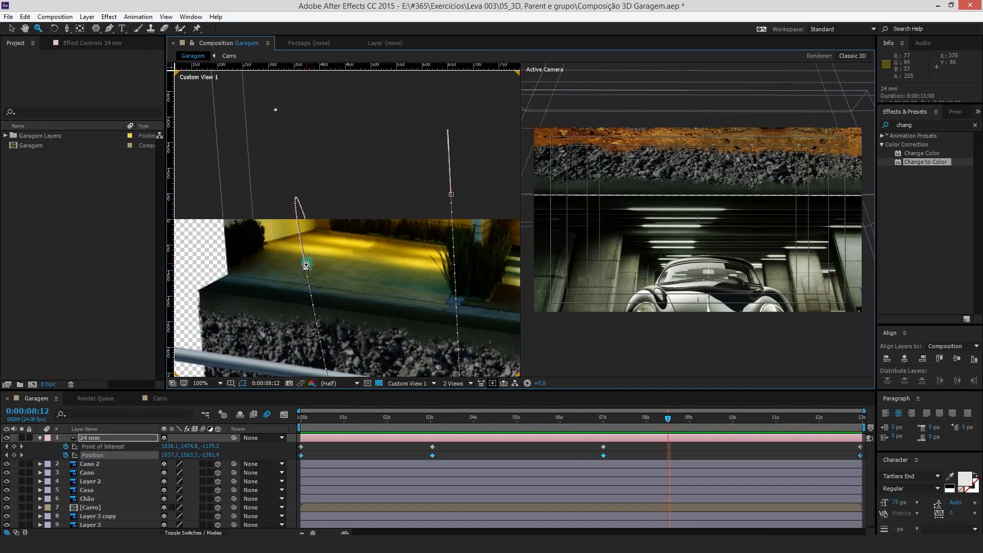
pyautogui.press('space')
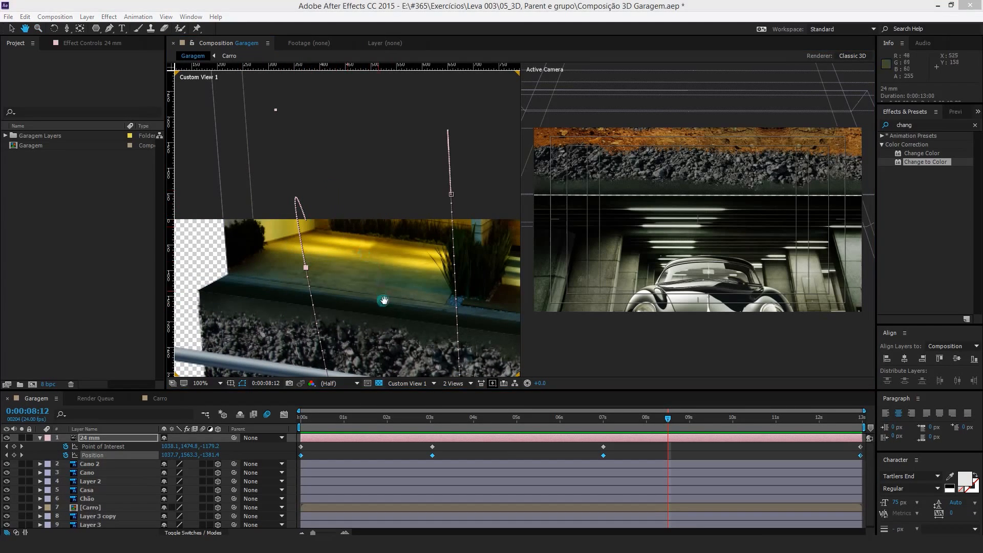
pyautogui.moveTo(384, 300); pyautogui.dragTo(379, 241)
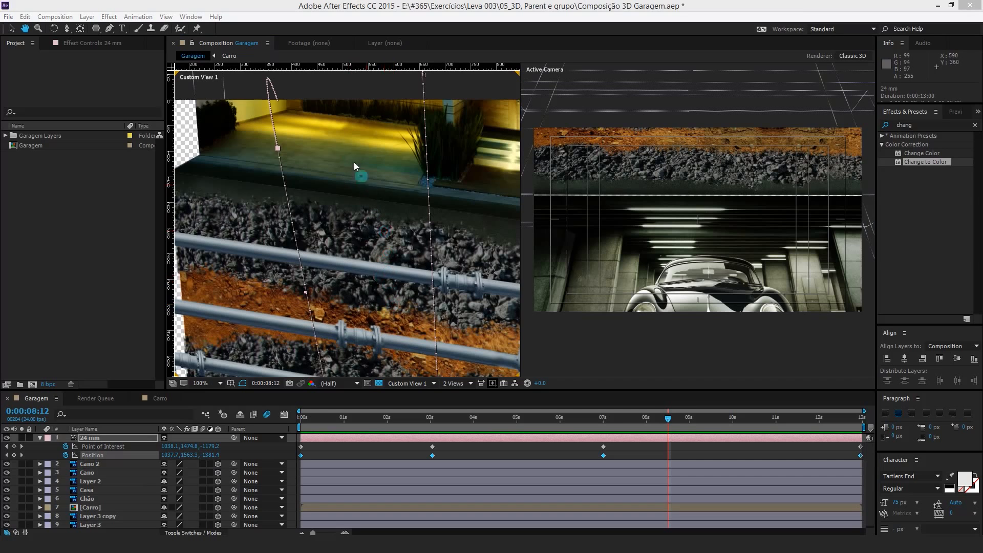
pyautogui.moveTo(398, 328); pyautogui.dragTo(325, 149)
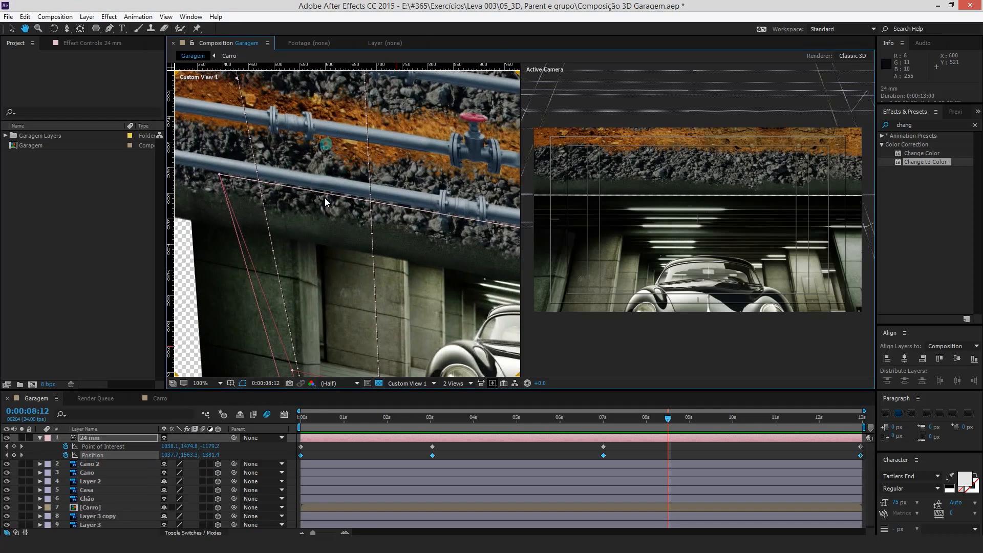
pyautogui.moveTo(357, 356); pyautogui.dragTo(308, 169)
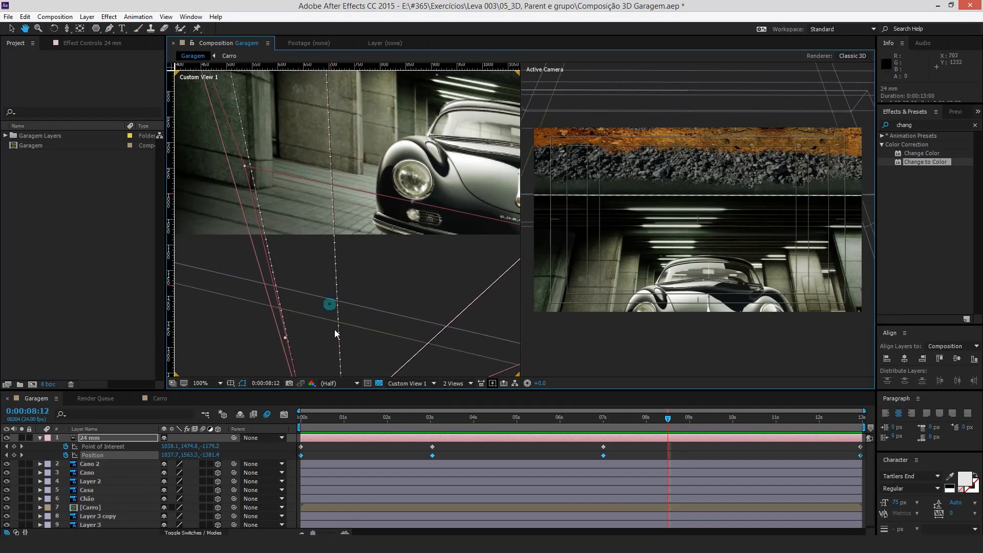
pyautogui.moveTo(334, 335); pyautogui.dragTo(323, 131)
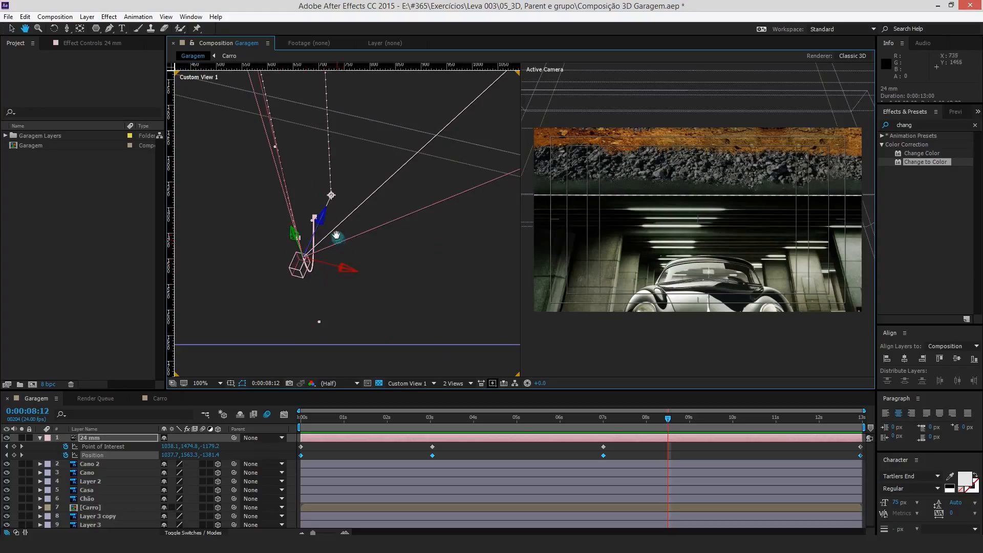
# - Set the spatial interpolation of all the 24 mm camera's Point of Interest and Position keyframes to Linear
pyautogui.keyDown('shift'); pyautogui.click(108, 447); pyautogui.keyUp('shift')
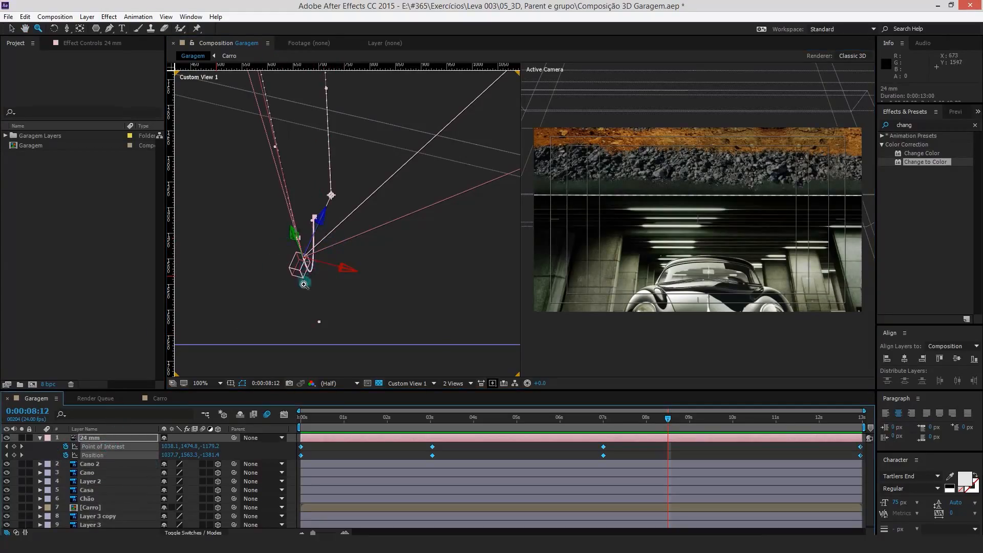
pyautogui.rightClick(603, 457)
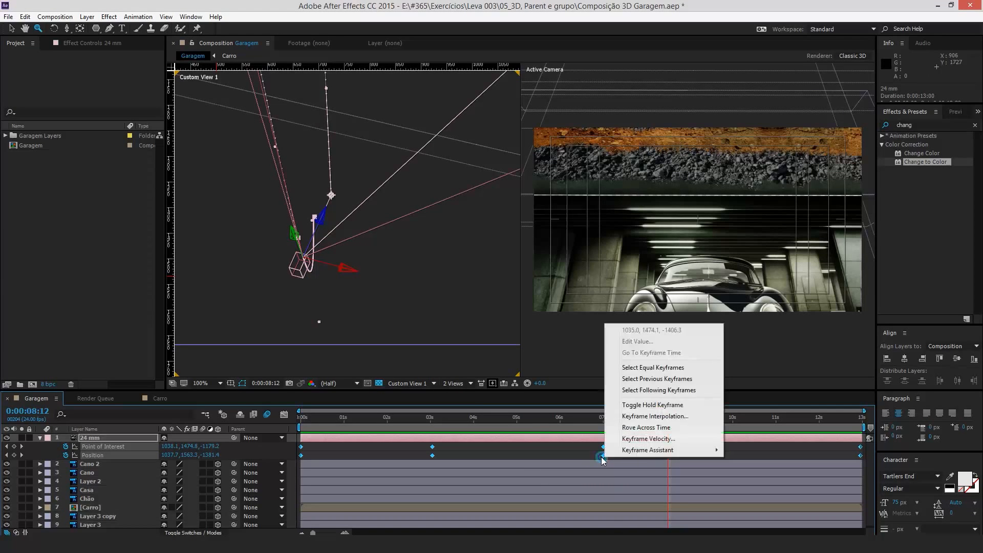
pyautogui.click(653, 416)
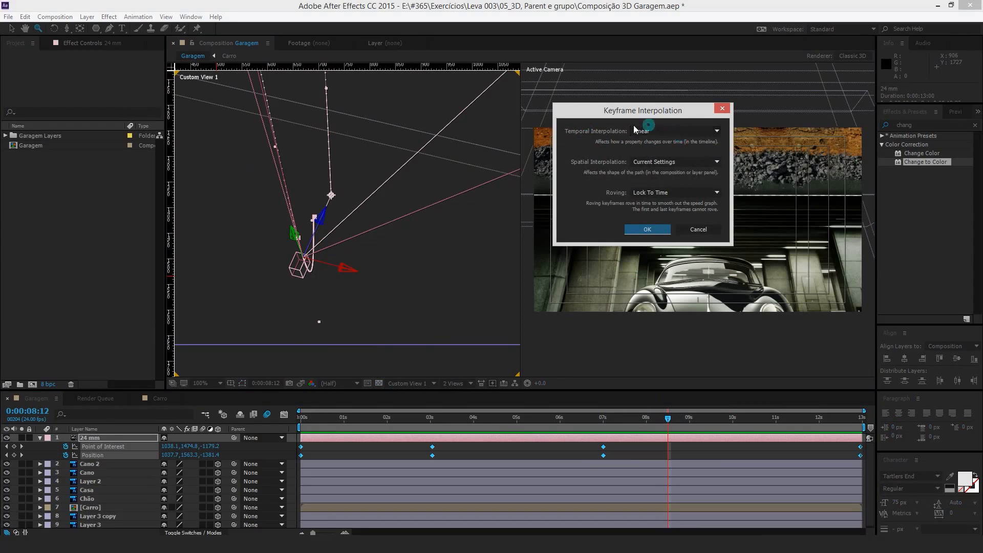
pyautogui.click(666, 162)
pyautogui.click(660, 189)
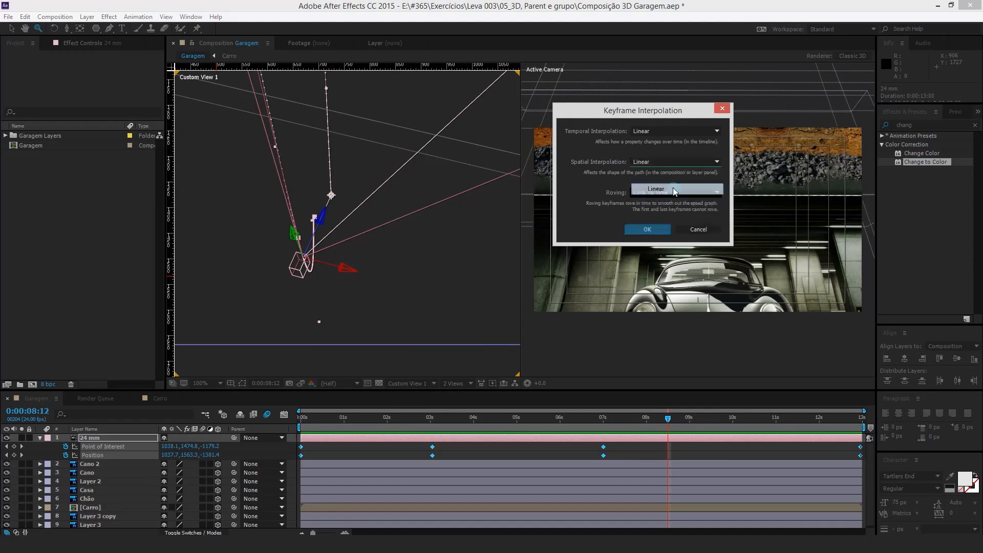
pyautogui.click(660, 225)
pyautogui.click(347, 253)
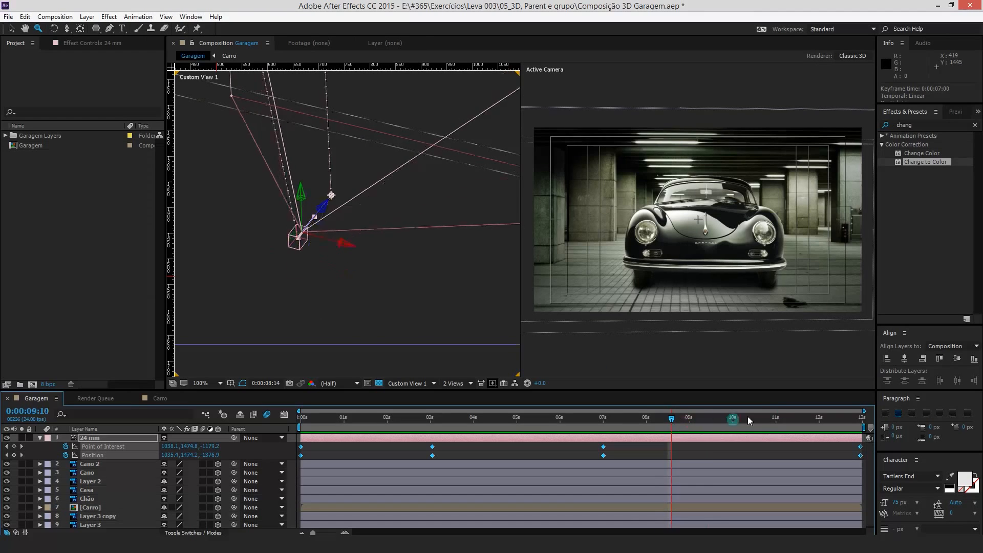
# - Review the camera move in a single Active Camera view, scrubbing from the start to 0:00:03:09
pyautogui.moveTo(748, 417); pyautogui.dragTo(837, 417)
pyautogui.moveTo(652, 435); pyautogui.dragTo(300, 458)
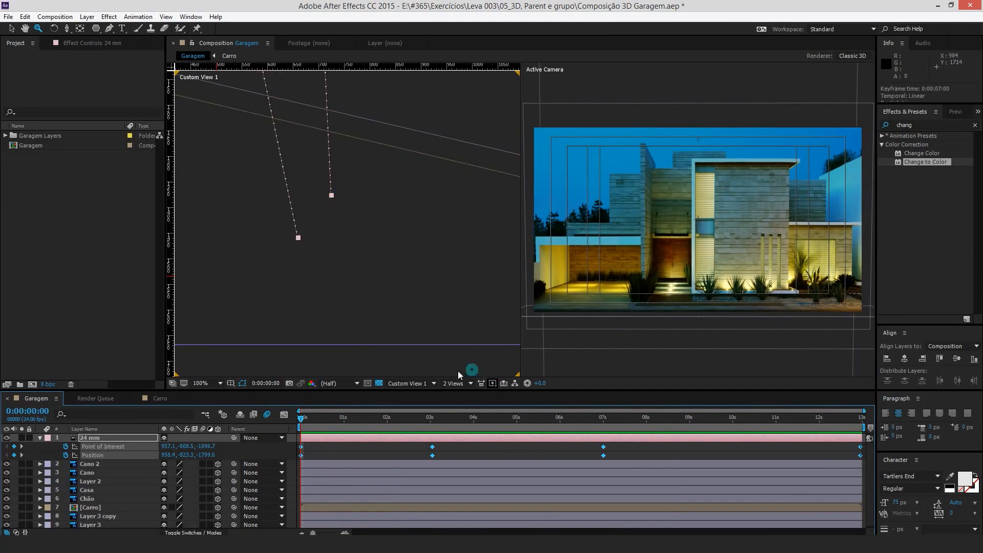
pyautogui.click(453, 384)
pyautogui.click(451, 402)
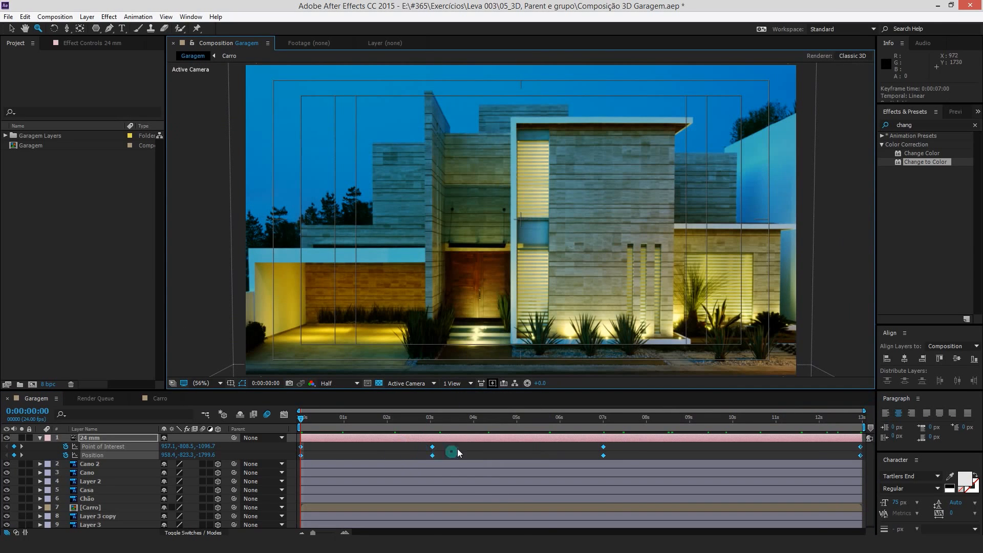
pyautogui.moveTo(410, 418); pyautogui.dragTo(447, 433)
# - Check the camera's speed graph and set its Point of Interest and Position keyframes near 3 and 7 seconds to Auto Bezier
pyautogui.click(283, 417)
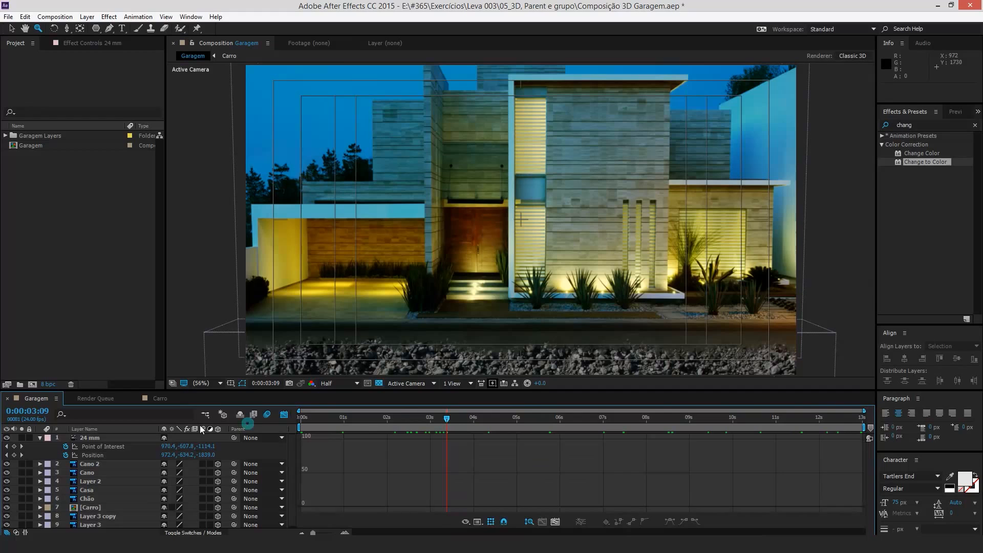
pyautogui.click(119, 447)
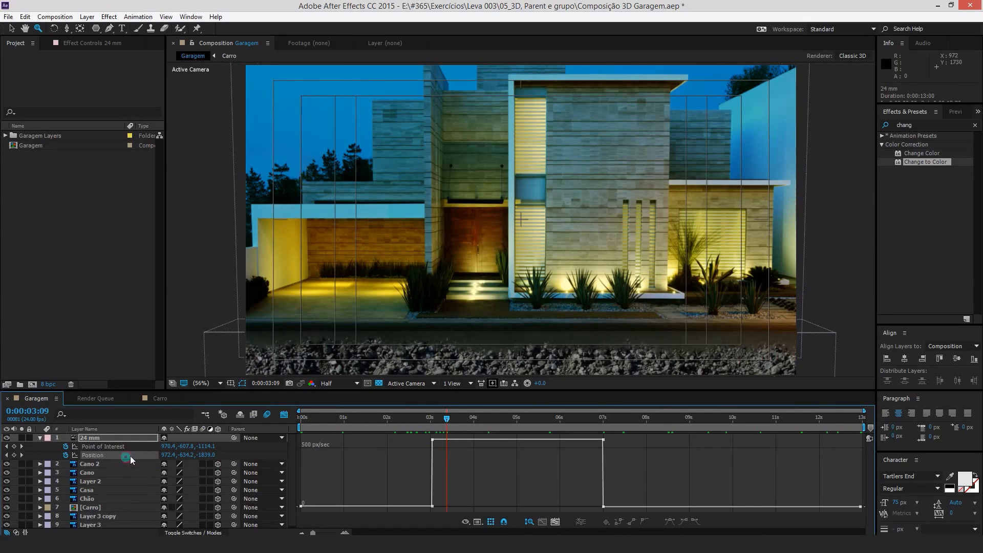
pyautogui.click(283, 416)
pyautogui.moveTo(418, 445); pyautogui.dragTo(604, 459)
pyautogui.keyDown('ctrl'); pyautogui.click(604, 456); pyautogui.keyUp('ctrl')
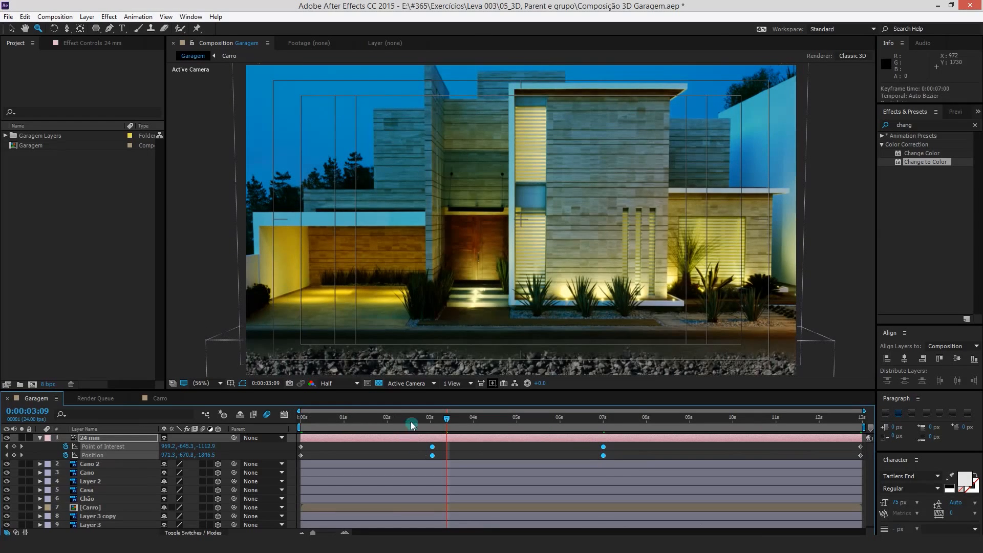
pyautogui.moveTo(413, 424); pyautogui.dragTo(482, 425)
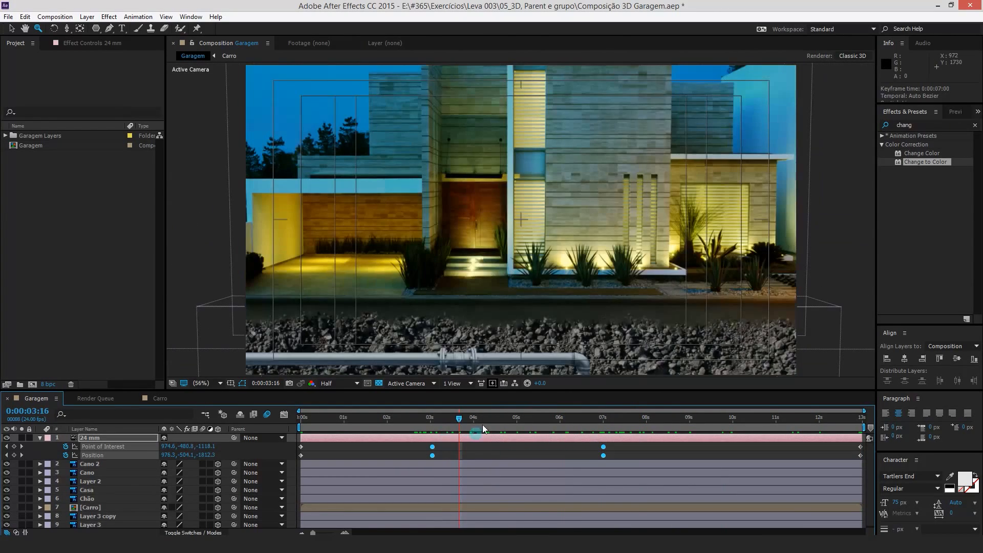
# - Try to curve the camera's Position path at its two middle keyframes with the Convert Vertex tool in a two-view layout
pyautogui.click(458, 387)
pyautogui.click(479, 404)
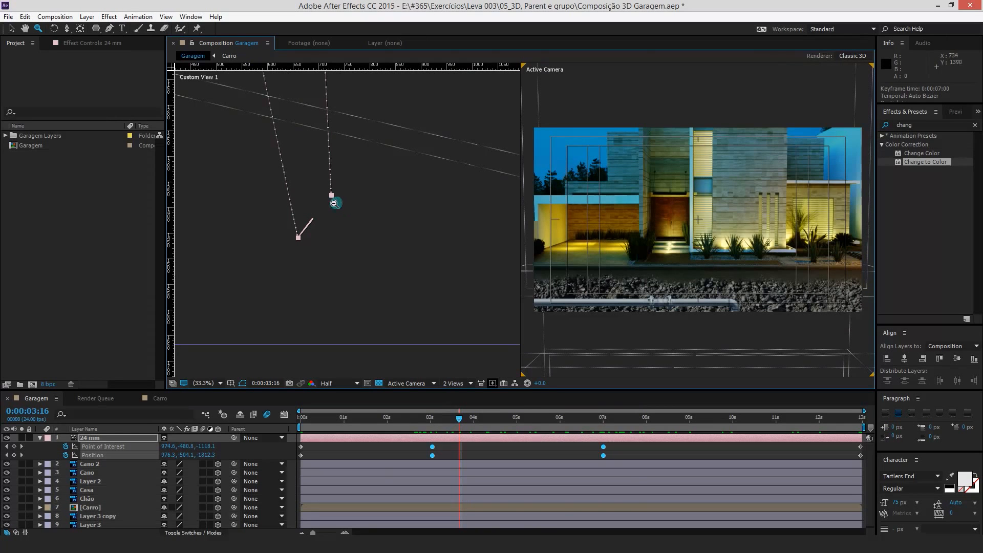
pyautogui.keyDown('alt'); pyautogui.click(336, 203); pyautogui.keyUp('alt')
pyautogui.keyDown('alt'); pyautogui.click(339, 198); pyautogui.keyUp('alt')
pyautogui.press('space')
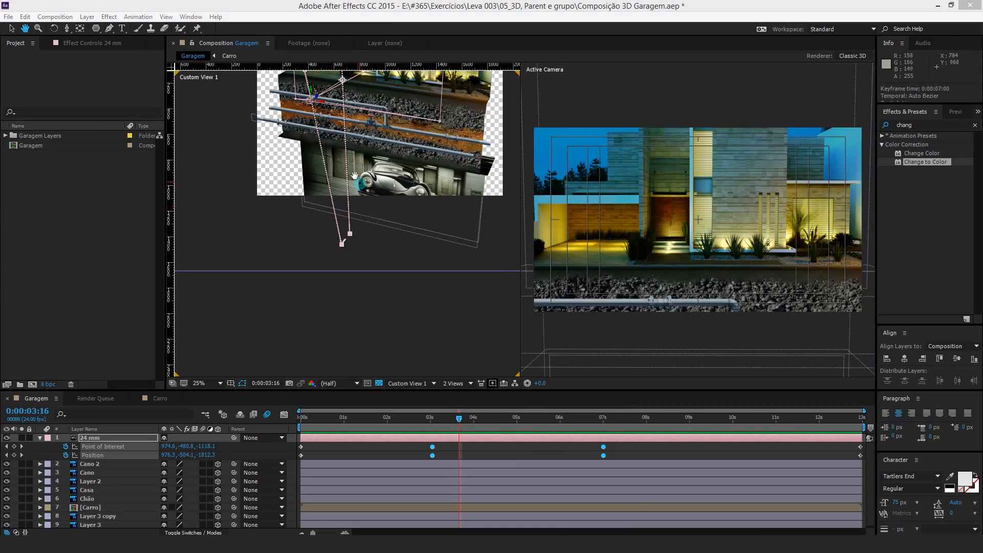
pyautogui.moveTo(342, 131); pyautogui.dragTo(357, 223)
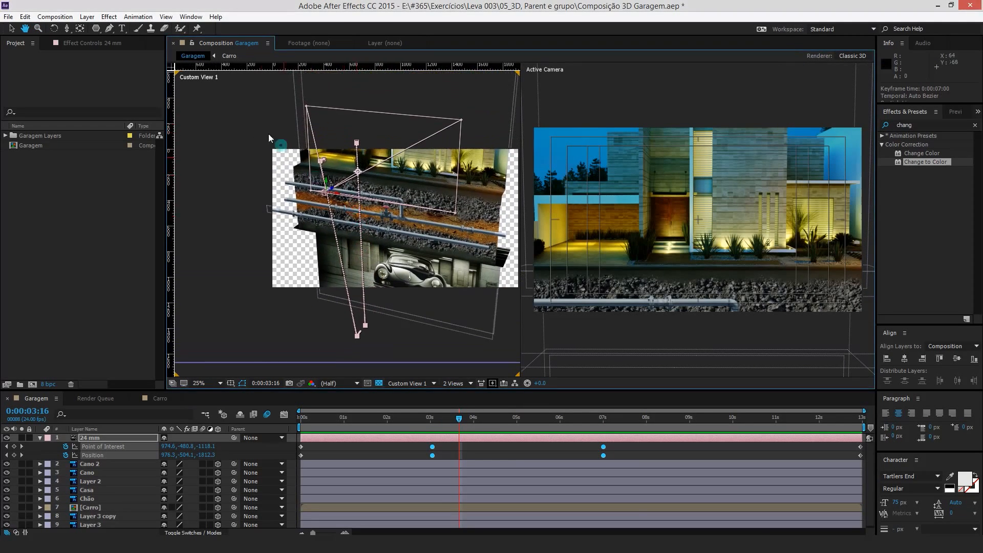
pyautogui.moveTo(110, 30); pyautogui.dragTo(128, 63)
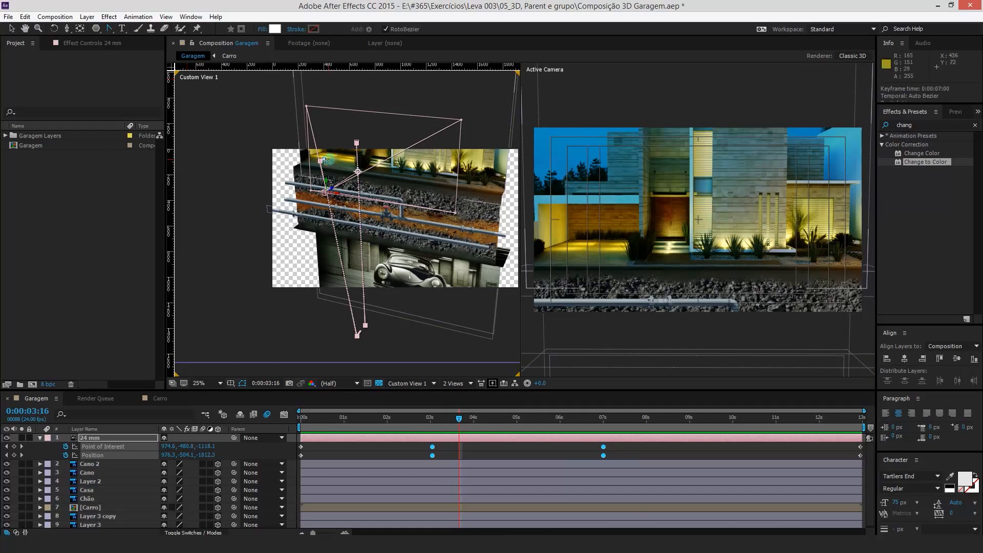
pyautogui.moveTo(321, 163); pyautogui.dragTo(375, 142)
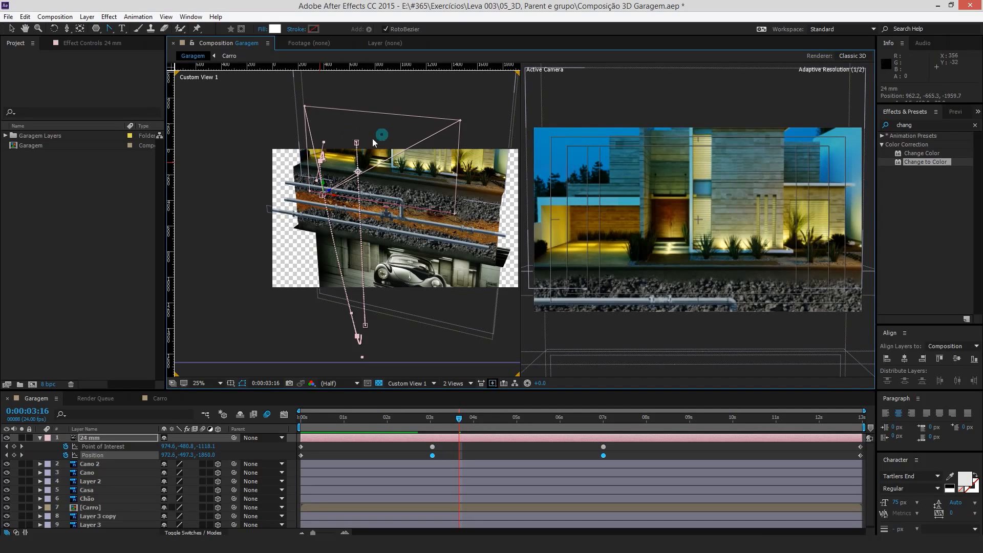
pyautogui.moveTo(358, 339); pyautogui.dragTo(380, 342)
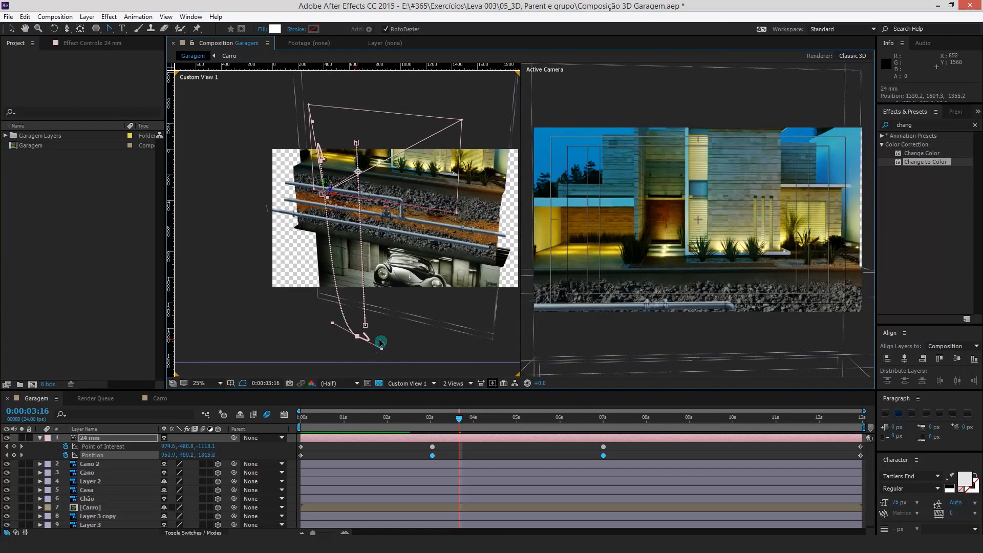
pyautogui.hotkey('ctrl', 'z')
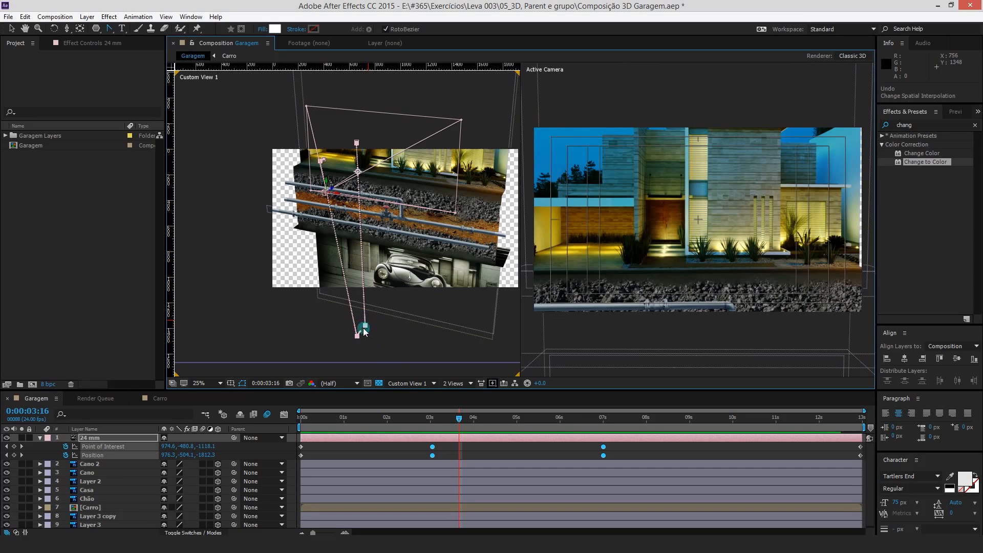
# - Try to move the camera's Point of Interest path to about 1045.2, 1136.9, -1012.1 at its lower end, and undo it
pyautogui.press('v')
pyautogui.moveTo(365, 327); pyautogui.dragTo(371, 297)
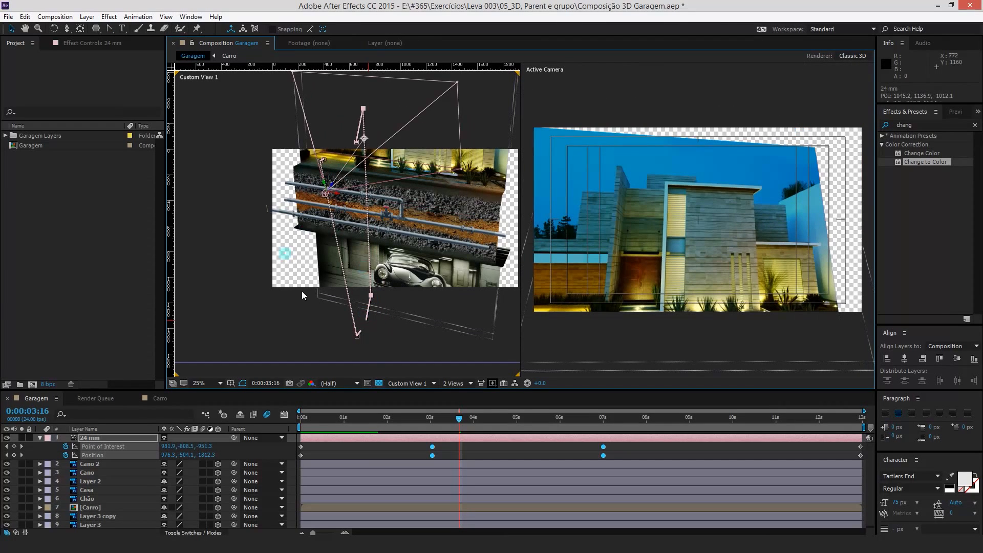
pyautogui.hotkey('ctrl', 'z')
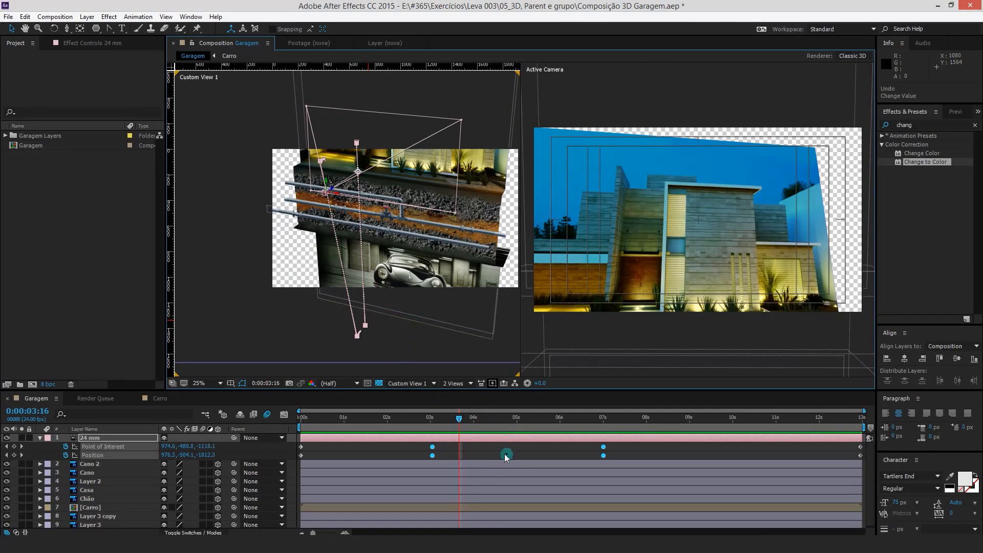
pyautogui.click(489, 447)
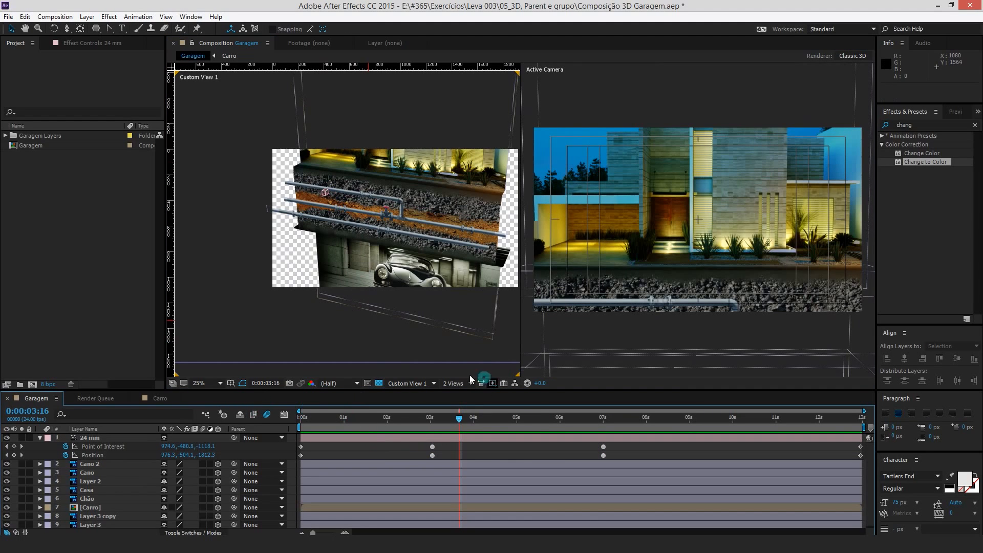
# - Return the composition to a single Active Camera view and hide the Title/Action Safe guides
pyautogui.click(458, 385)
pyautogui.click(461, 391)
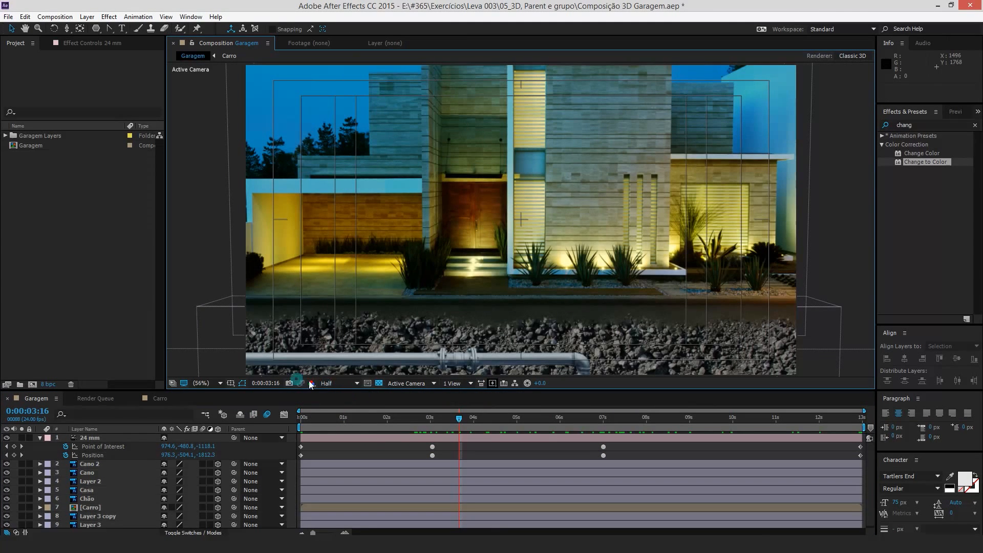
pyautogui.click(201, 383)
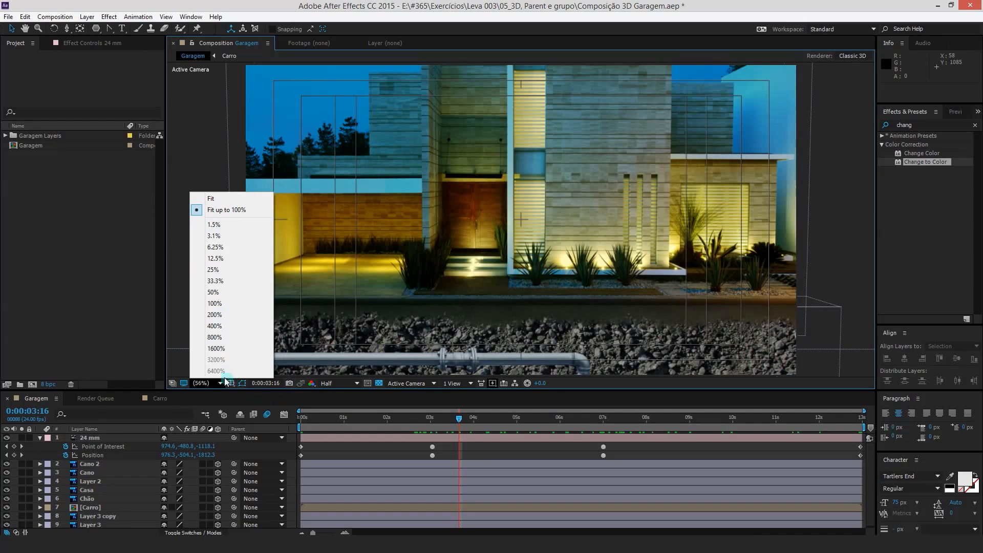
pyautogui.click(230, 383)
pyautogui.click(253, 395)
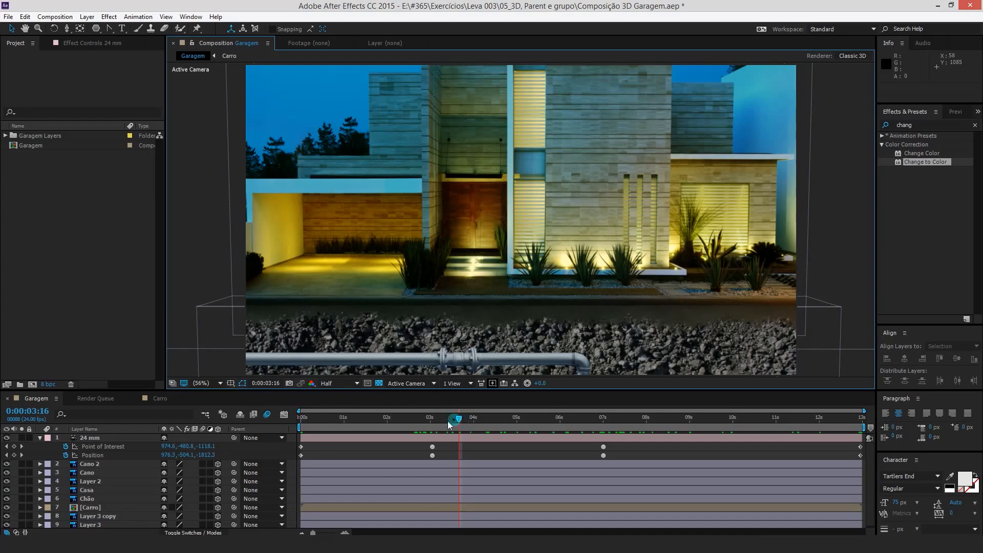
# - Scrub the camera move from the start to 0:00:07:10 and select the Carro layer
pyautogui.moveTo(448, 424); pyautogui.dragTo(251, 441)
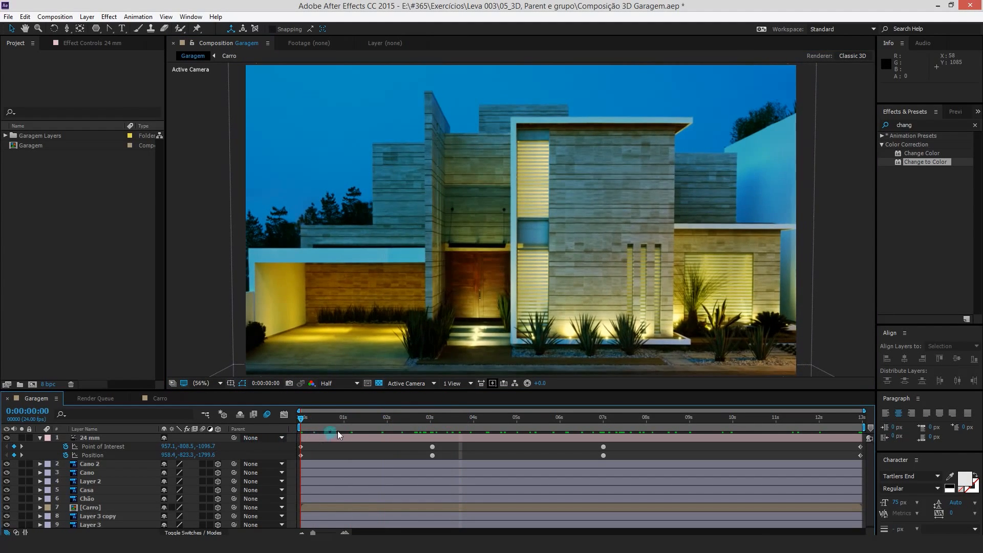
pyautogui.moveTo(336, 431); pyautogui.dragTo(621, 421)
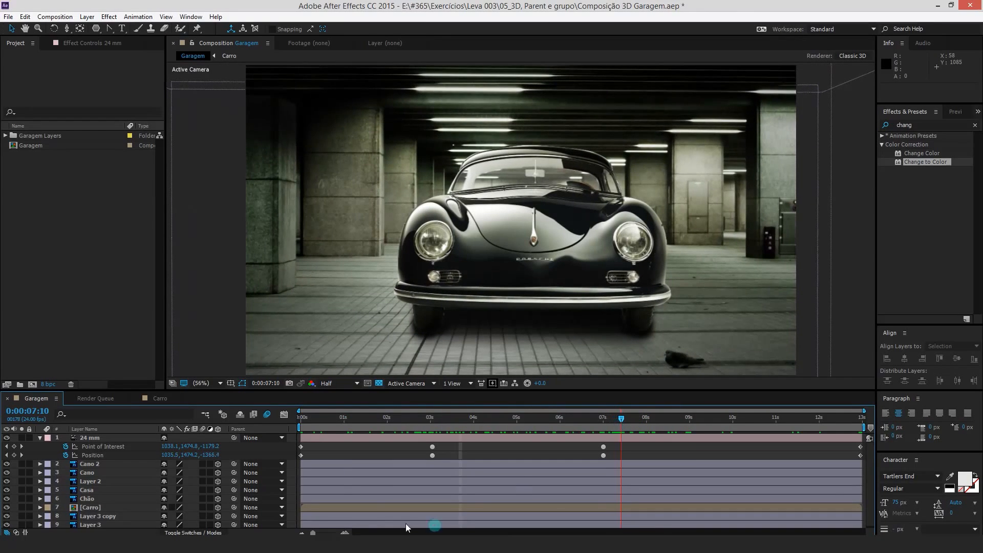
pyautogui.click(326, 507)
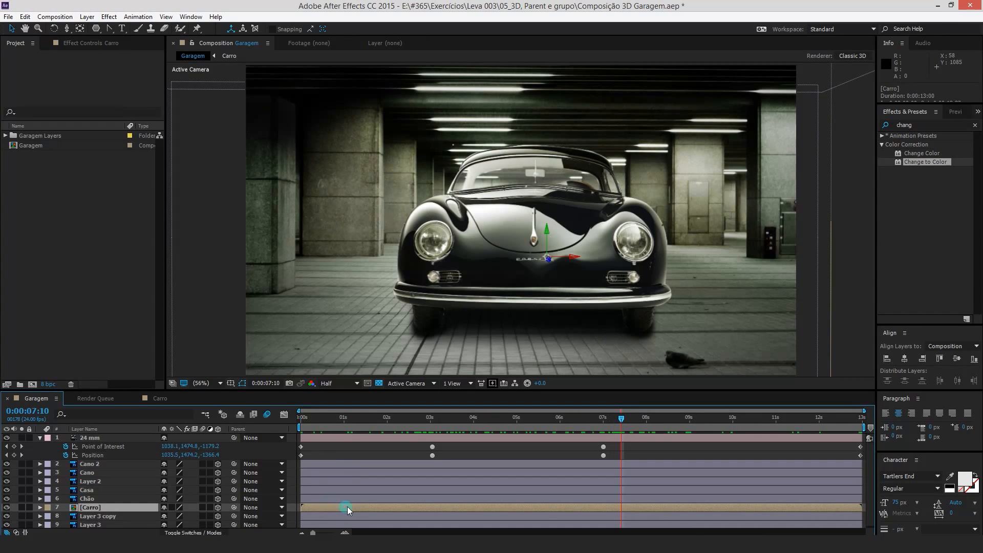
# - Start the Carro layer at 0:00:07:10 and fade its Opacity from 0% there to 100% at 0:00:07:22
pyautogui.press('[')
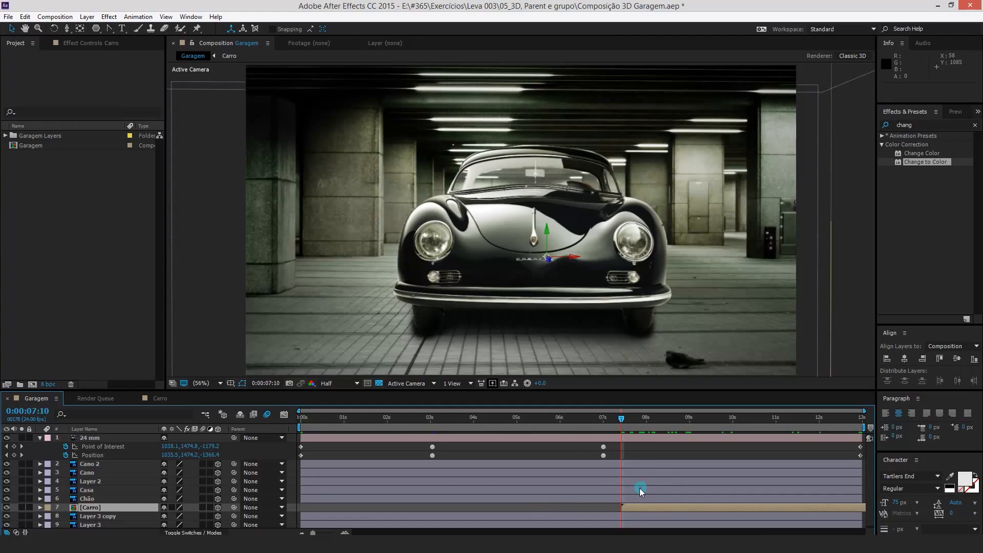
pyautogui.press('t')
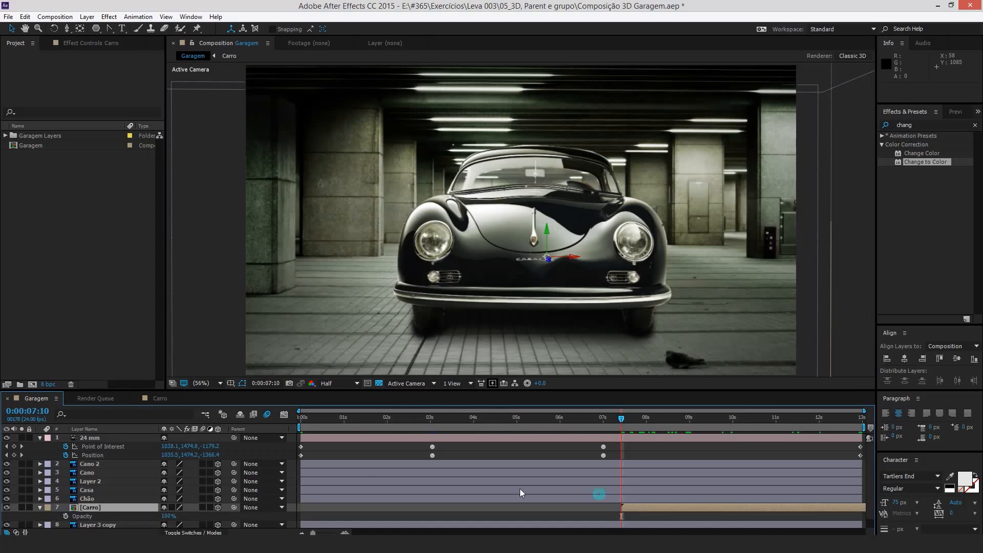
pyautogui.click(66, 515)
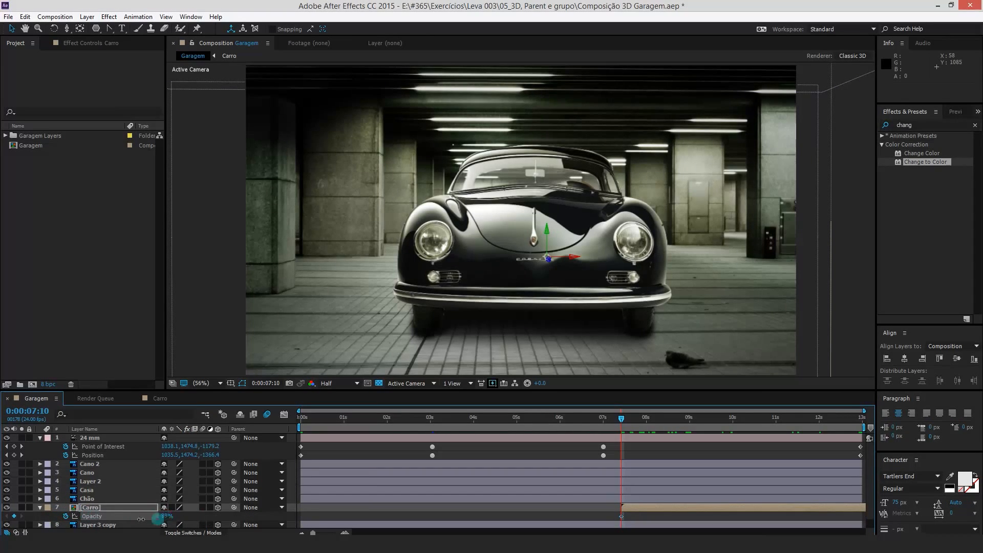
pyautogui.moveTo(141, 519); pyautogui.dragTo(3, 512)
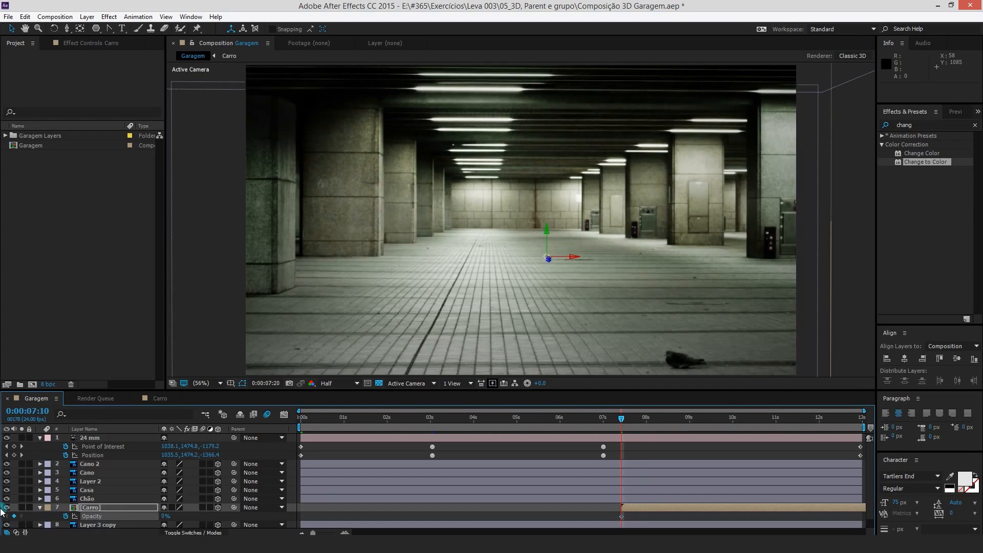
pyautogui.press('space')
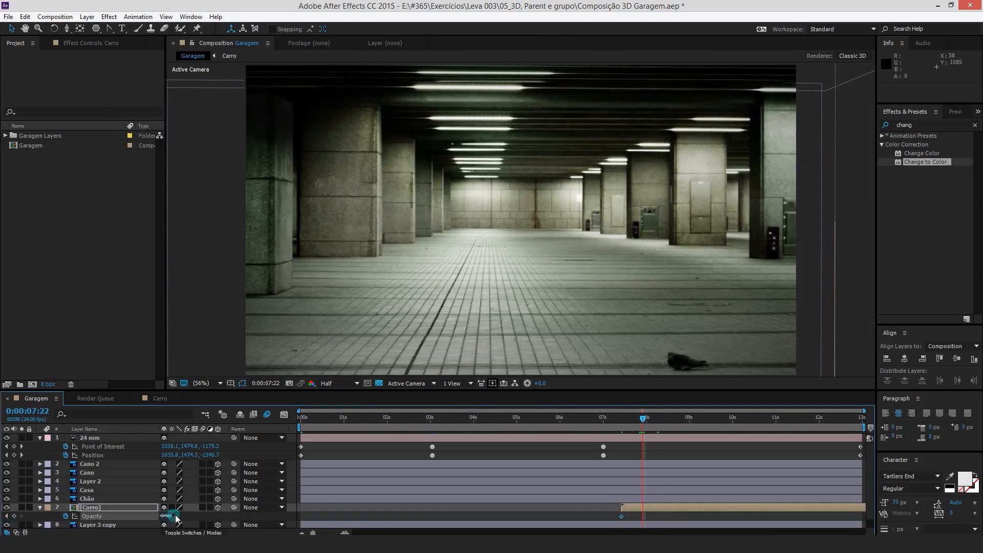
pyautogui.moveTo(165, 516); pyautogui.dragTo(322, 484)
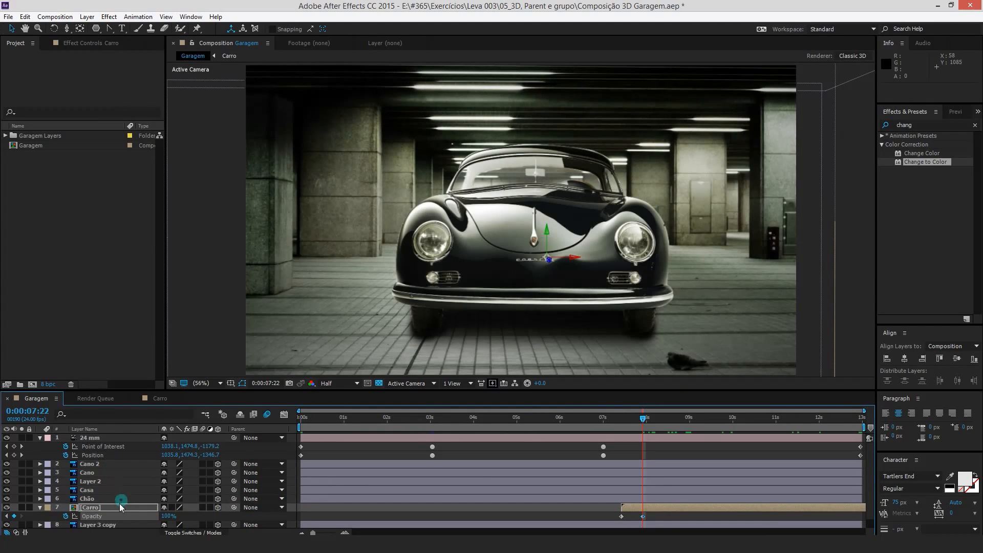
# - Open the Carro composition and show it in a single view at 50% magnification around the car
pyautogui.doubleClick(122, 507)
pyautogui.click(741, 159)
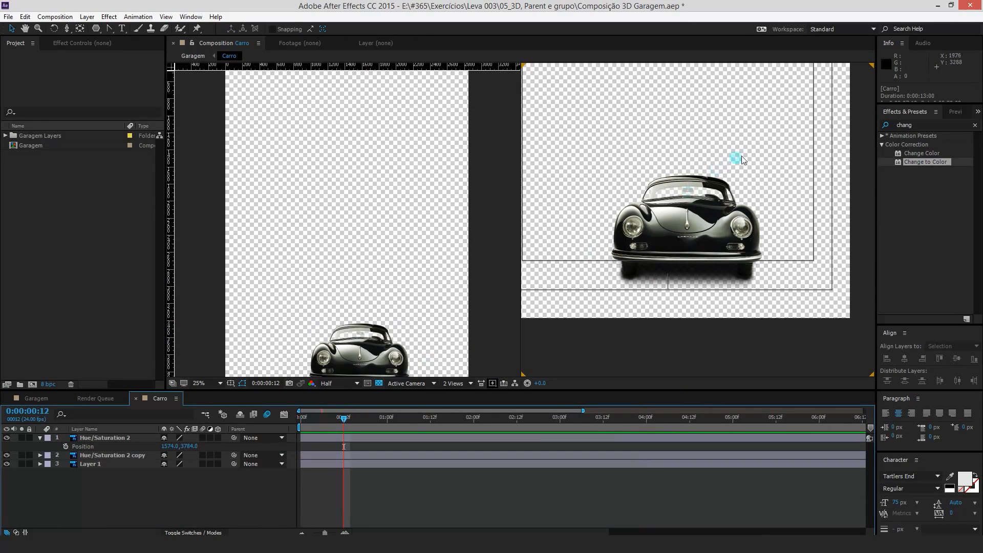
pyautogui.click(461, 388)
pyautogui.click(466, 392)
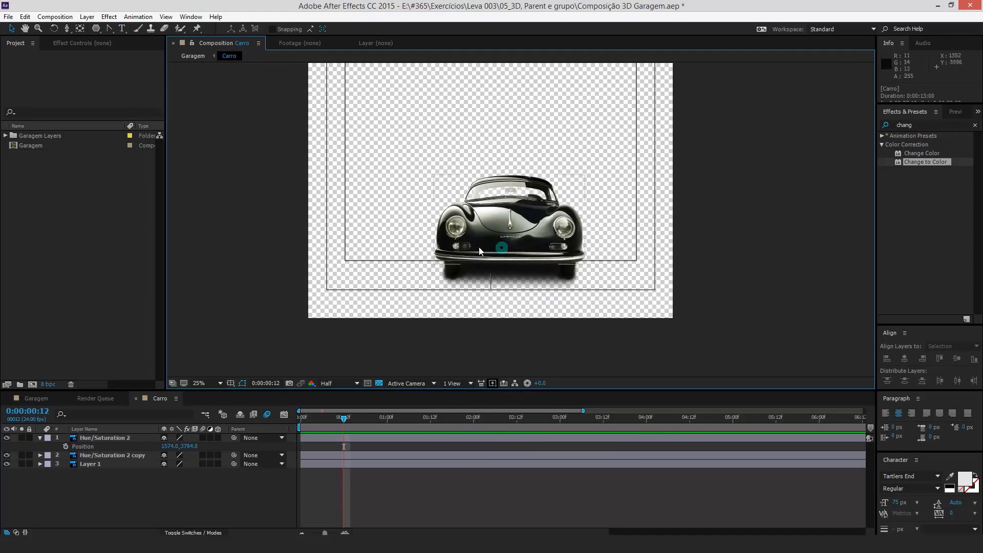
pyautogui.press('z')
pyautogui.click(517, 229)
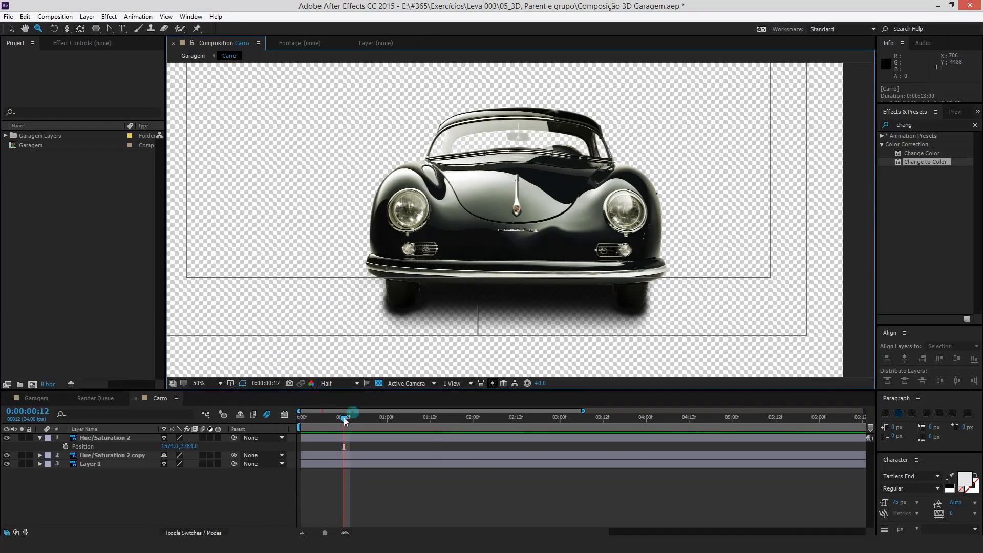
# - Add a Position keyframe to the Hue/Saturation 2 layer at 0:00:00:00 with the value 1574, 3789
pyautogui.moveTo(343, 417); pyautogui.dragTo(319, 417)
pyautogui.click(81, 447)
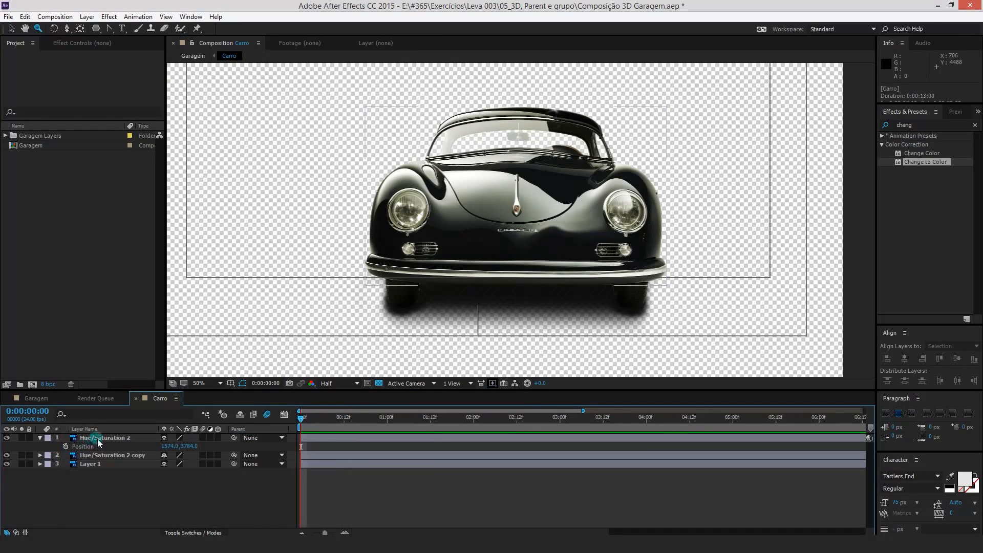
pyautogui.click(99, 438)
pyautogui.press('v')
pyautogui.click(99, 439)
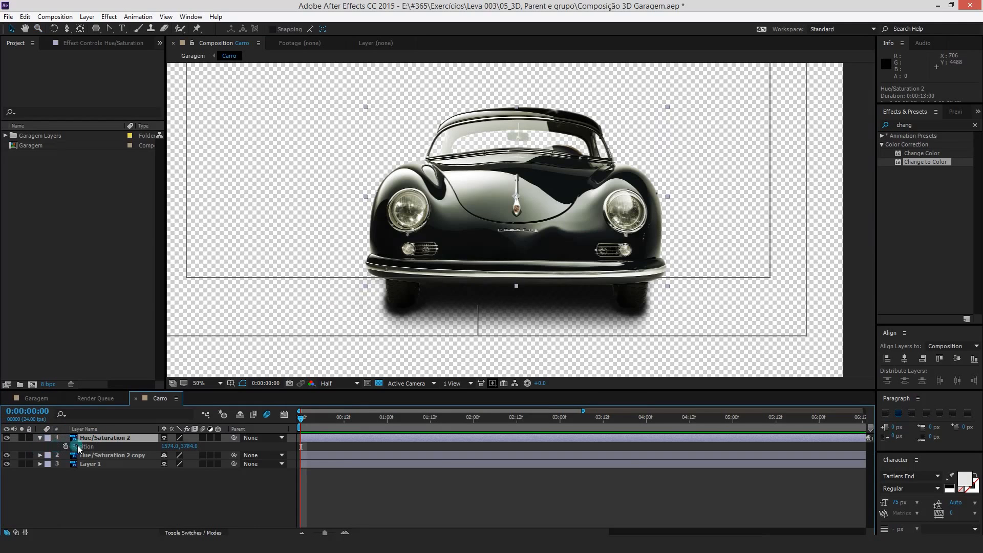
pyautogui.click(66, 446)
pyautogui.moveTo(192, 446); pyautogui.dragTo(197, 445)
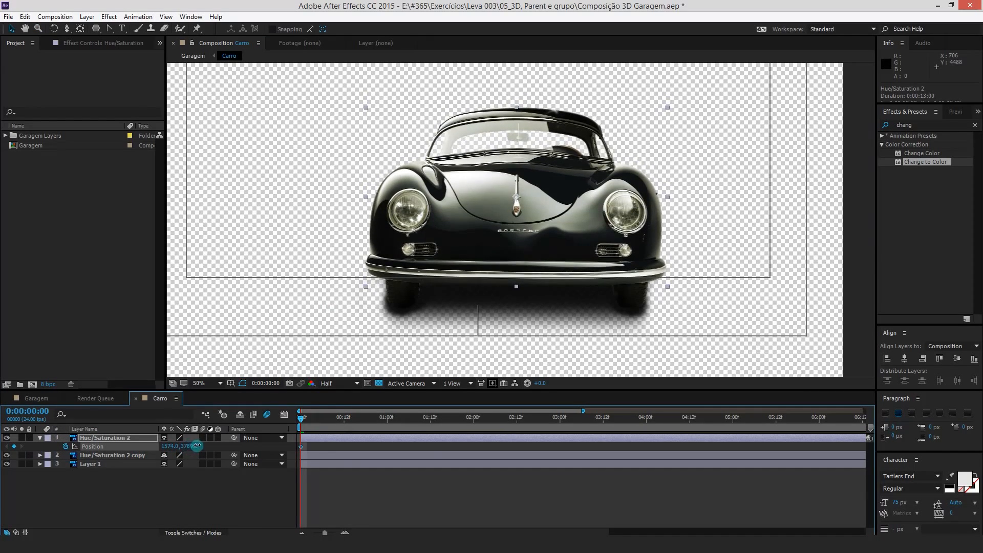
# - Lower the car body to Position 1574, 3866 at 0:00:00:12
pyautogui.click(130, 457)
pyautogui.hotkey('shift', 'pagedown')
pyautogui.press('pagedown')
pyautogui.press('pagedown')
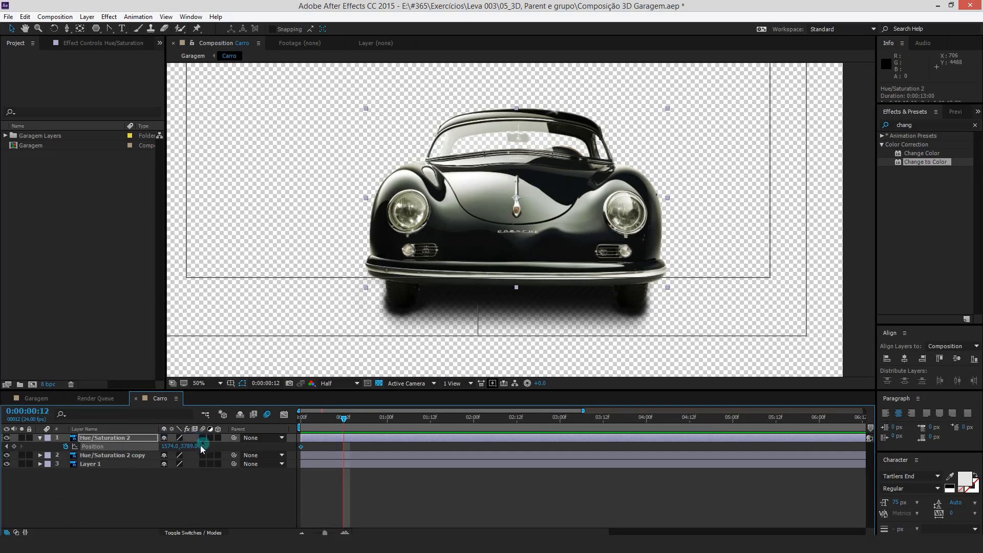
pyautogui.moveTo(188, 447); pyautogui.dragTo(237, 438)
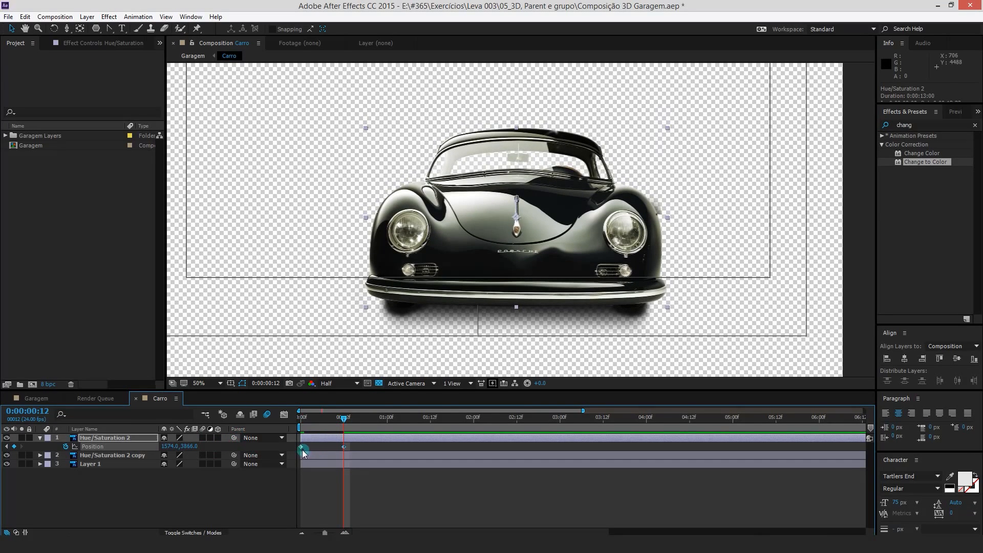
# - Ease the car body into its 0:00:00:12 Position keyframe and raise the first keyframe's outgoing speed to about 322 px/sec in the speed graph
pyautogui.click(302, 447)
pyautogui.click(285, 417)
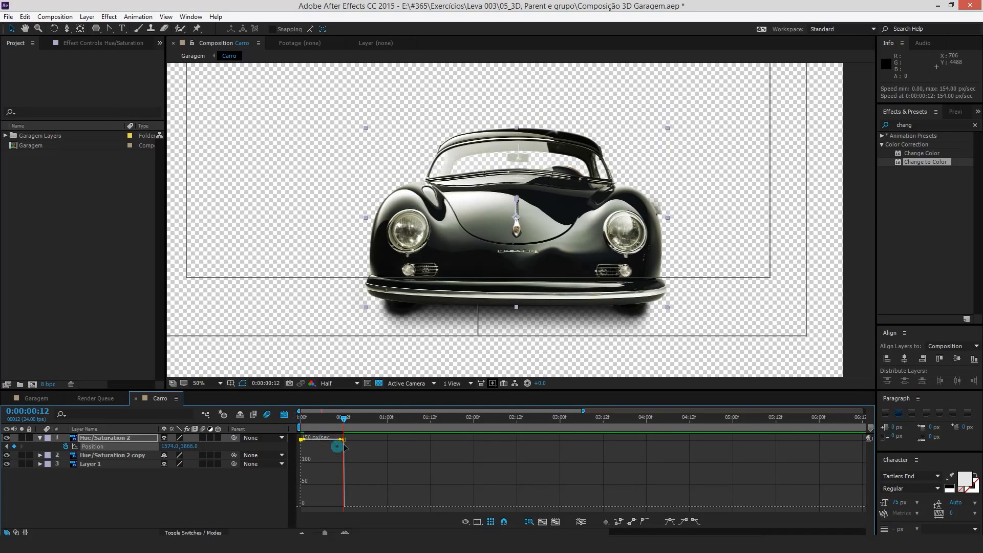
pyautogui.click(287, 417)
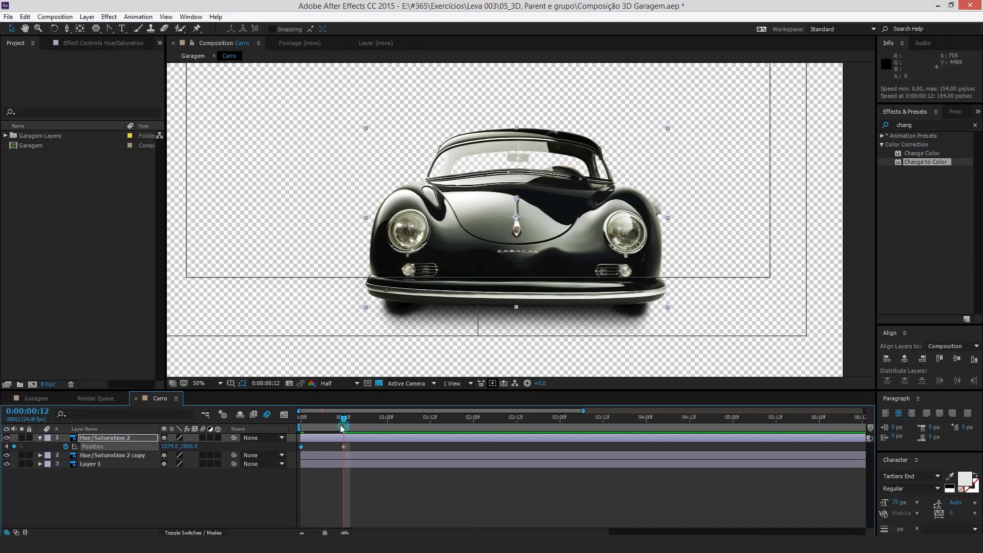
pyautogui.moveTo(342, 429); pyautogui.dragTo(300, 429)
pyautogui.click(285, 415)
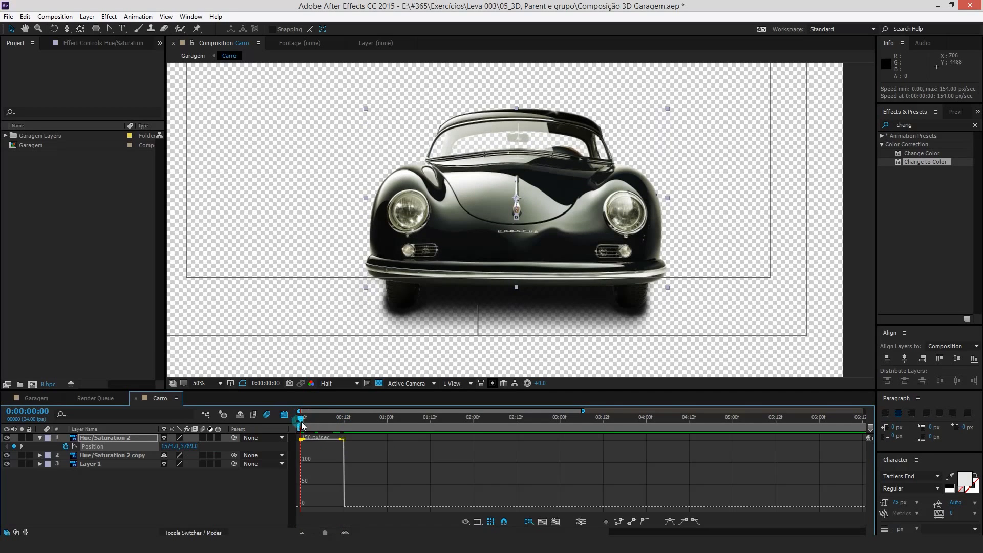
pyautogui.click(342, 440)
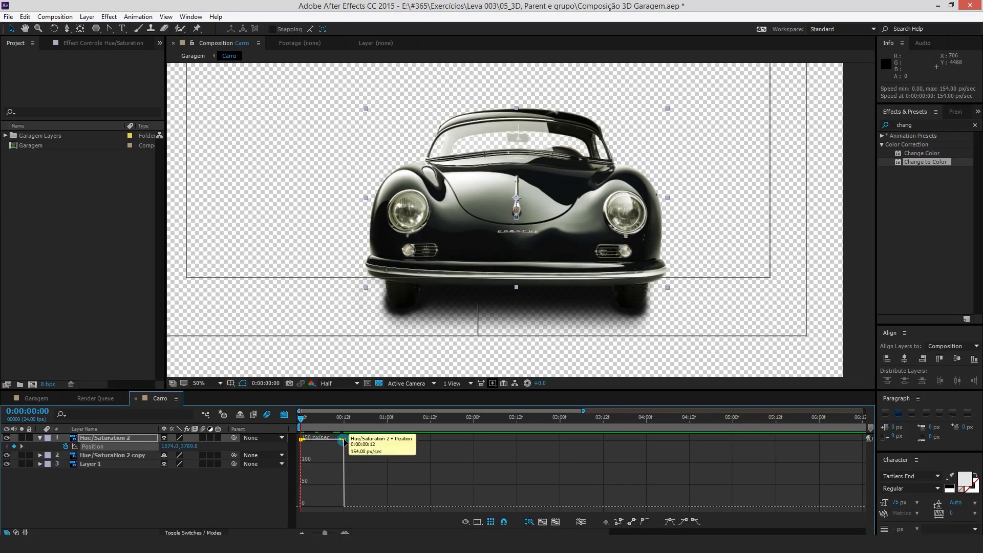
pyautogui.hotkey('shift', 'F9')
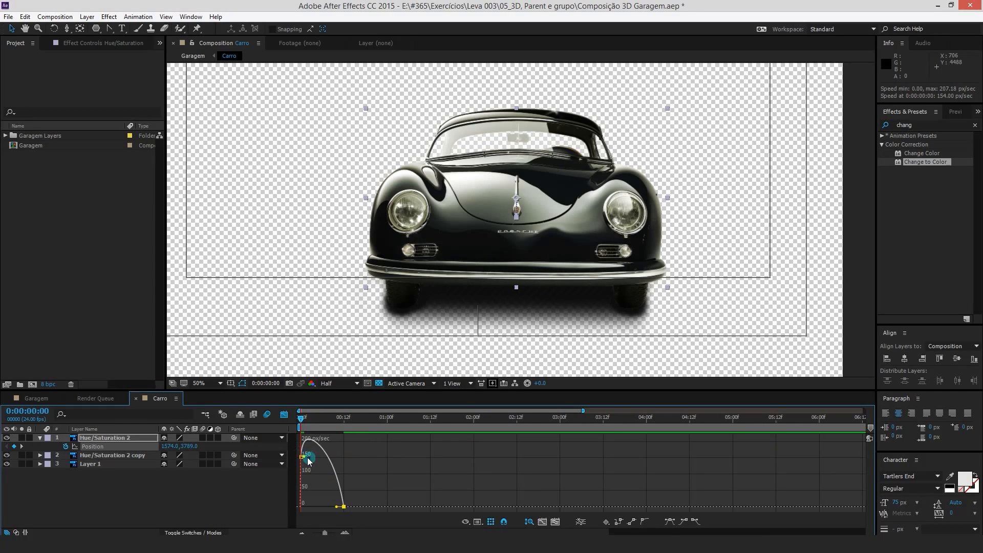
pyautogui.moveTo(305, 458); pyautogui.dragTo(354, 427)
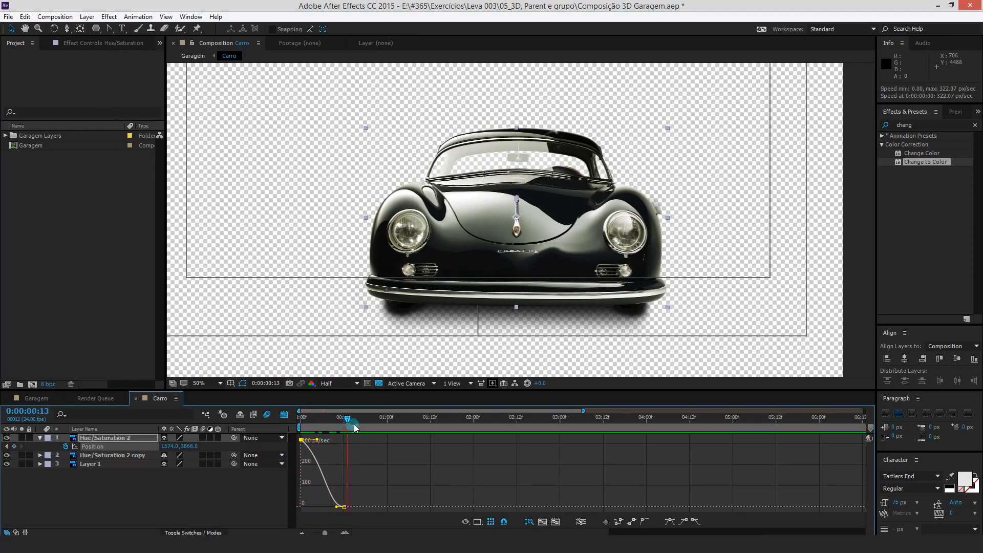
pyautogui.click(285, 415)
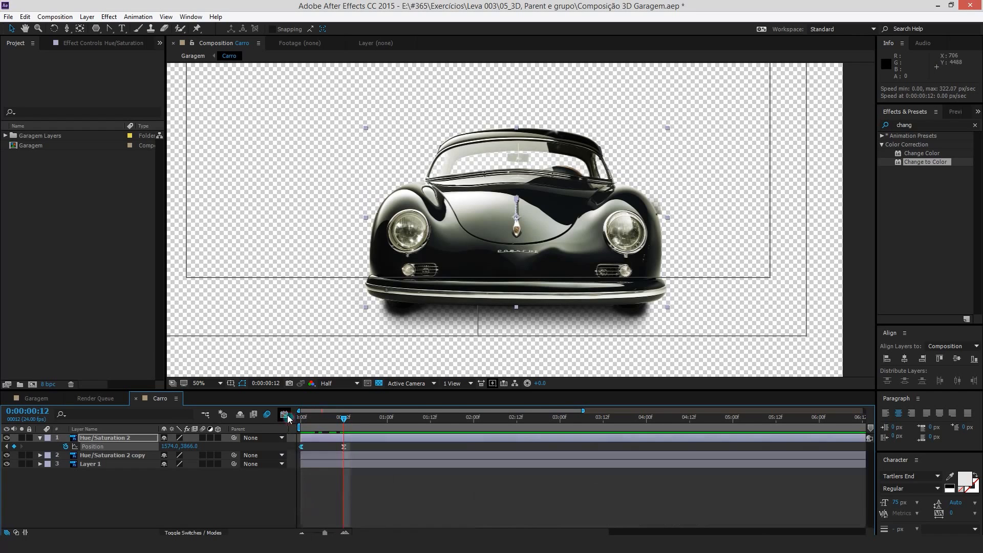
# - Continue the bounce with Position keyframes at 0:00:00:22 (Y 3798), 0:00:01:08 (Y 3838), 0:00:01:18, and 0:00:02:04 (Y 3826)
pyautogui.press('space')
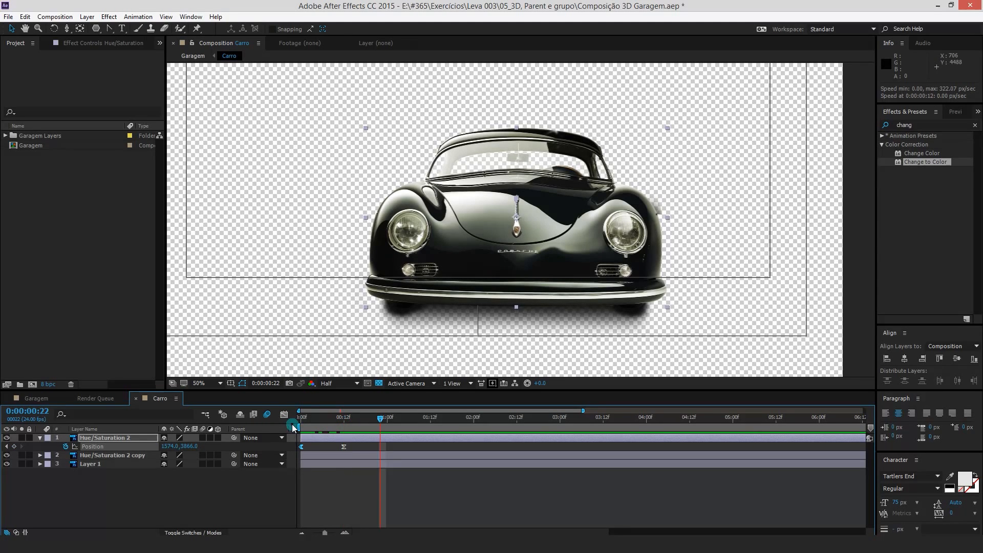
pyautogui.moveTo(190, 445); pyautogui.dragTo(154, 447)
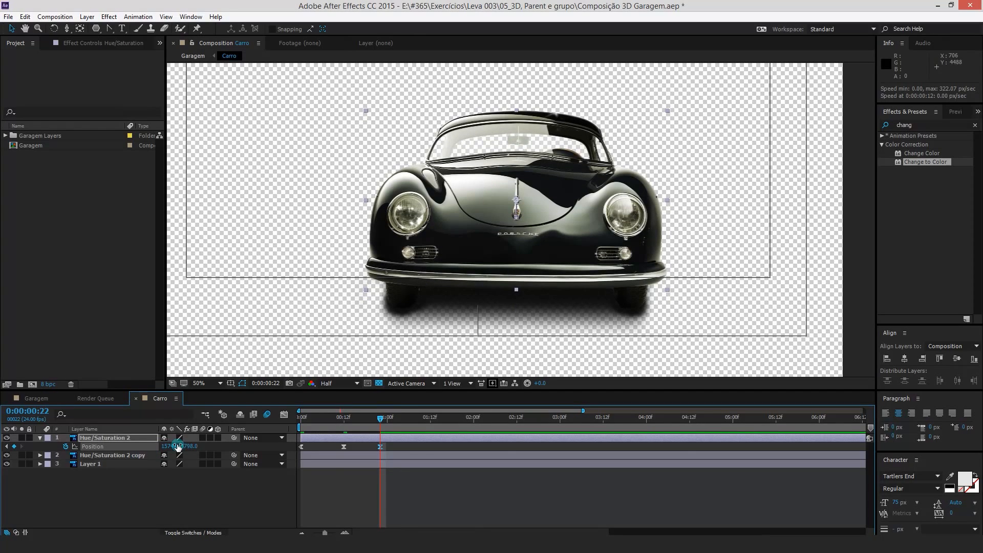
pyautogui.press('space')
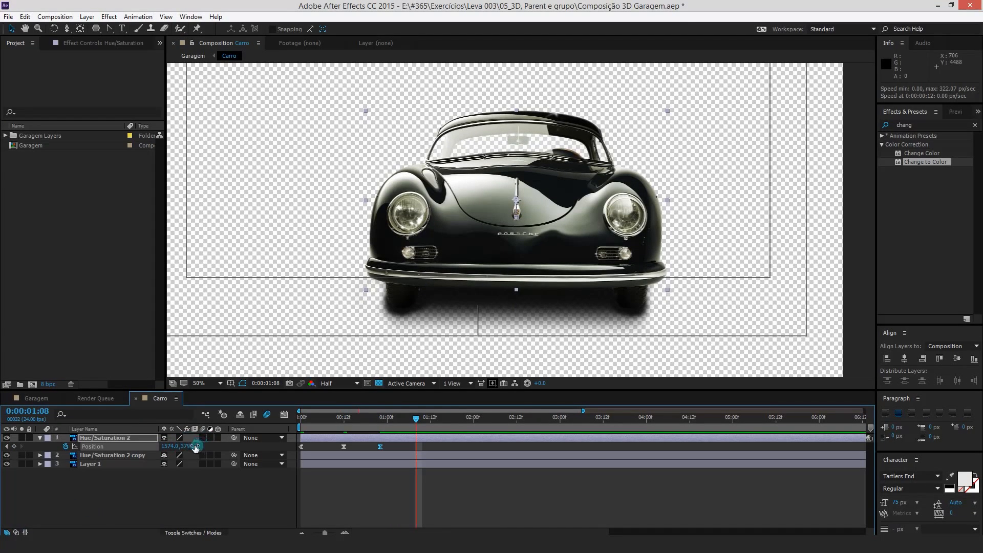
pyautogui.moveTo(190, 446); pyautogui.dragTo(216, 450)
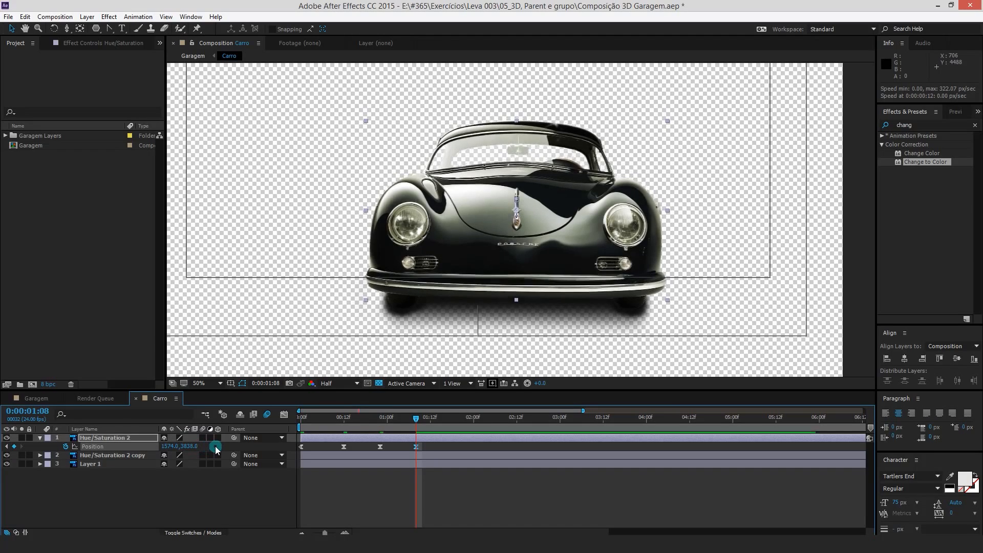
pyautogui.press('space')
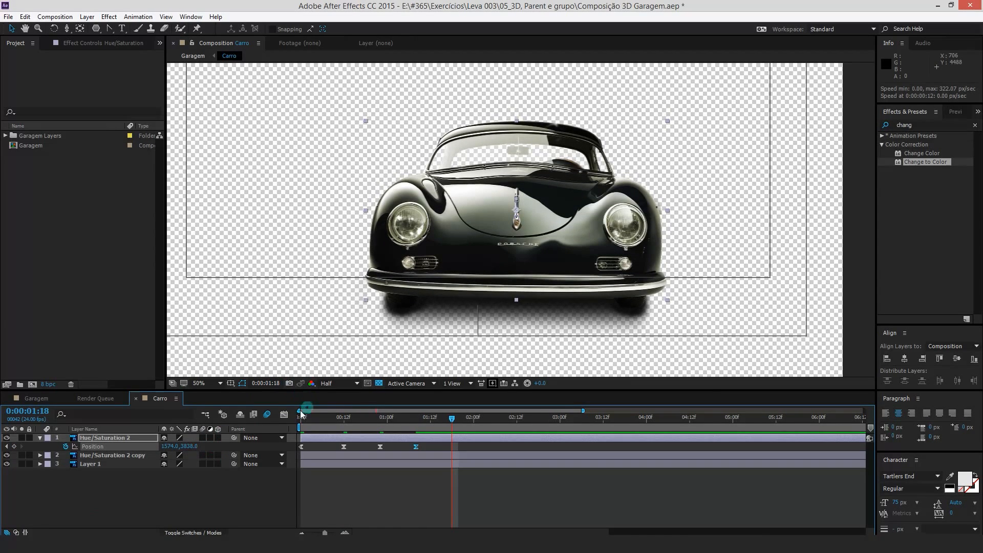
pyautogui.click(284, 415)
pyautogui.moveTo(191, 446)
pyautogui.mouseDown()
pyautogui.moveTo(162, 456)
pyautogui.moveTo(201, 446)
pyautogui.mouseUp()
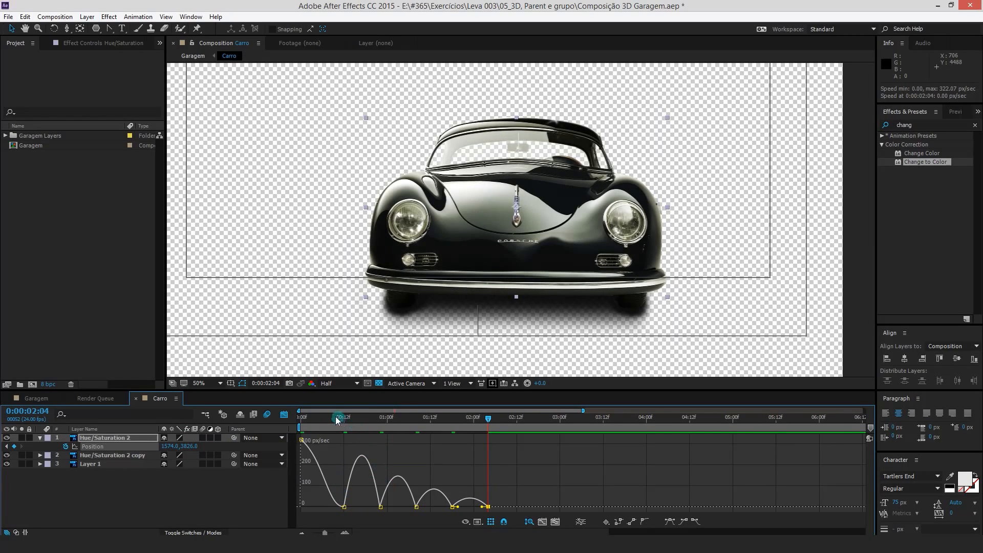
# - Raise the first Position keyframe's outgoing speed to about 405 px/sec in the speed graph and preview the bounce
pyautogui.moveTo(307, 420)
pyautogui.mouseDown()
pyautogui.moveTo(288, 421)
pyautogui.moveTo(317, 432)
pyautogui.mouseUp()
pyautogui.click(303, 438)
pyautogui.click(301, 440)
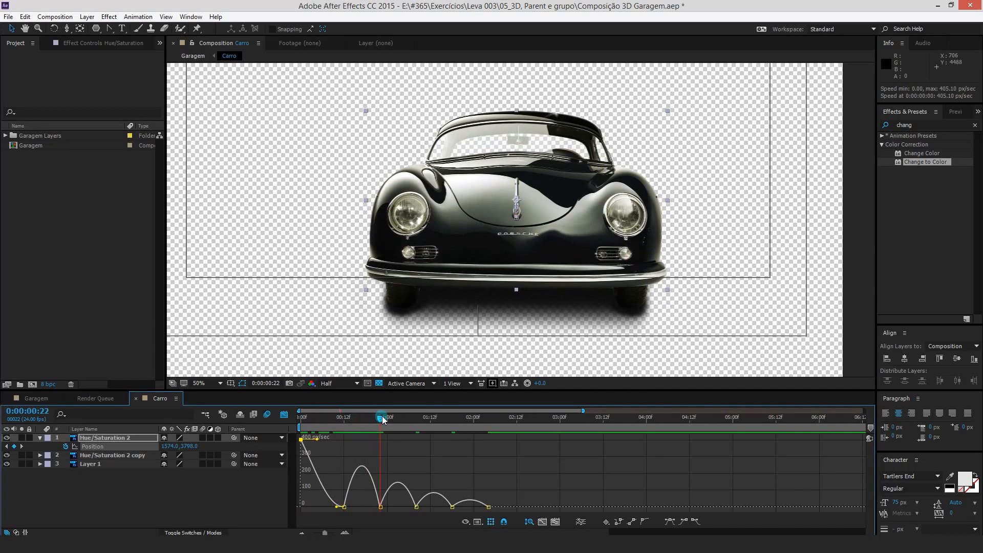
pyautogui.moveTo(382, 415); pyautogui.dragTo(277, 447)
pyautogui.click(99, 472)
pyautogui.press('space')
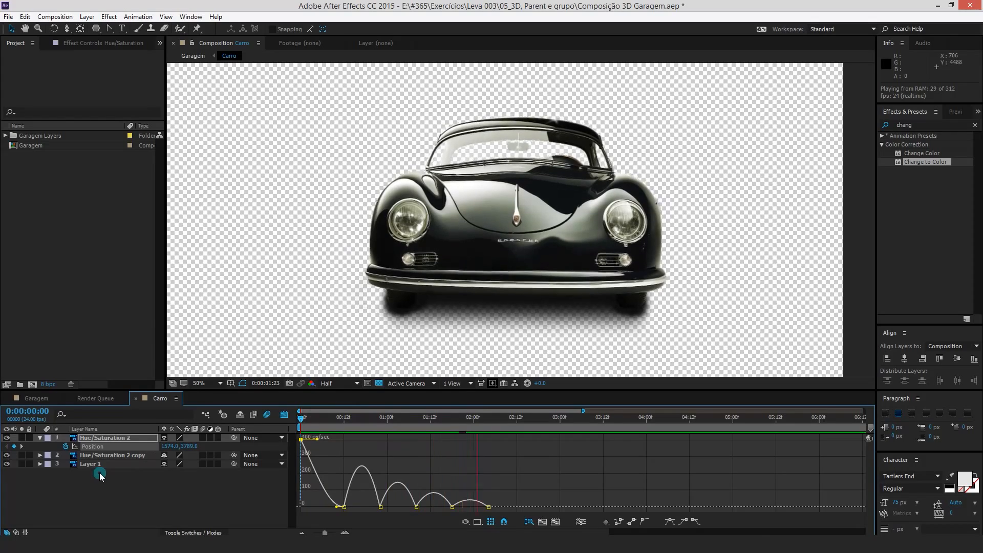
pyautogui.press('space')
pyautogui.press('space')
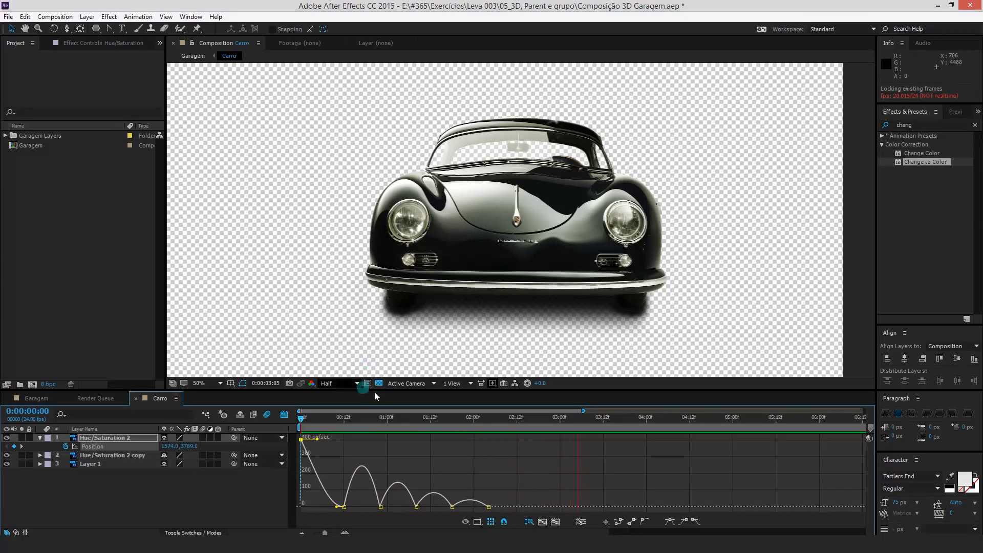
# - Shorten the incoming easing of the 0:00:00:12 Position keyframe and set its Y value to 3854
pyautogui.moveTo(358, 418); pyautogui.dragTo(347, 421)
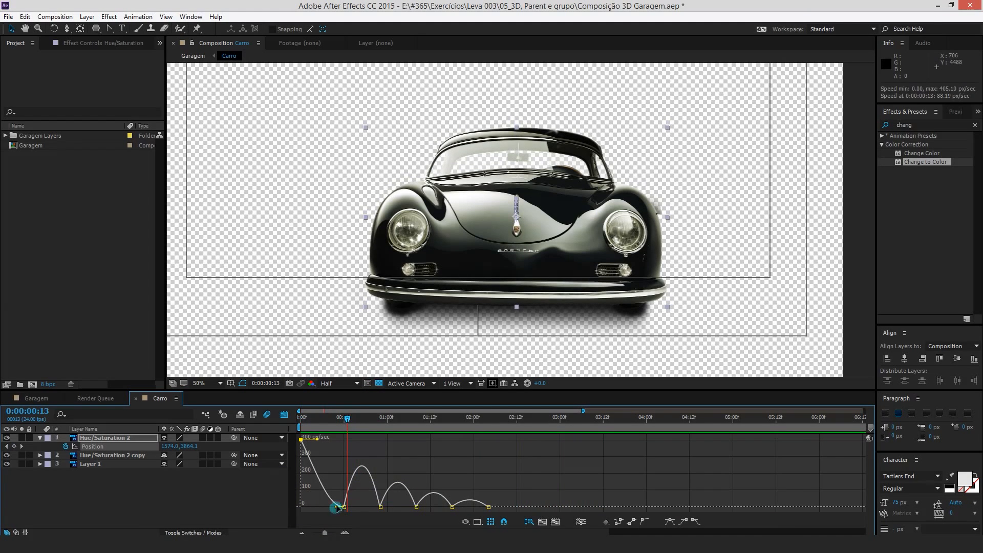
pyautogui.moveTo(336, 507); pyautogui.dragTo(340, 507)
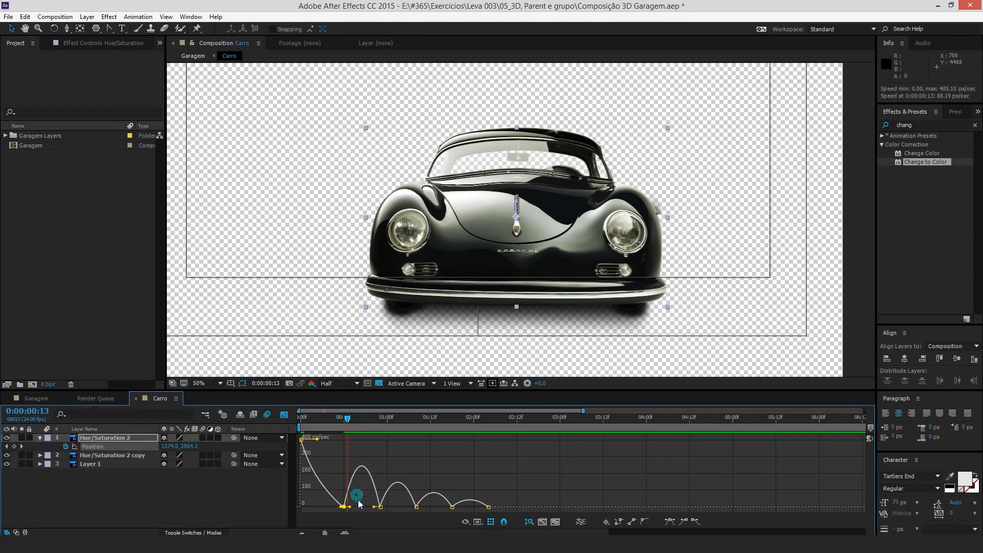
pyautogui.moveTo(343, 421); pyautogui.dragTo(381, 421)
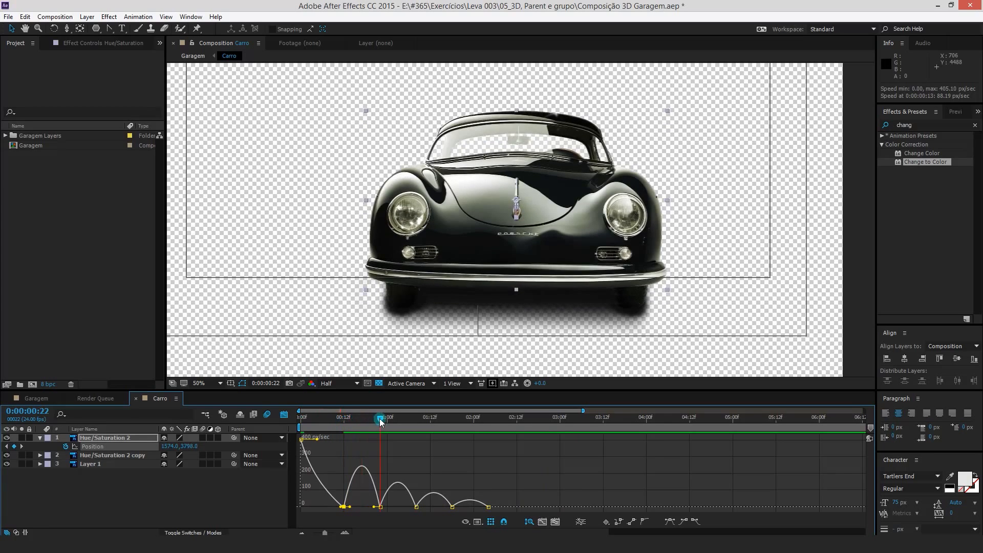
pyautogui.click(343, 418)
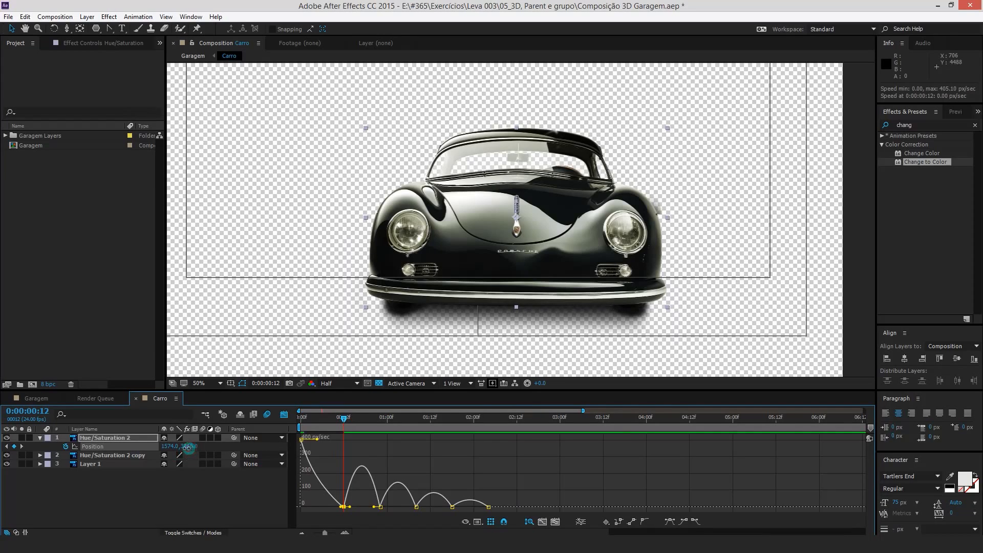
pyautogui.moveTo(188, 447); pyautogui.dragTo(181, 449)
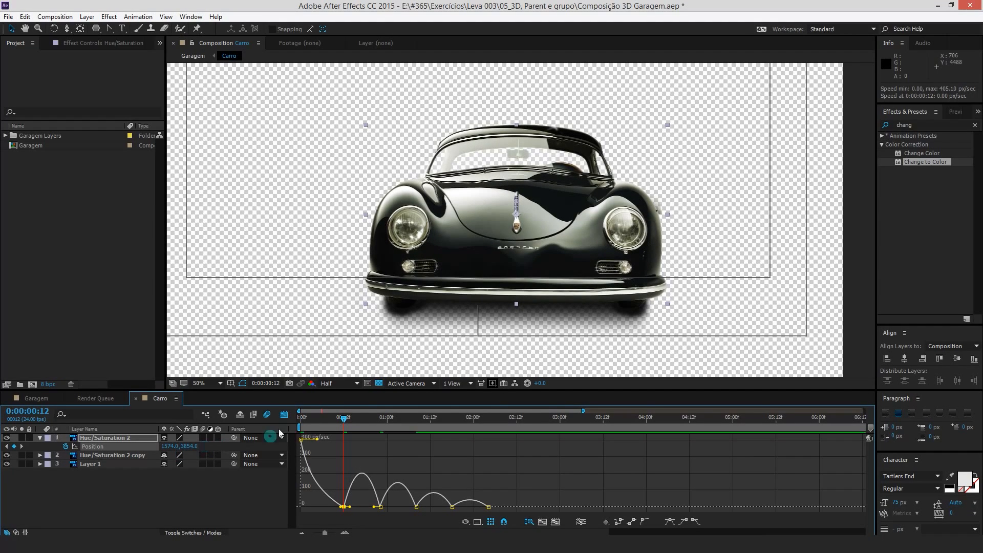
# - Lower the first Position keyframe's outgoing speed to about 252 px/sec in the speed graph
pyautogui.moveTo(316, 441); pyautogui.dragTo(422, 425)
pyautogui.click(317, 441)
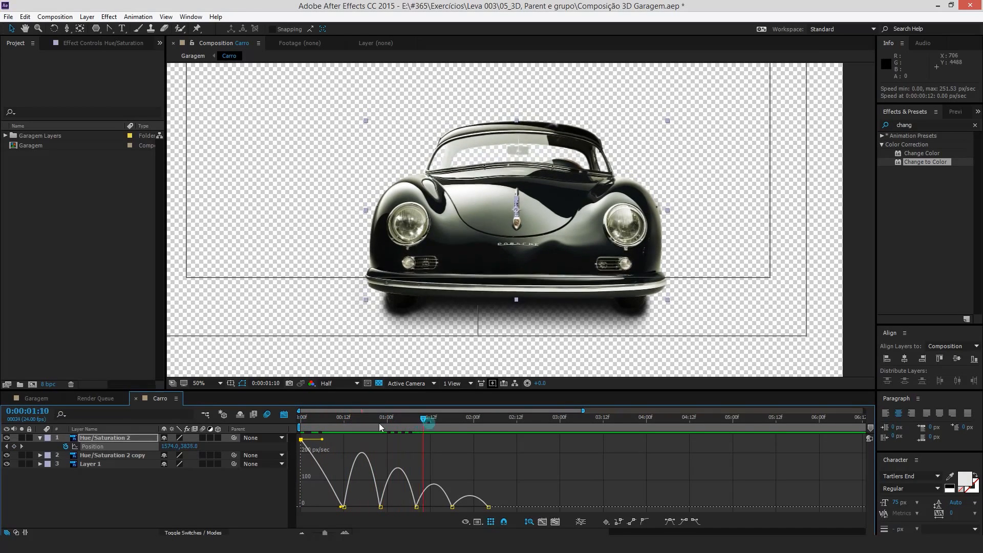
# - Tighten the bounce by moving the Position keyframes after the first to 0:00:00:11, 0:00:00:20, 0:00:01:04, 0:00:01:12, and 0:00:01:18, and preview it
pyautogui.click(284, 414)
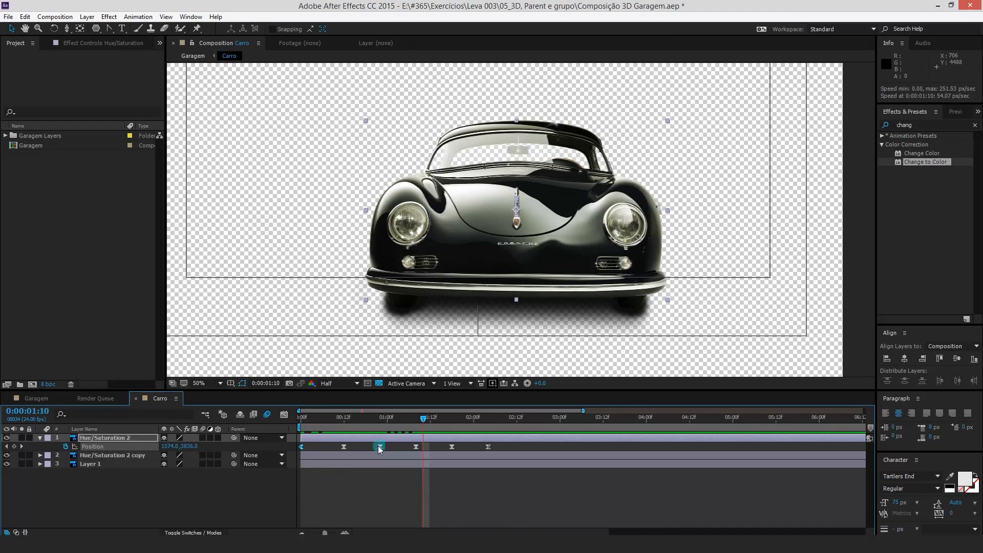
pyautogui.moveTo(488, 447); pyautogui.dragTo(342, 450)
pyautogui.keyDown('shift'); pyautogui.click(452, 447); pyautogui.keyUp('shift')
pyautogui.keyDown('shift'); pyautogui.click(415, 446); pyautogui.keyUp('shift')
pyautogui.keyDown('shift'); pyautogui.click(380, 447); pyautogui.keyUp('shift')
pyautogui.click(281, 499)
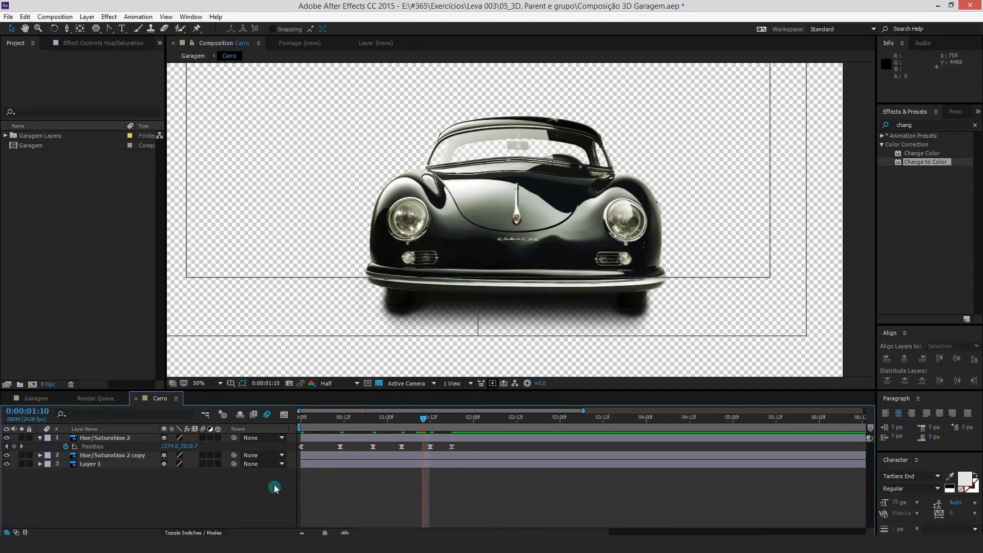
pyautogui.press('space')
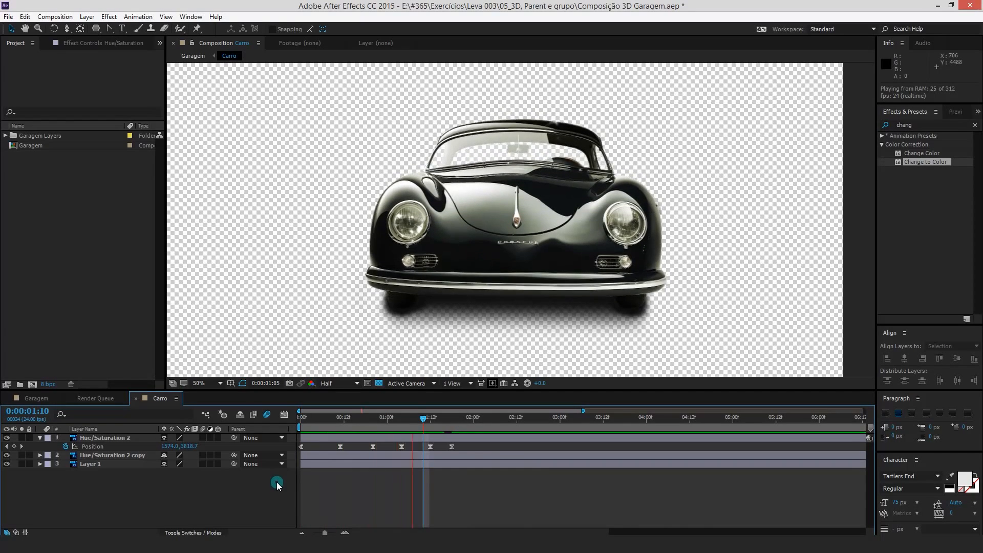
pyautogui.press('space')
pyautogui.press('space')
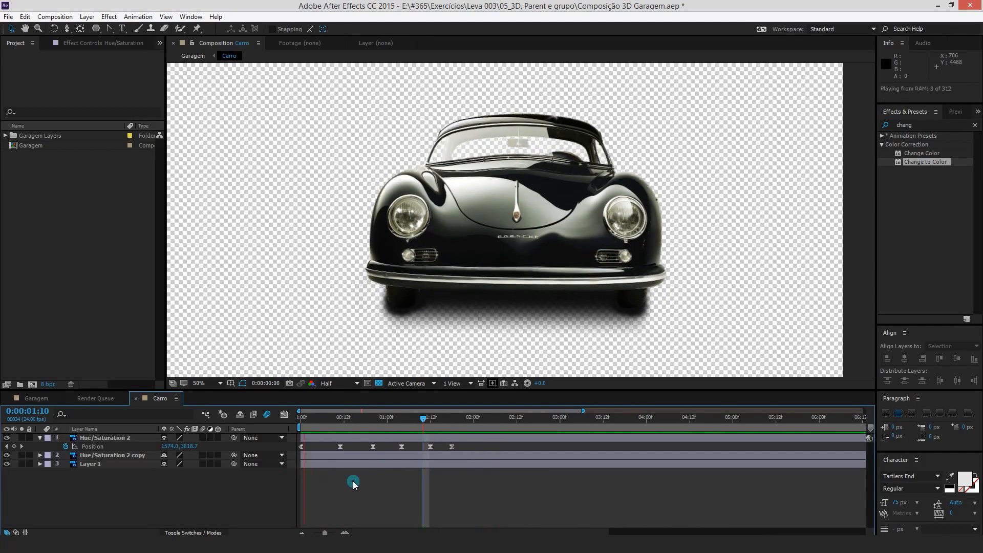
# - Soften the first rebound by setting Position Y to 3841 at 0:00:00:11 and slightly increasing Y at 0:00:00:20
pyautogui.click(342, 423)
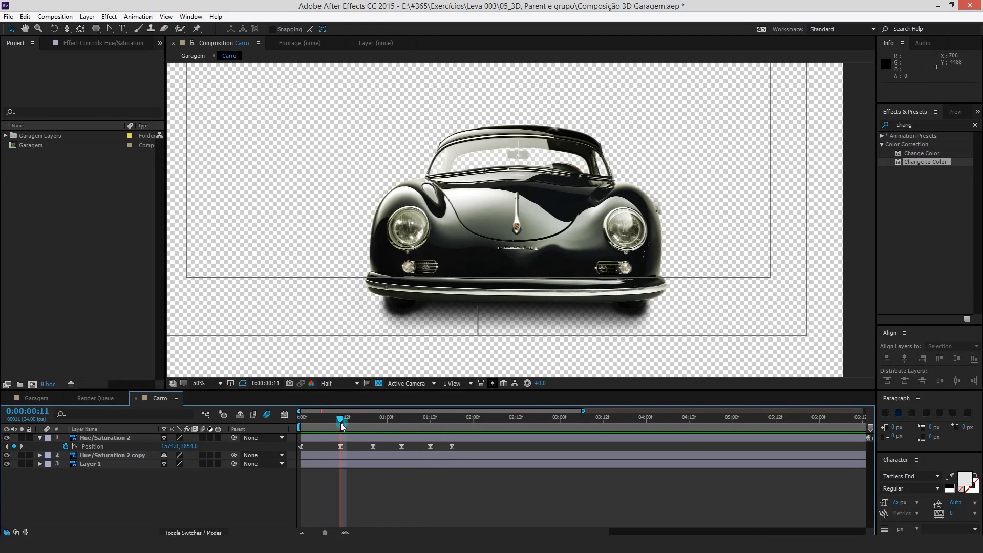
pyautogui.moveTo(186, 446); pyautogui.dragTo(179, 448)
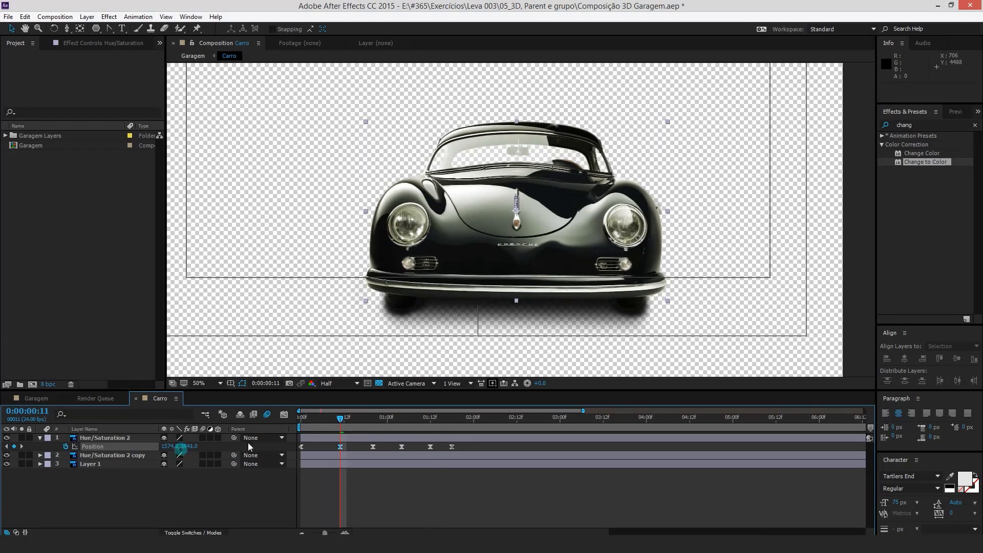
pyautogui.press('pagedown')
pyautogui.press('pagedown')
pyautogui.press('pagedown')
pyautogui.press('pagedown')
pyautogui.press('pagedown')
pyautogui.press('pagedown')
pyautogui.press('pagedown')
pyautogui.press('pagedown')
pyautogui.press('pagedown')
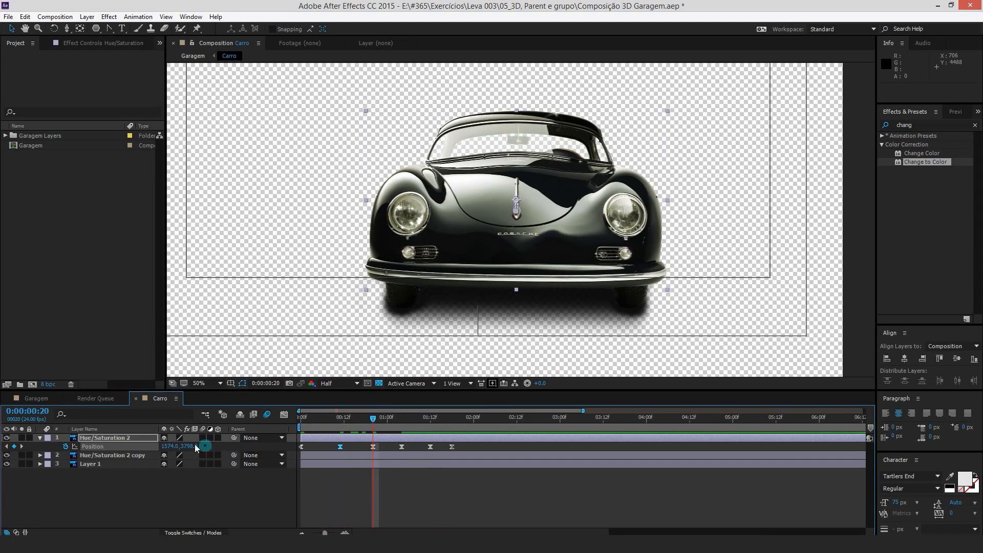
pyautogui.moveTo(190, 448); pyautogui.dragTo(184, 448)
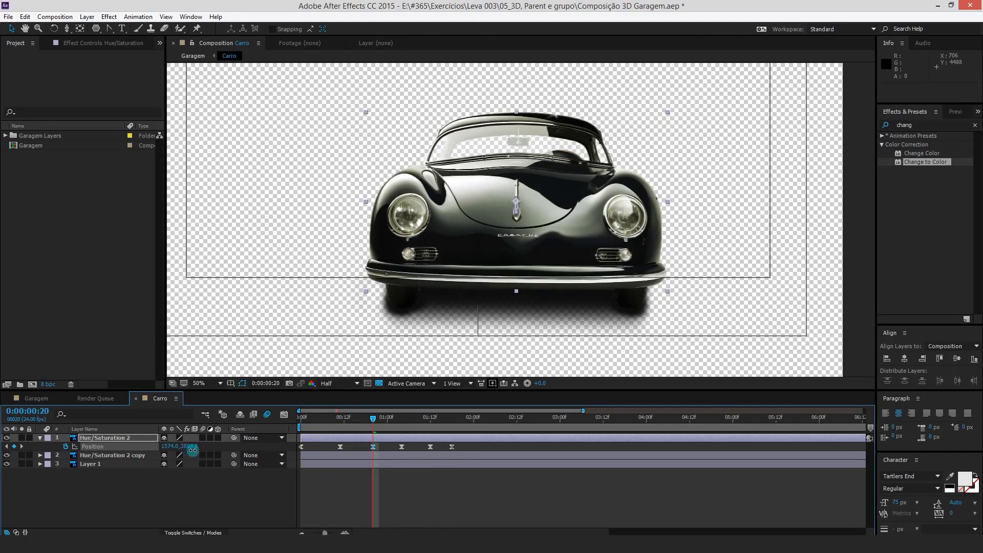
# - Slightly reduce Position Y at 0:00:01:04, set it to 3825 at 0:00:01:18, and preview the bounce
pyautogui.click(284, 414)
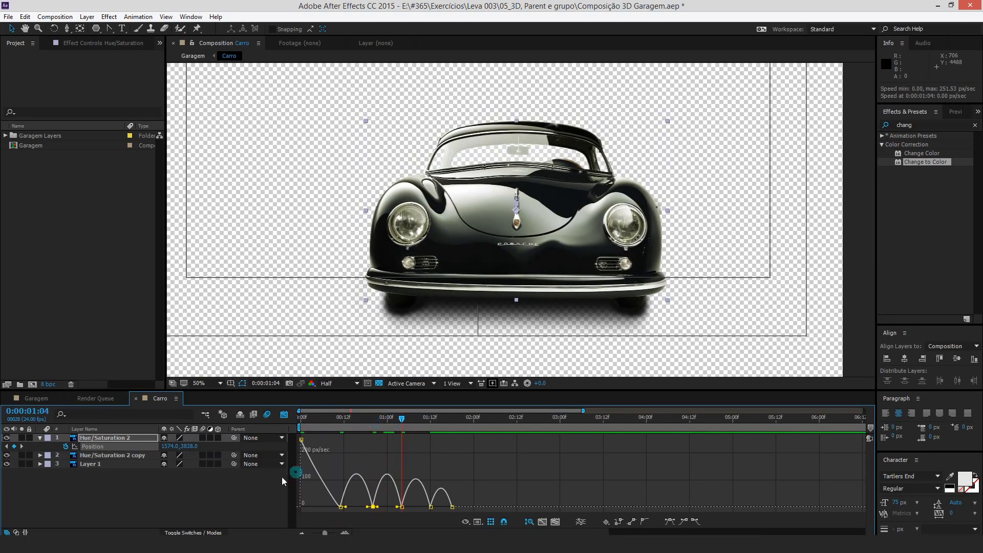
pyautogui.moveTo(188, 446); pyautogui.dragTo(184, 447)
pyautogui.moveTo(465, 421); pyautogui.dragTo(452, 424)
pyautogui.moveTo(188, 450); pyautogui.dragTo(190, 449)
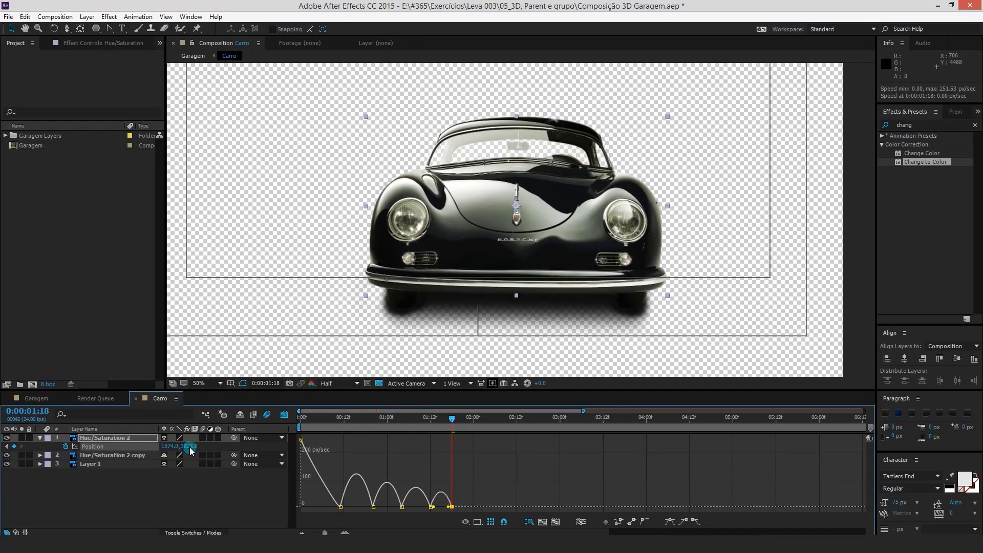
pyautogui.press('KP_0')
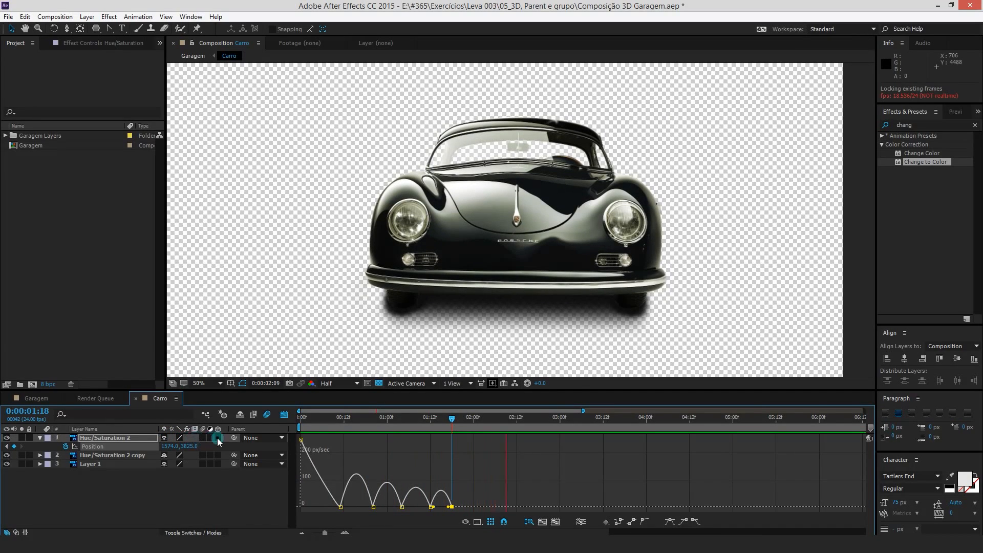
# - Switch to the Garagem composition and preview the whole animation from 0:00:00:00
pyautogui.press('Tab')
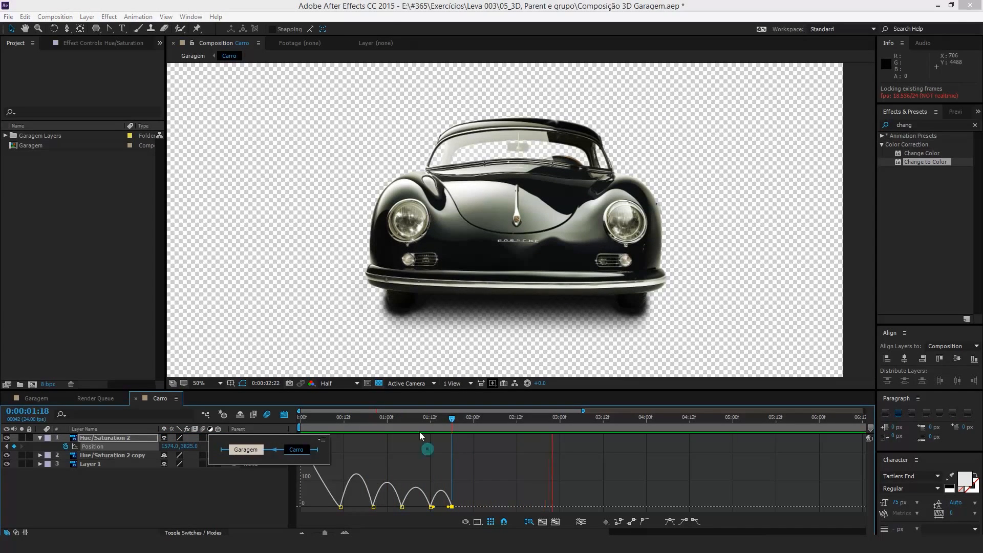
pyautogui.click(254, 451)
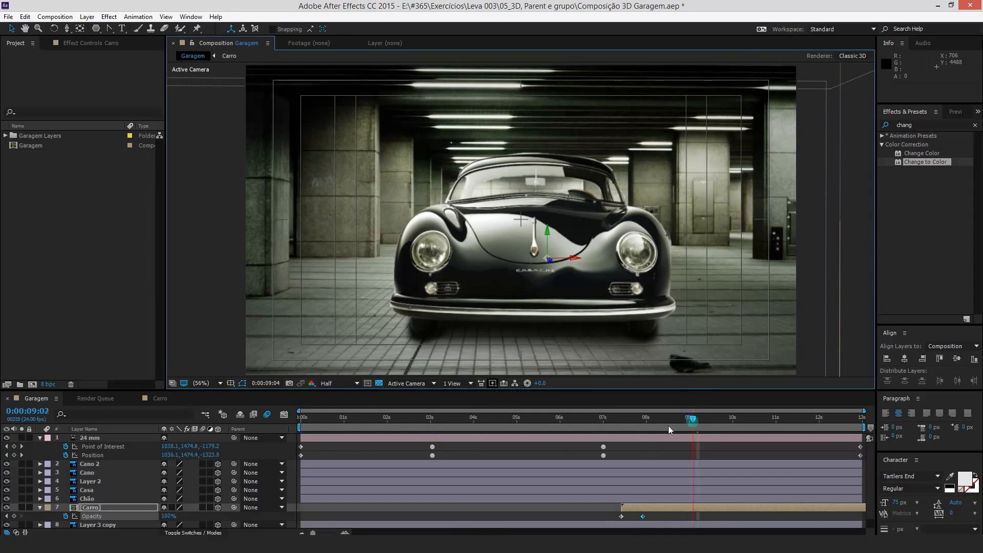
pyautogui.moveTo(668, 426); pyautogui.dragTo(84, 484)
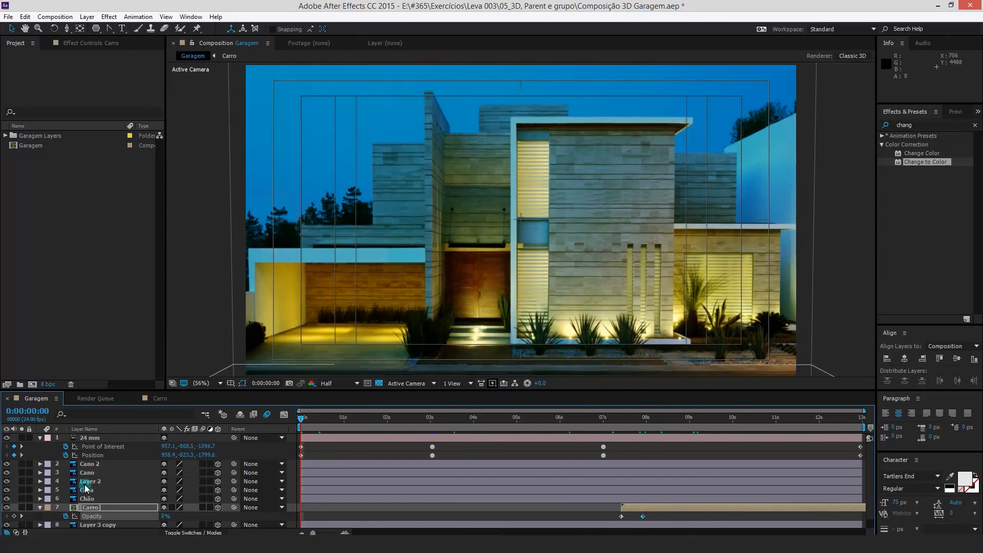
pyautogui.press('space')
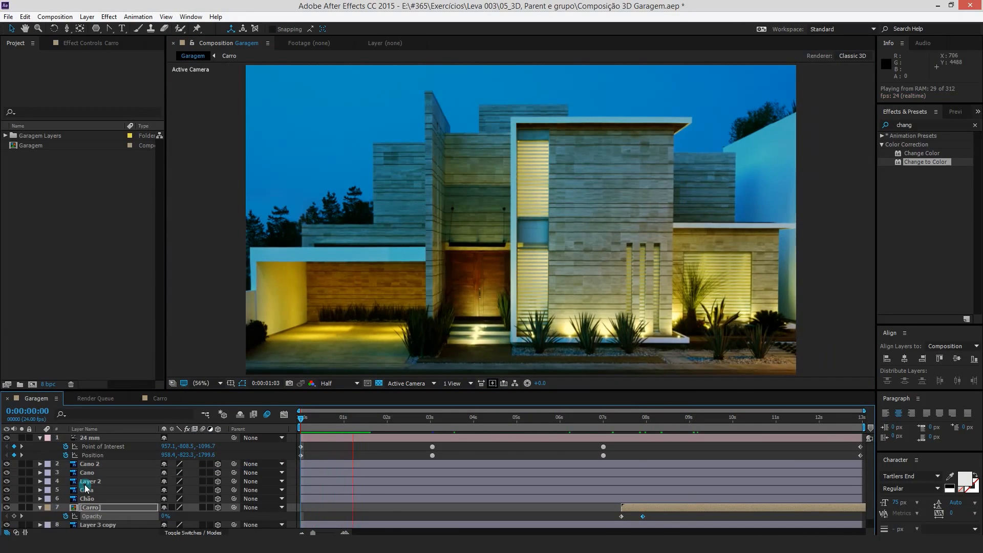